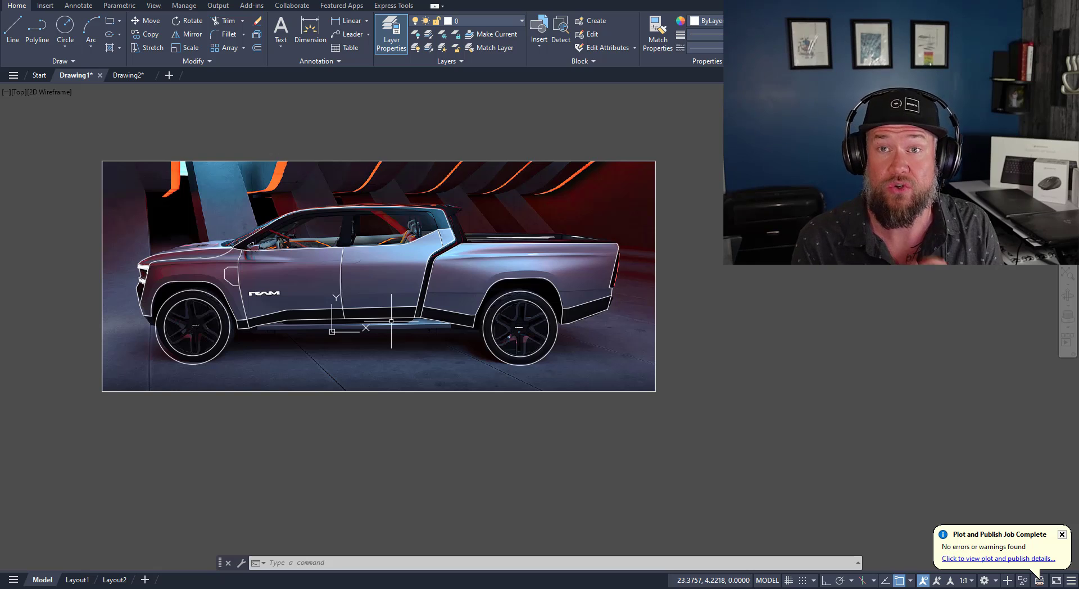
{"action": "middle_click_drag", "start_coordinate": [559, 315], "coordinate": [607, 315]}
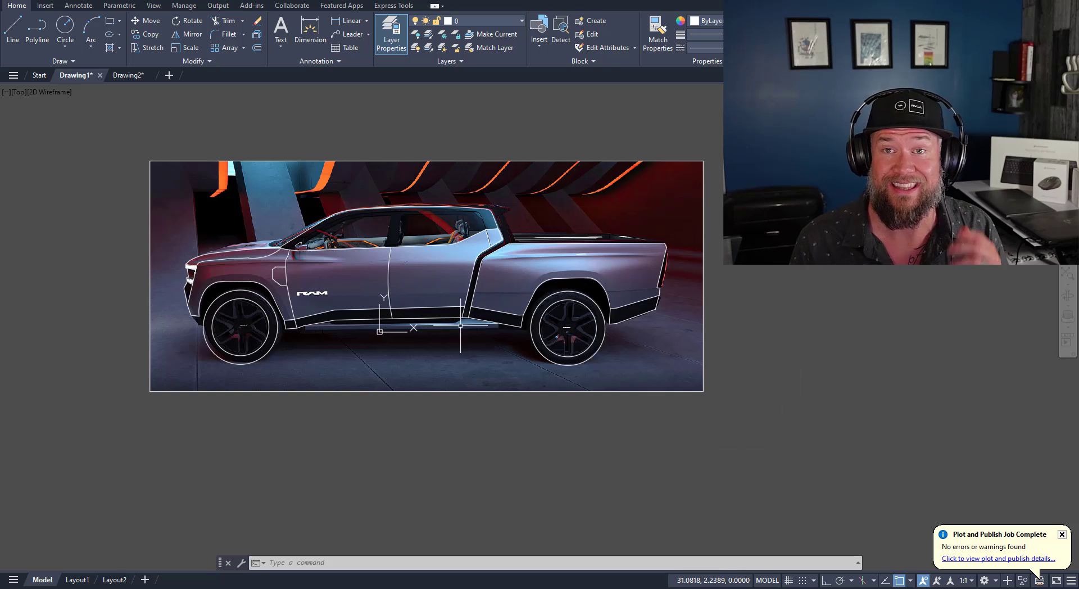
{"action": "middle_click_drag", "start_coordinate": [461, 325], "coordinate": [437, 353]}
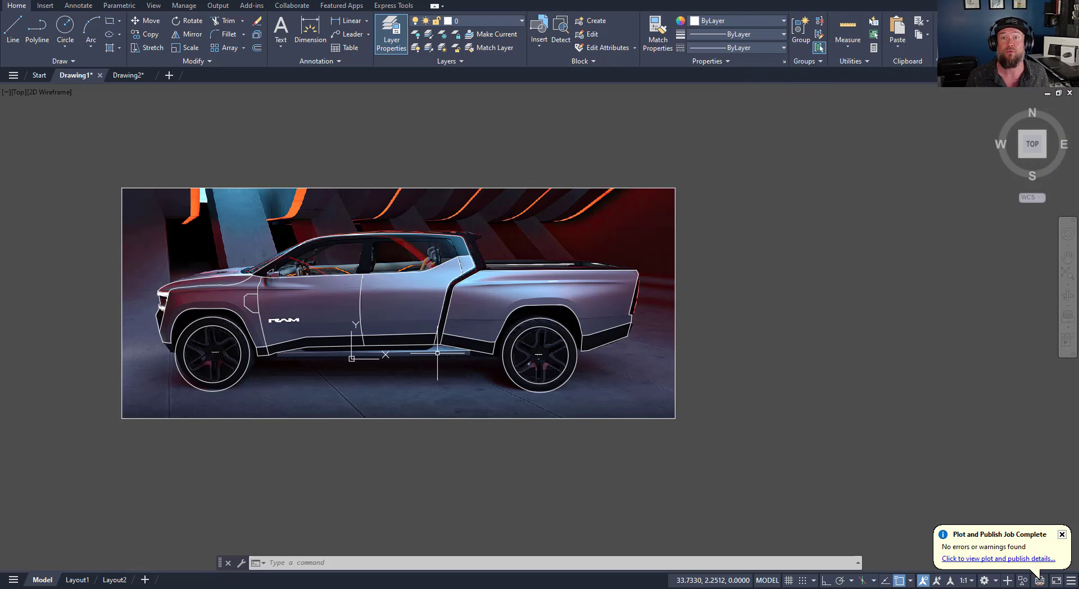
{"action": "middle_click_drag", "start_coordinate": [437, 353], "coordinate": [421, 349]}
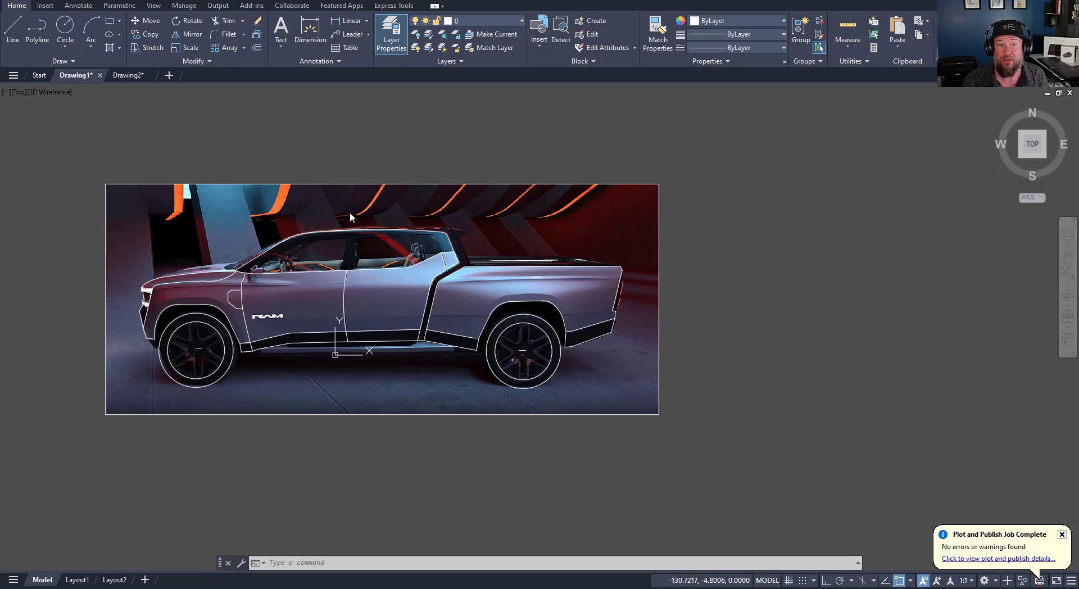
{"action": "mouse_move", "coordinate": [359, 143]}
{"action": "middle_mouse_down"}
{"action": "mouse_move", "coordinate": [335, 125]}
{"action": "mouse_move", "coordinate": [402, 126]}
{"action": "middle_mouse_up"}
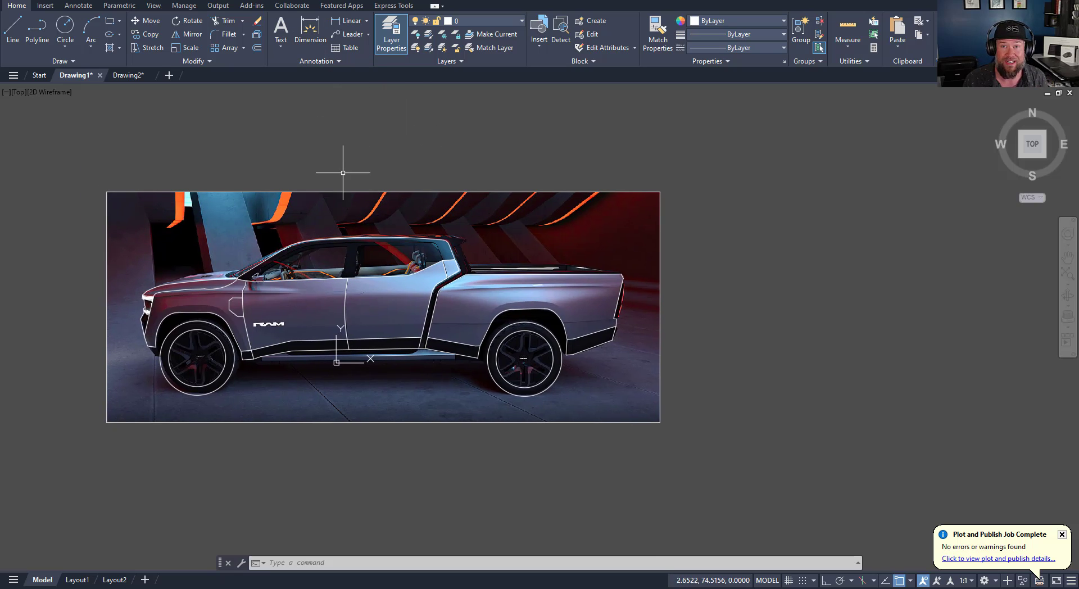
Step: Open the External References palette and bring up its list of attachable file types, leaving it without choosing one
{"action": "left_click", "coordinate": [45, 6]}
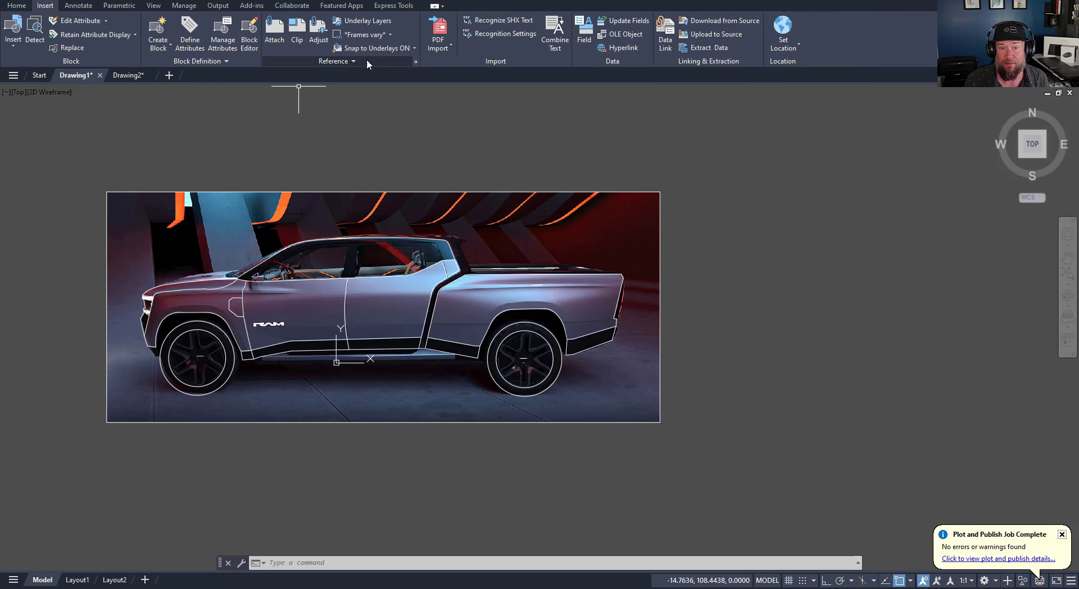
{"action": "left_click", "coordinate": [415, 62]}
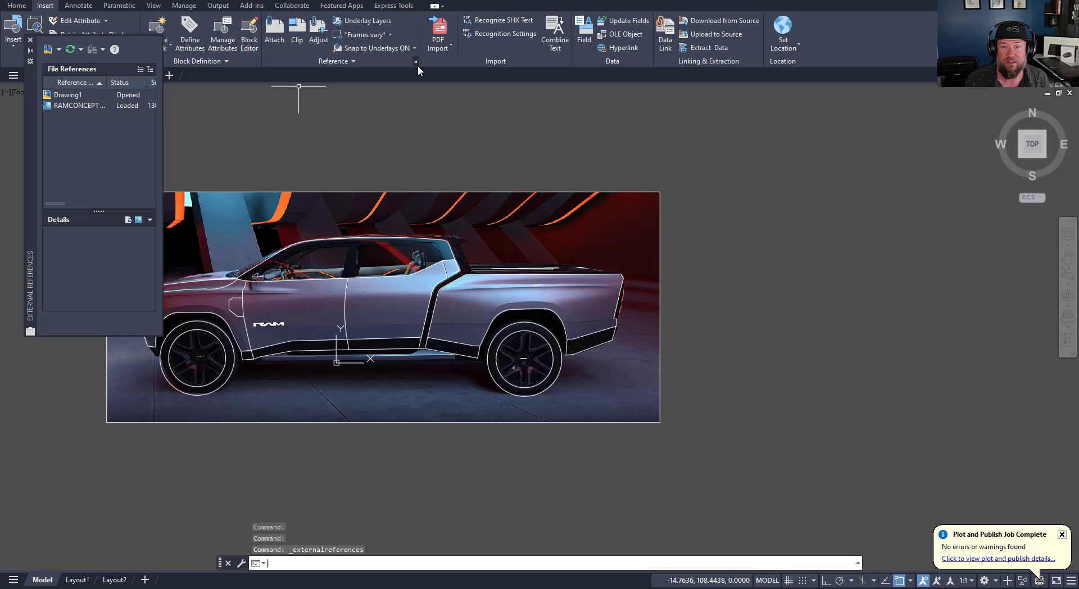
{"action": "right_click", "coordinate": [107, 131]}
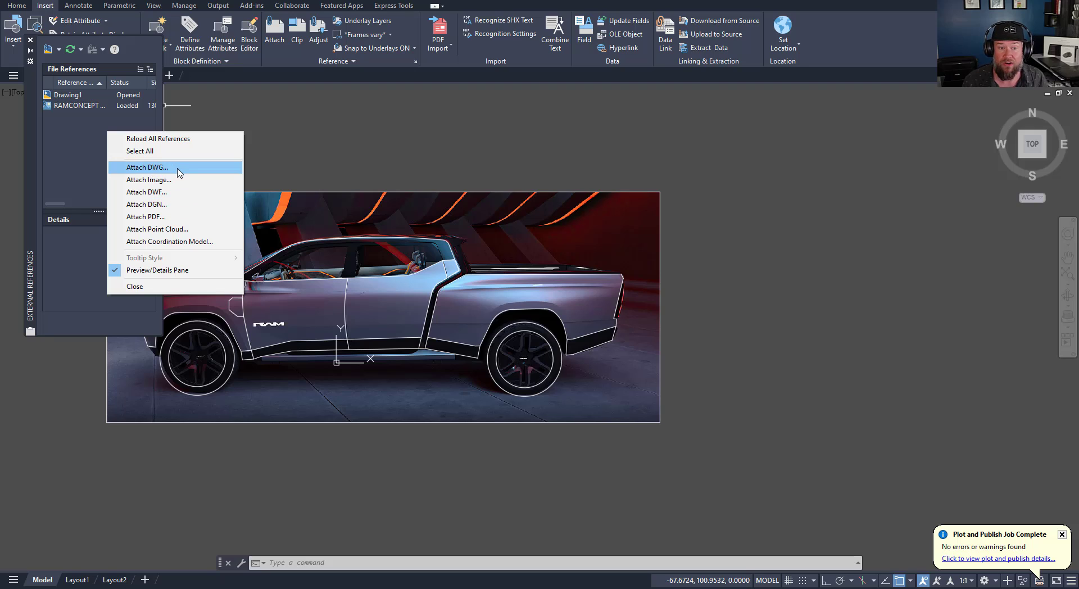
{"action": "left_click", "coordinate": [338, 154]}
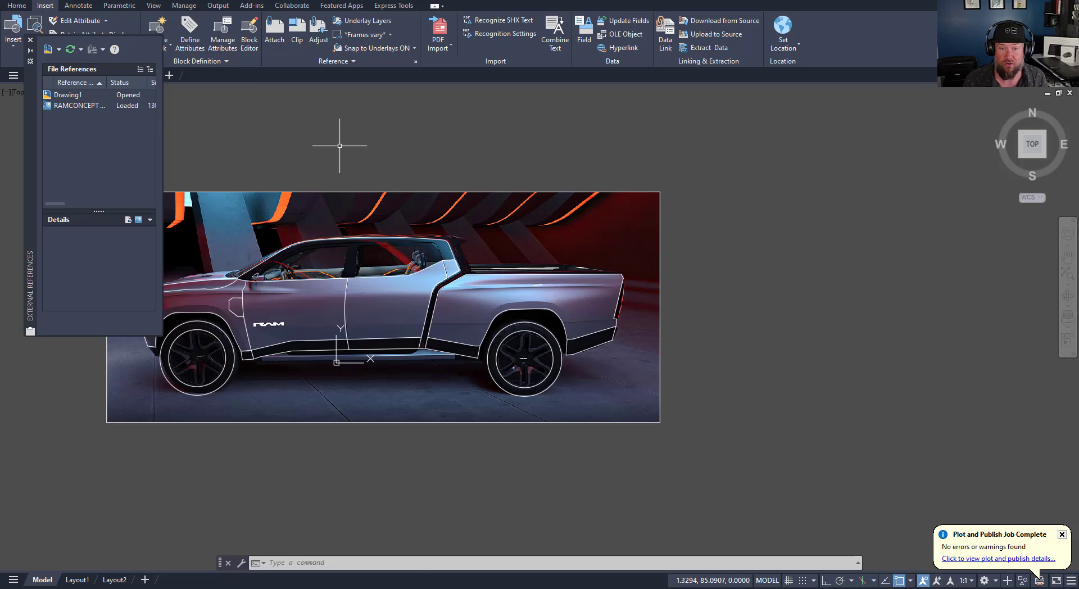
{"action": "left_click", "coordinate": [306, 137]}
{"action": "left_click", "coordinate": [362, 154]}
{"action": "middle_click_drag", "start_coordinate": [361, 154], "coordinate": [392, 122]}
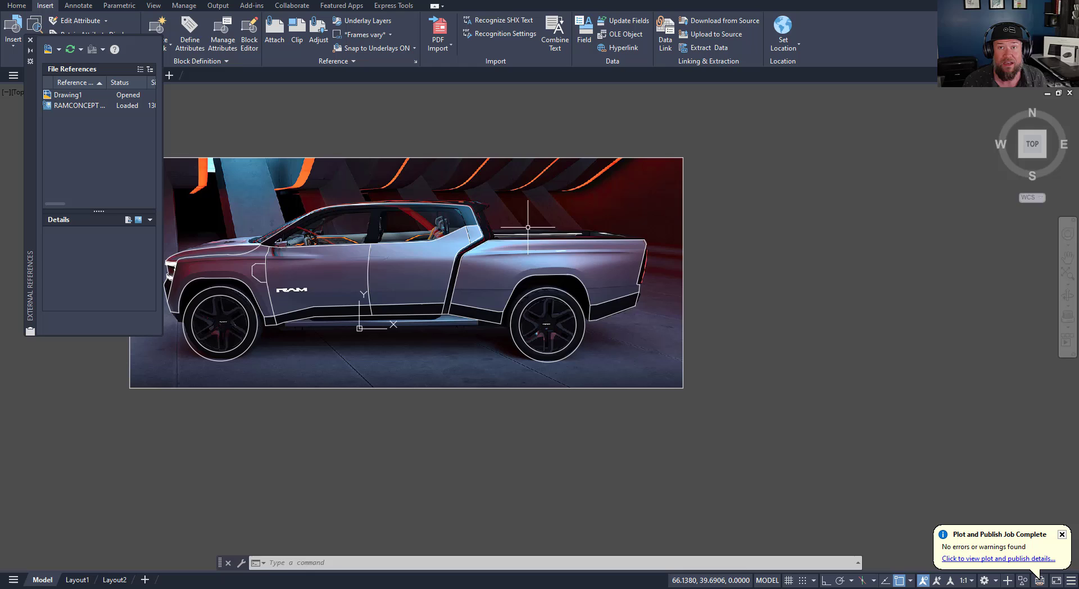
{"action": "middle_click_drag", "start_coordinate": [543, 221], "coordinate": [553, 220]}
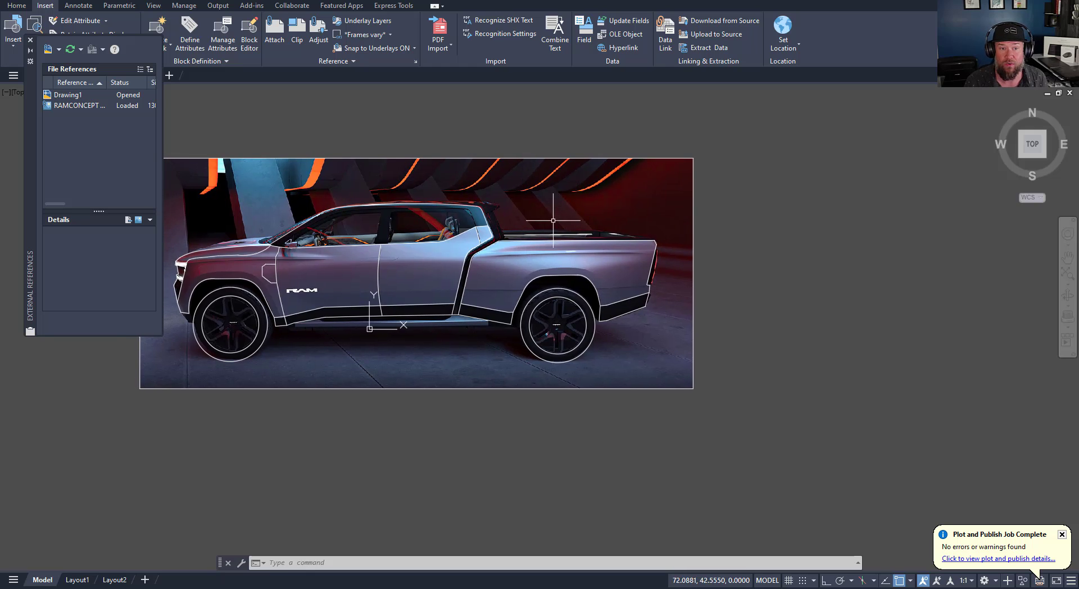
{"action": "left_click", "coordinate": [399, 124]}
{"action": "left_click", "coordinate": [391, 151]}
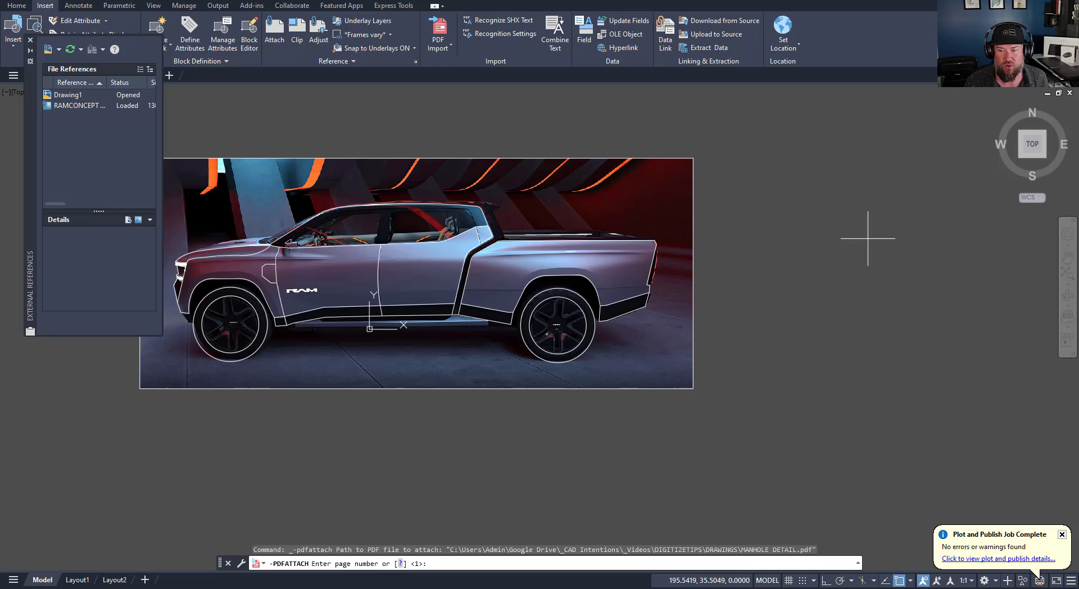
Step: Attach page 1 of MANHOLE DETAIL.pdf in the empty space beside the truck image, at about 9.17 scale and 0 rotation
{"action": "middle_click_drag", "start_coordinate": [859, 263], "coordinate": [554, 246]}
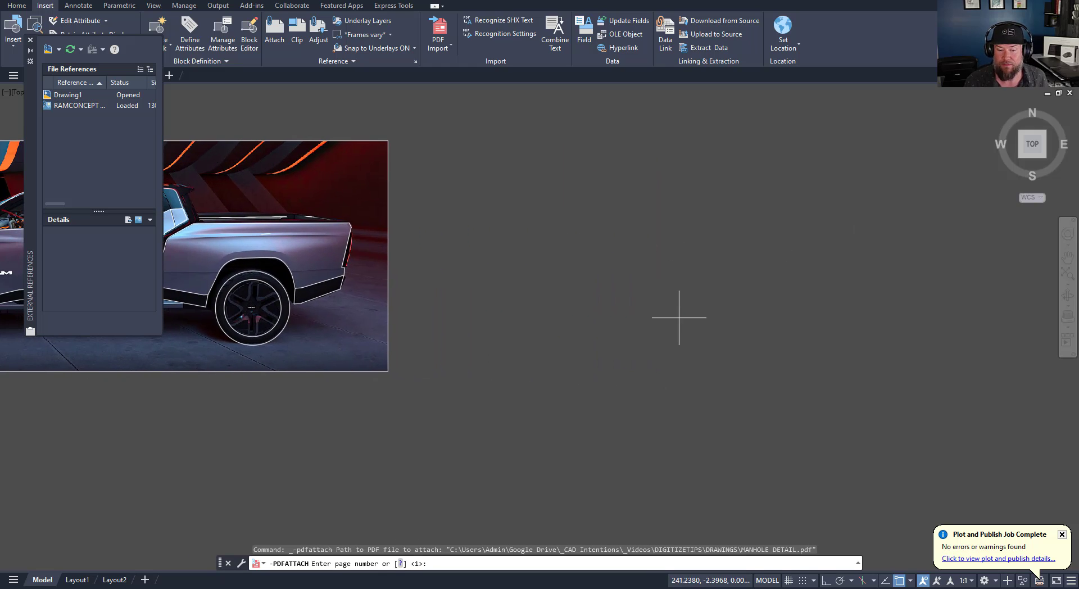
{"action": "key", "text": "Return"}
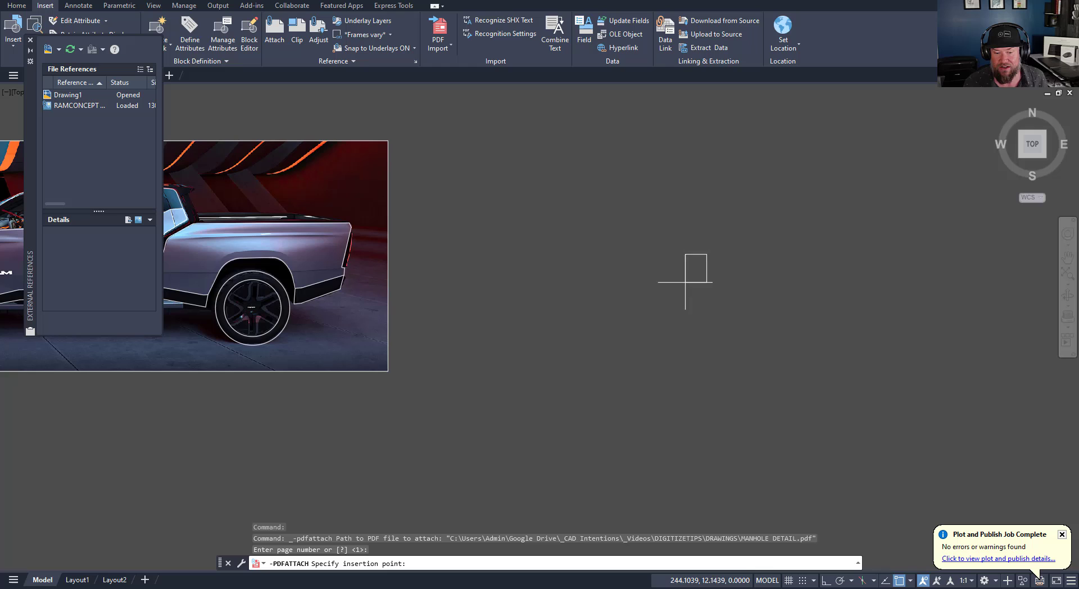
{"action": "left_click", "coordinate": [666, 300]}
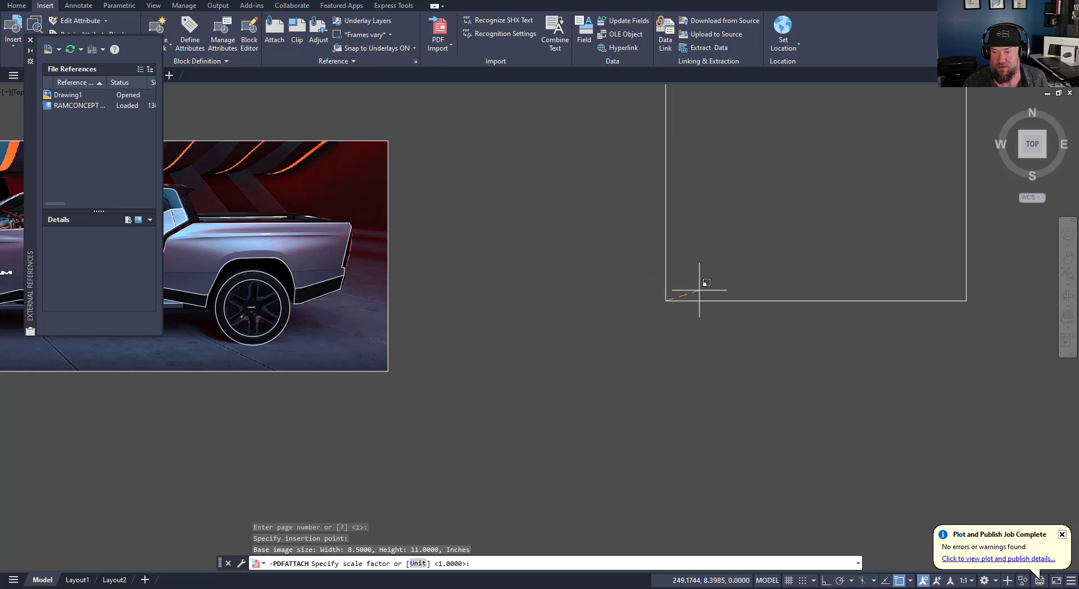
{"action": "key", "text": "Return"}
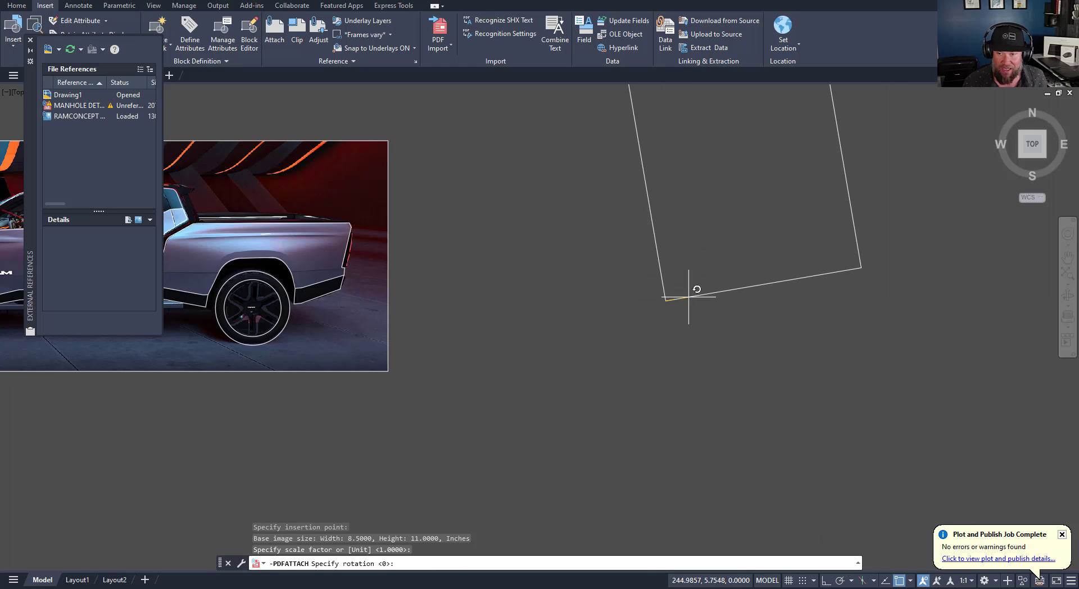
{"action": "key", "text": "Return"}
{"action": "middle_click_drag", "start_coordinate": [784, 212], "coordinate": [747, 256]}
{"action": "scroll", "coordinate": [747, 256], "scroll_direction": "up", "scroll_amount": 5}
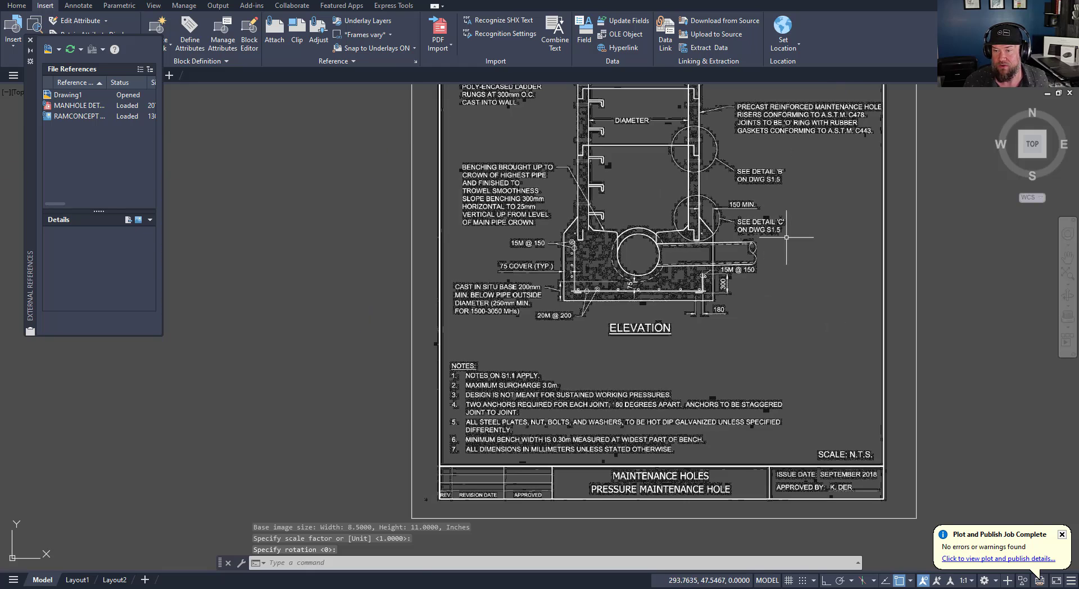
{"action": "left_click", "coordinate": [911, 301]}
{"action": "scroll", "coordinate": [731, 281], "scroll_direction": "down", "scroll_amount": 4}
{"action": "left_click", "coordinate": [447, 242]}
{"action": "key", "text": "Escape"}
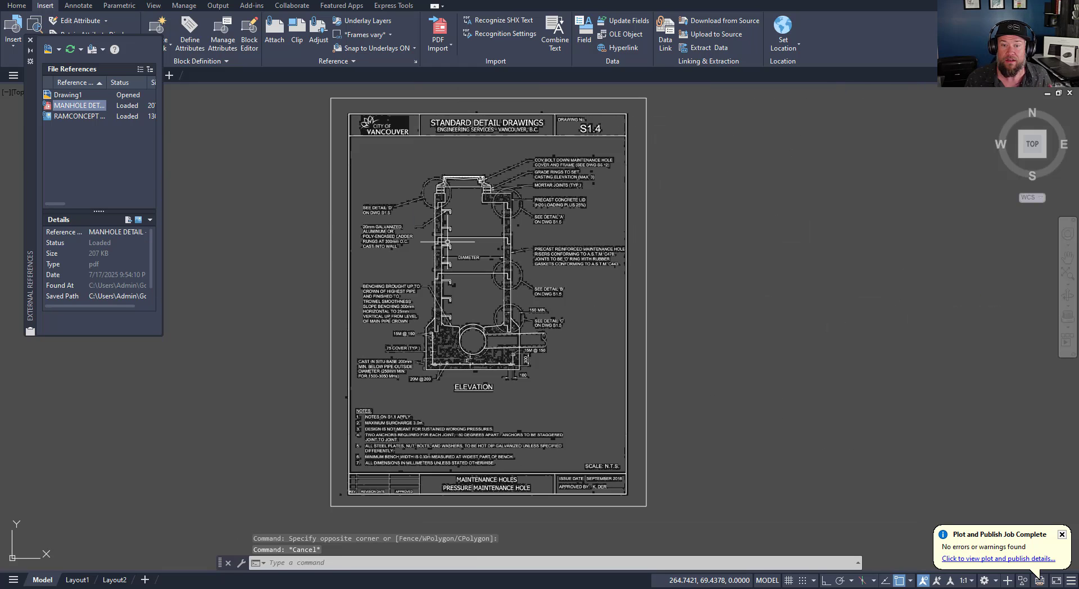
{"action": "left_click", "coordinate": [722, 260]}
{"action": "key", "text": "Escape"}
{"action": "left_click", "coordinate": [704, 308]}
{"action": "key", "text": "Escape"}
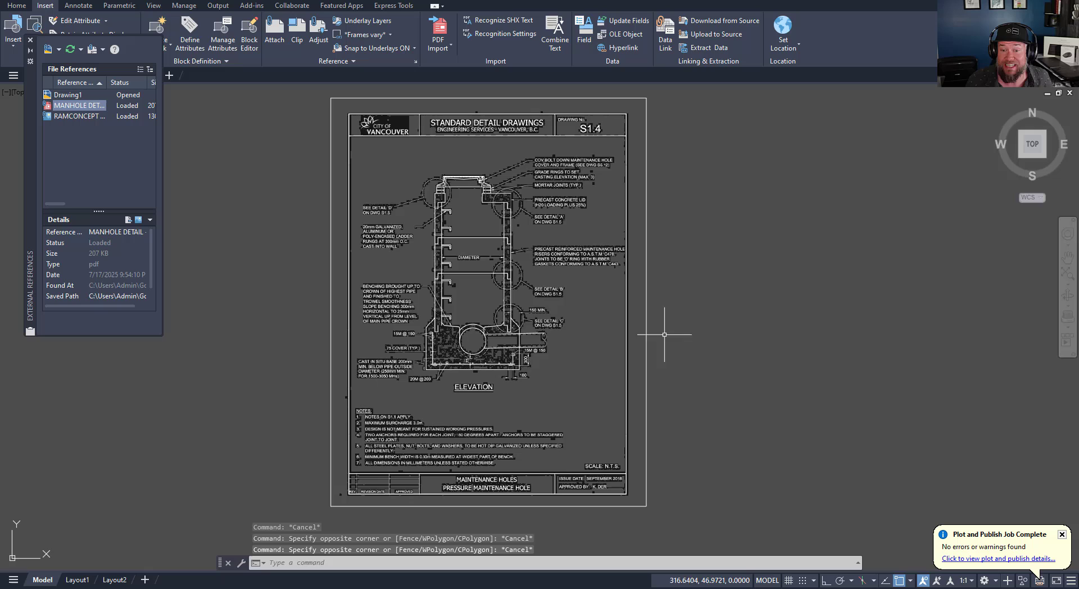
Step: Select the manhole detail PDF underlay, show its properties, and place the Properties palette in the free space beside the sheet
{"action": "left_click", "coordinate": [663, 307]}
{"action": "left_click", "coordinate": [608, 308]}
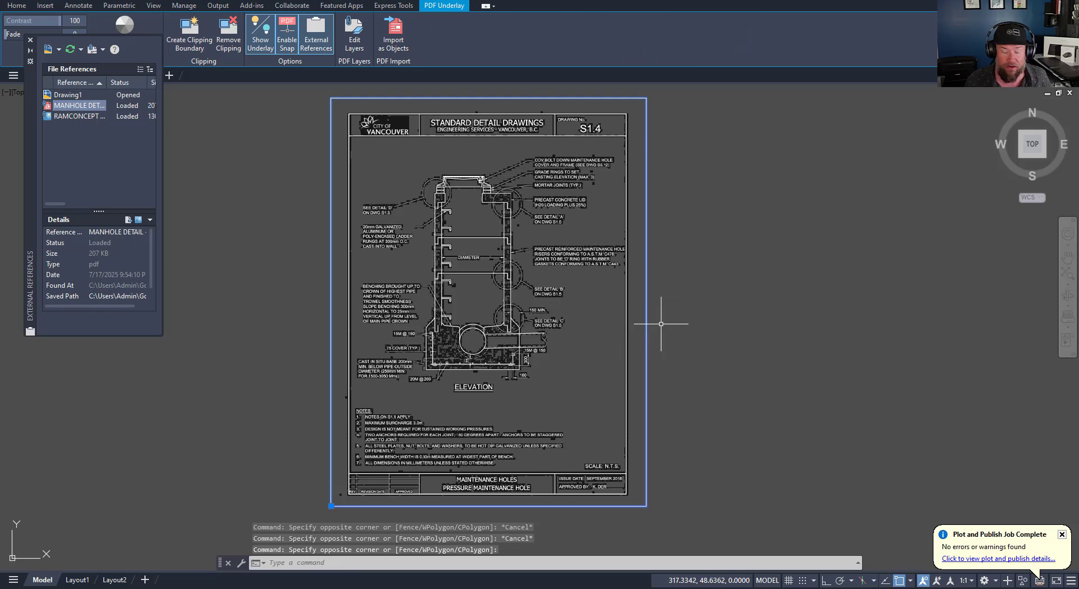
{"action": "key", "text": "ctrl+1"}
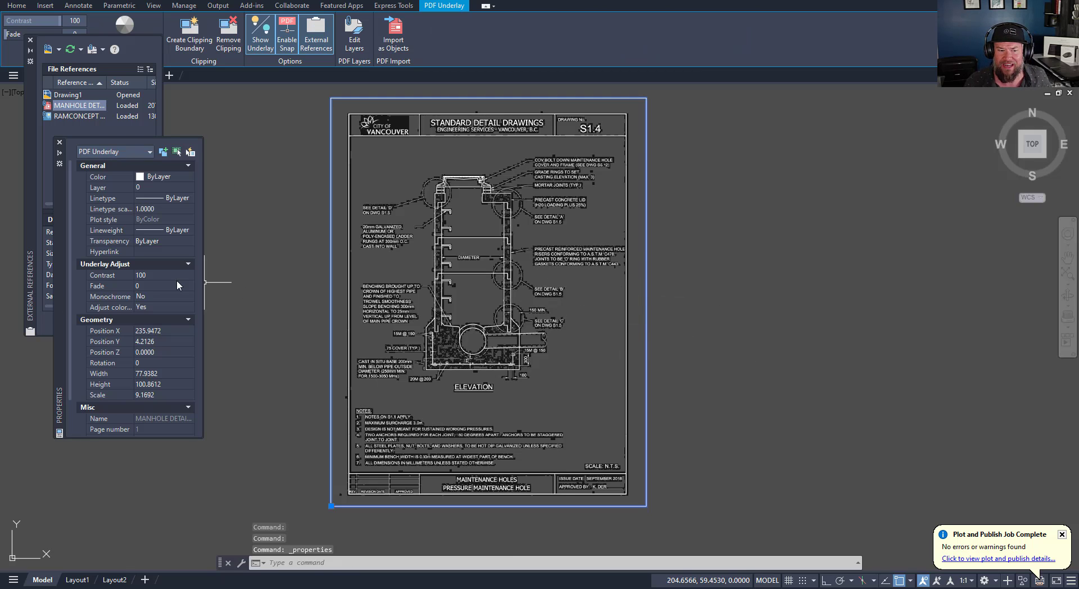
{"action": "scroll", "coordinate": [135, 293], "scroll_direction": "down", "scroll_amount": 3}
{"action": "scroll", "coordinate": [521, 267], "scroll_direction": "down", "scroll_amount": 2}
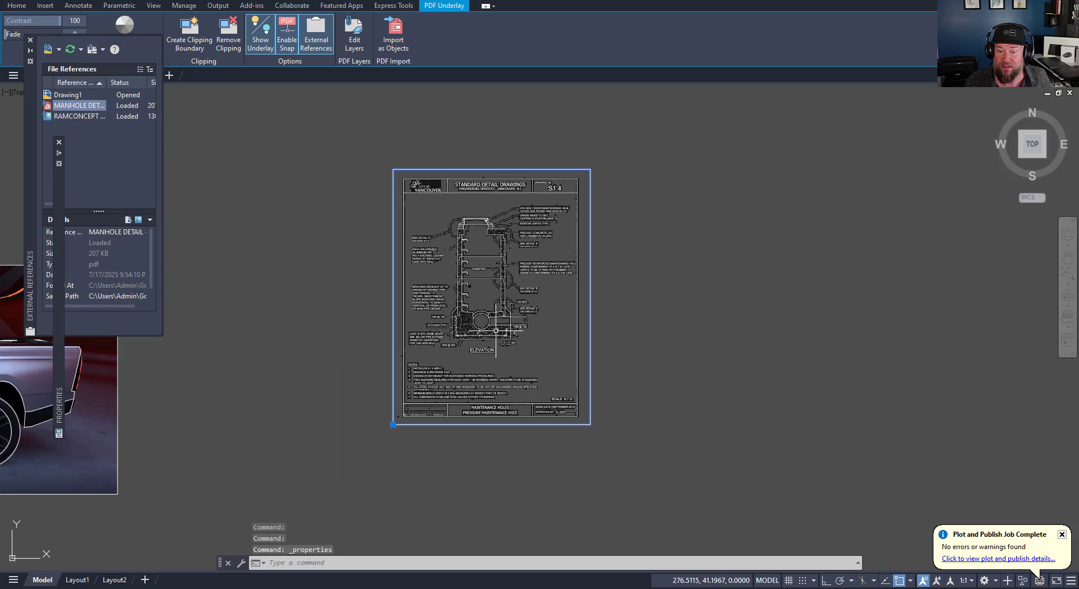
{"action": "scroll", "coordinate": [521, 304], "scroll_direction": "up", "scroll_amount": 2}
{"action": "middle_click_drag", "start_coordinate": [488, 329], "coordinate": [485, 334]}
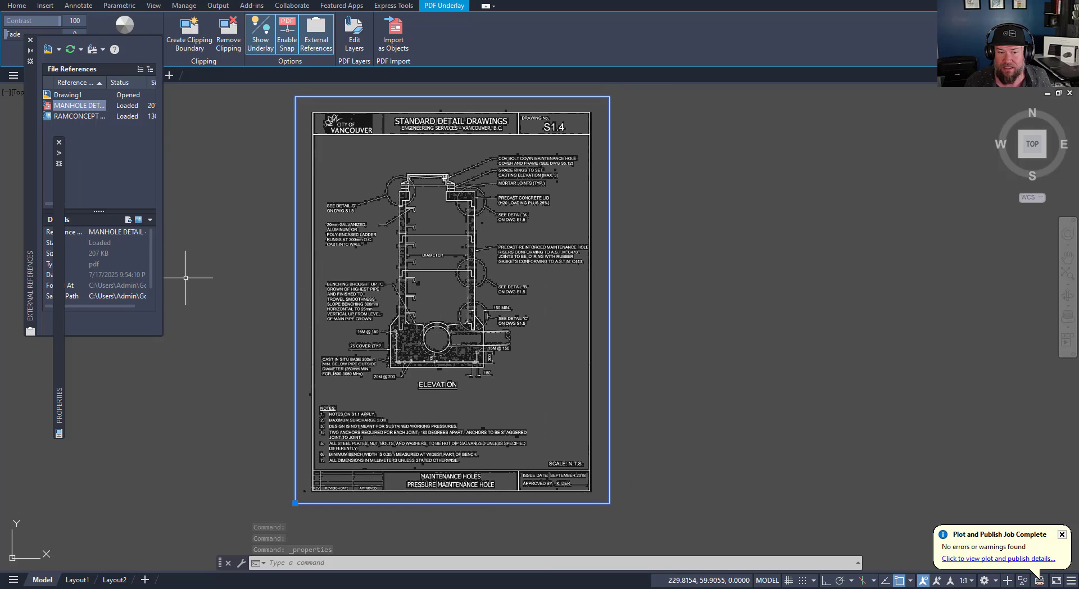
{"action": "mouse_move", "coordinate": [57, 247]}
{"action": "mouse_move", "coordinate": [189, 286]}
{"action": "left_mouse_down"}
{"action": "mouse_move", "coordinate": [664, 277]}
{"action": "mouse_move", "coordinate": [677, 234]}
{"action": "left_mouse_up"}
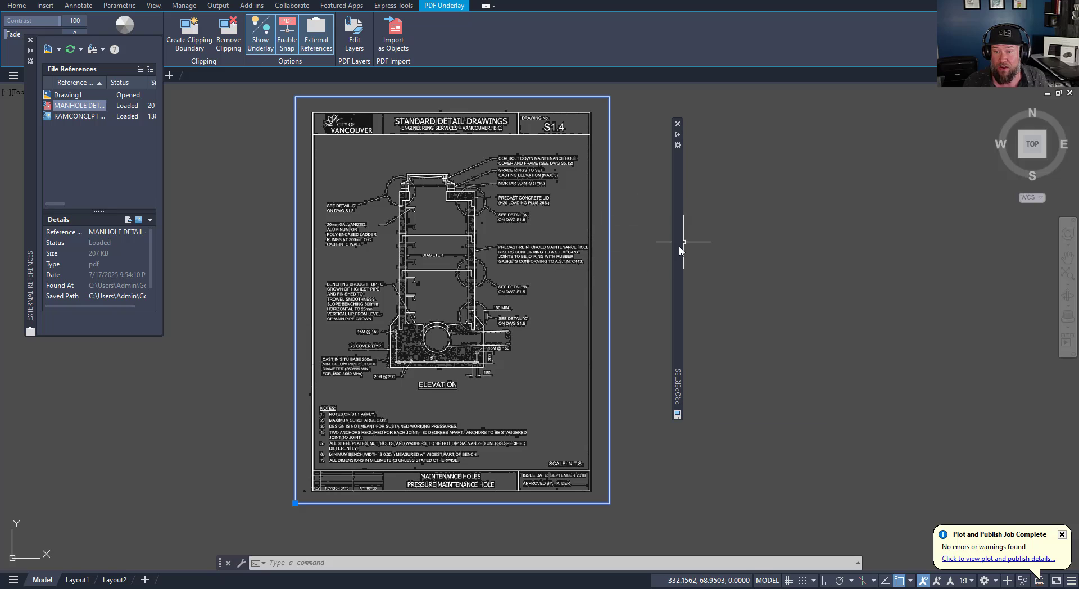
Step: Turn off the background color adjustment of the manhole detail PDF underlay, and deselect the underlay
{"action": "mouse_move", "coordinate": [679, 245]}
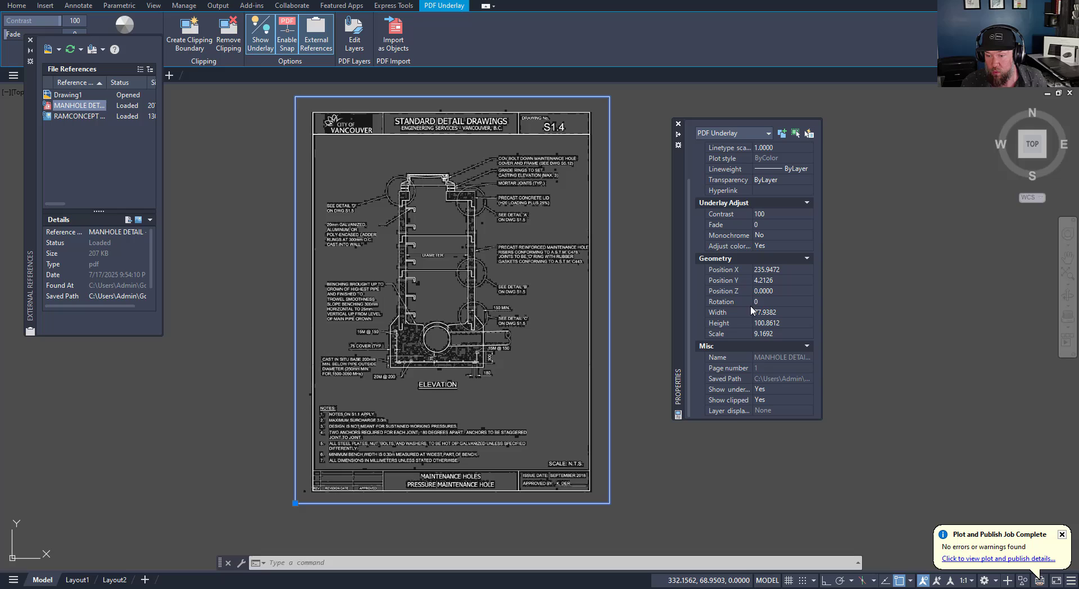
{"action": "left_click", "coordinate": [770, 400]}
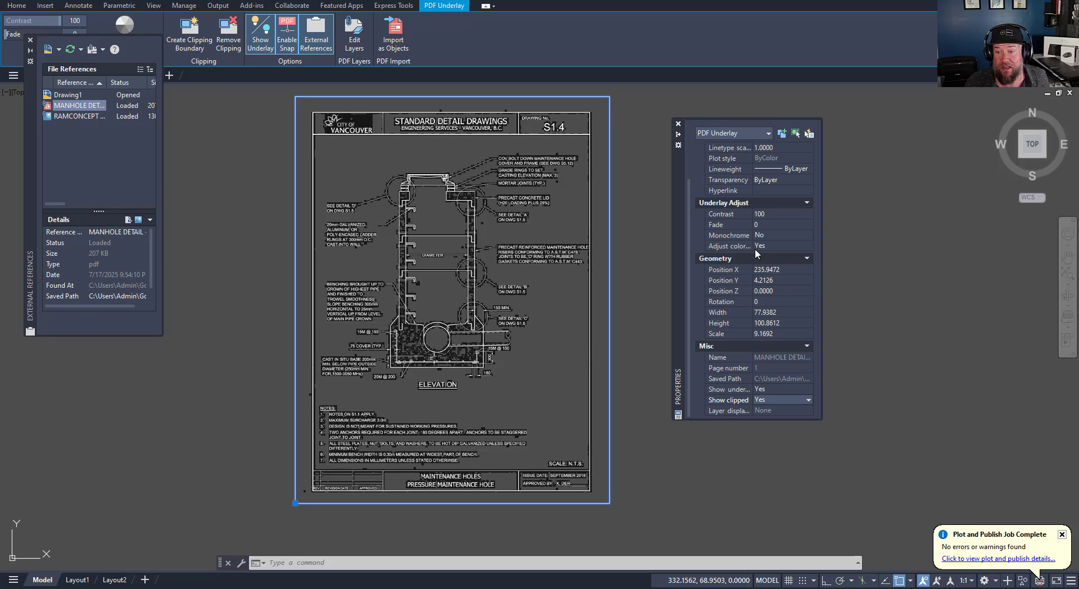
{"action": "left_click", "coordinate": [758, 248]}
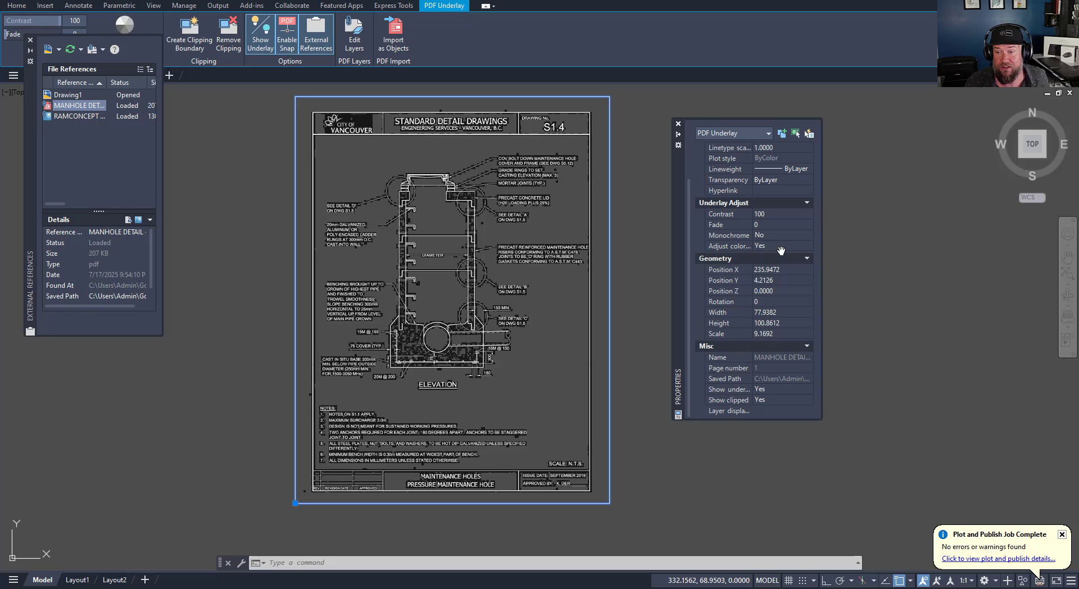
{"action": "left_click", "coordinate": [785, 246]}
{"action": "left_click", "coordinate": [779, 267]}
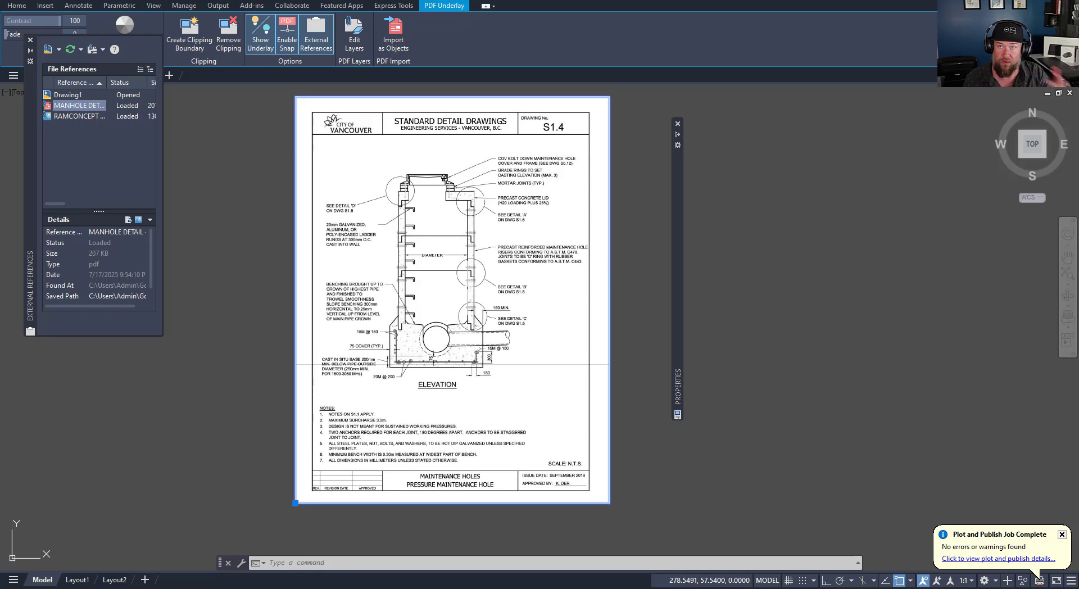
{"action": "middle_click_drag", "start_coordinate": [450, 281], "coordinate": [475, 254]}
{"action": "key", "text": "Escape"}
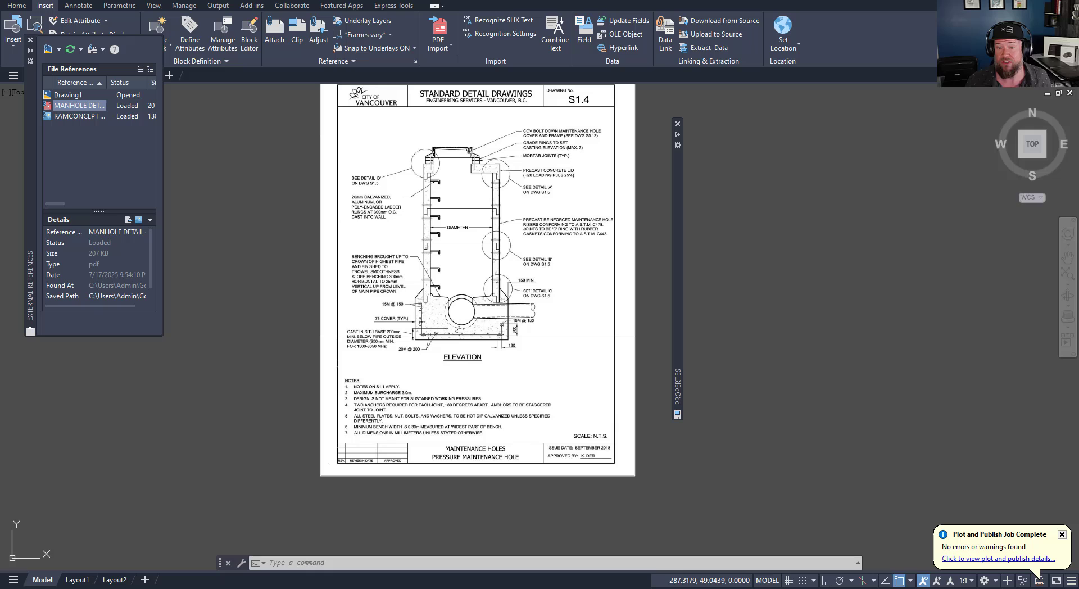
Step: Examine the manhole elevation, its dimensions and its notes up close on the PDF underlay, with the underlay selected
{"action": "scroll", "coordinate": [679, 341], "scroll_direction": "up", "scroll_amount": 3}
{"action": "middle_click_drag", "start_coordinate": [394, 282], "coordinate": [433, 262]}
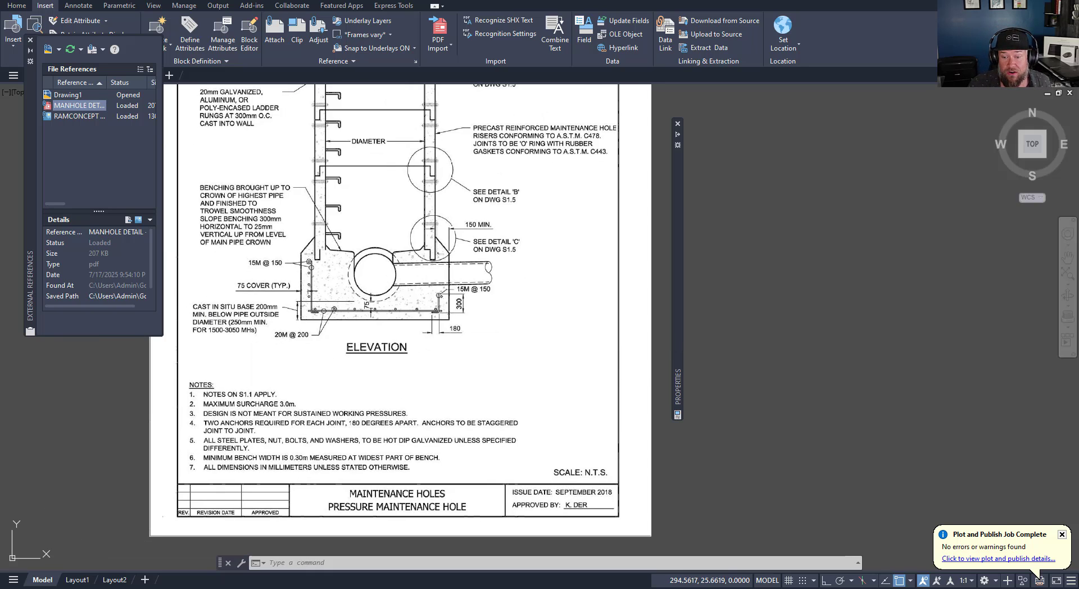
{"action": "left_click", "coordinate": [650, 476]}
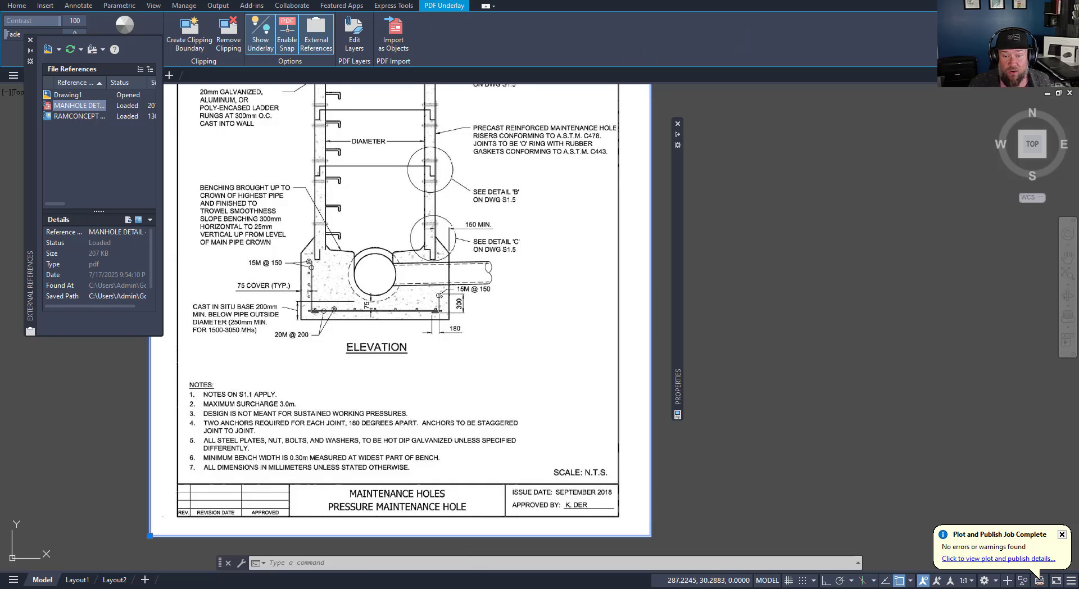
{"action": "middle_click_drag", "start_coordinate": [394, 281], "coordinate": [433, 311]}
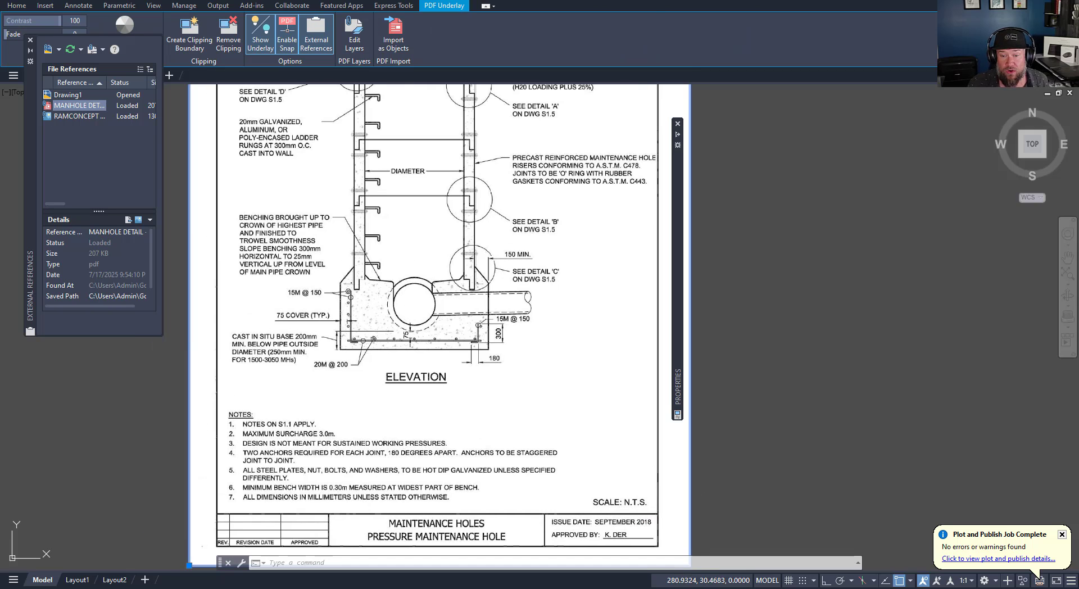
{"action": "scroll", "coordinate": [440, 366], "scroll_direction": "up", "scroll_amount": 2}
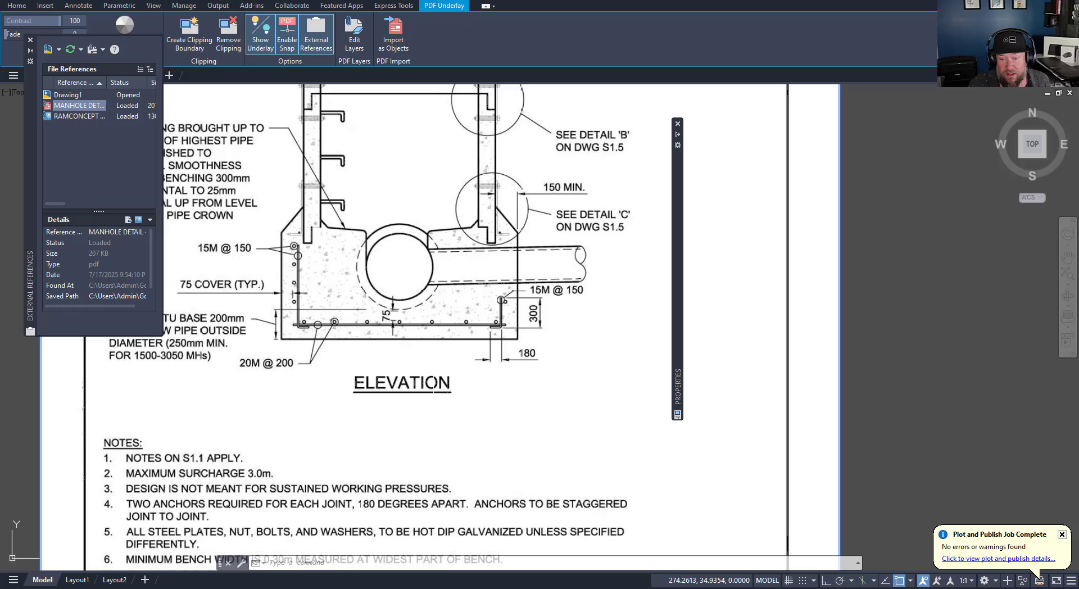
{"action": "middle_click_drag", "start_coordinate": [490, 339], "coordinate": [512, 388]}
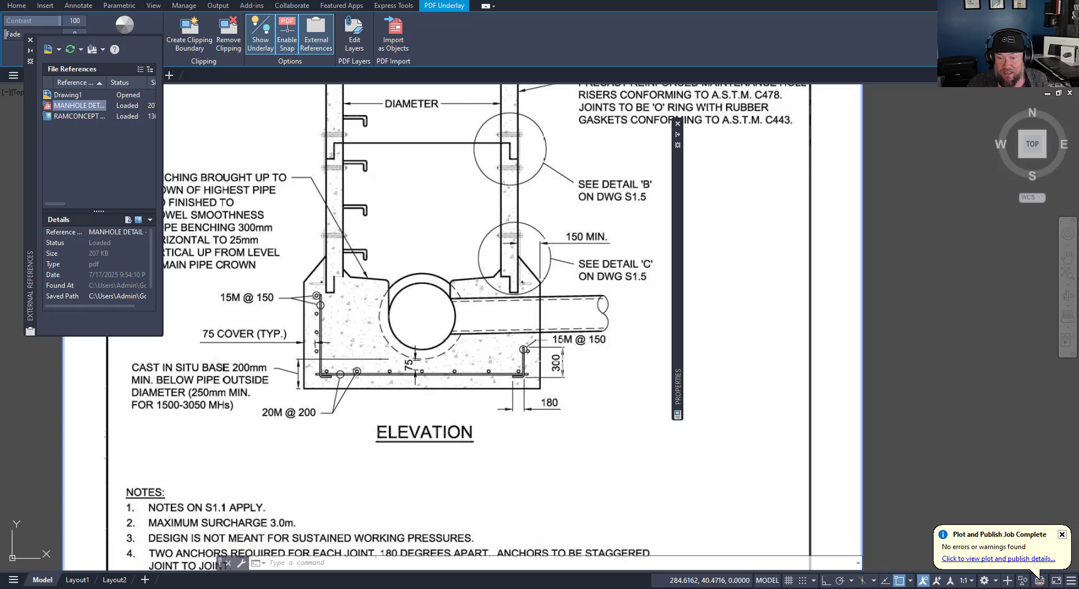
{"action": "scroll", "coordinate": [450, 349], "scroll_direction": "down", "scroll_amount": 2}
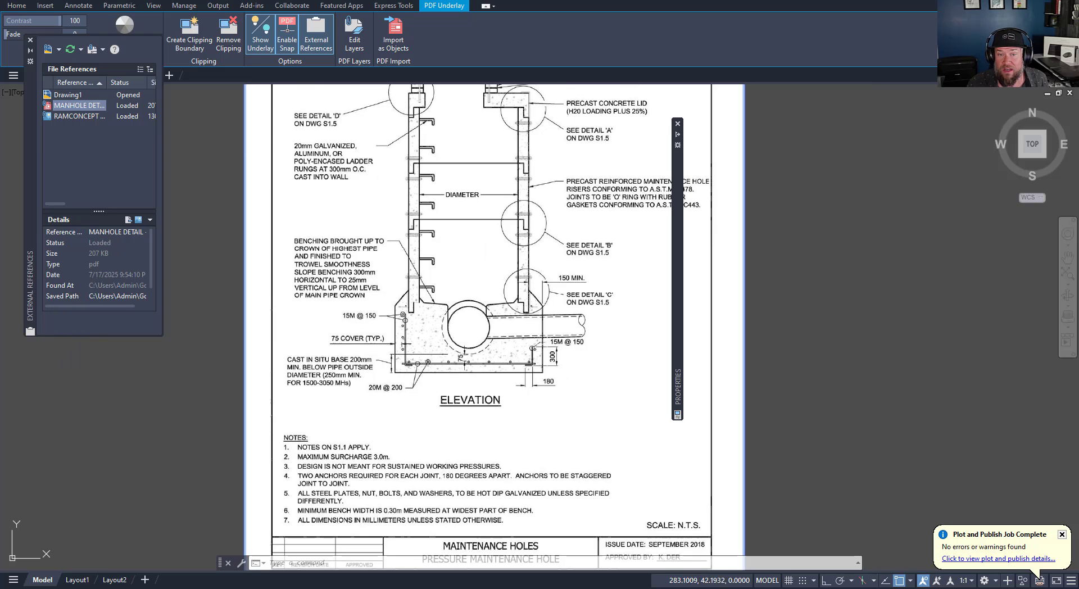
{"action": "middle_click_drag", "start_coordinate": [505, 325], "coordinate": [448, 336]}
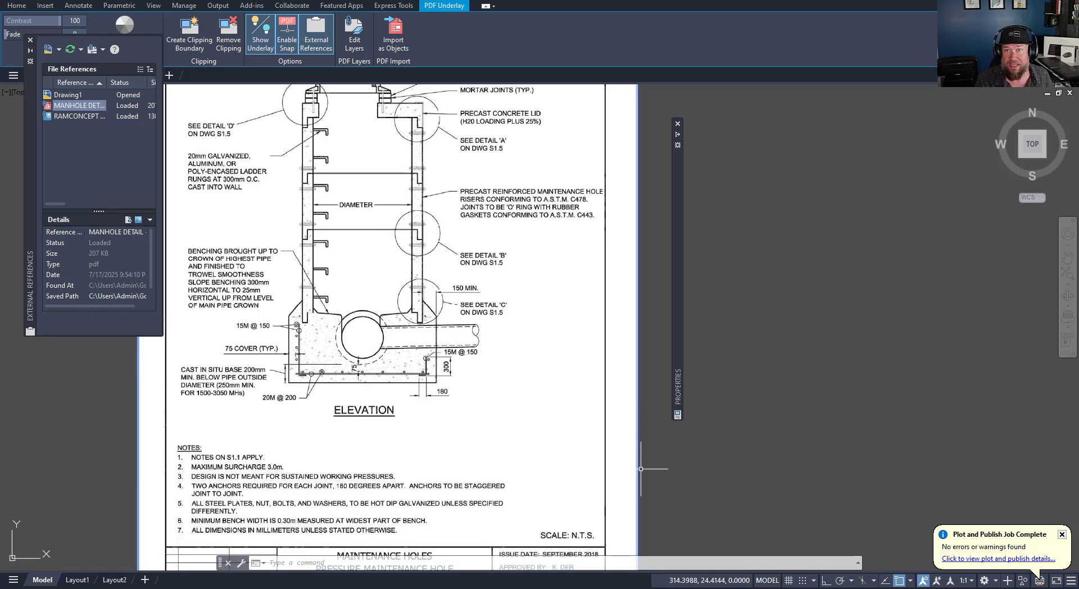
Step: Scale the manhole detail underlay by reference with Ortho on, picking the extents of the 300 dimension and setting the new length to .3
{"action": "type", "text": "SCALE"}
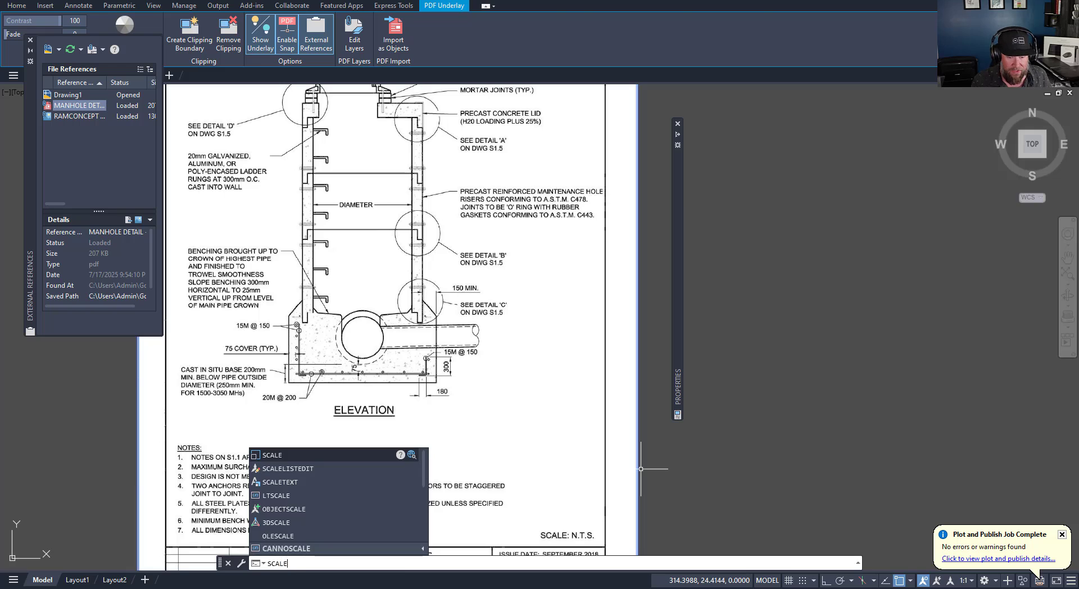
{"action": "key", "text": "Return"}
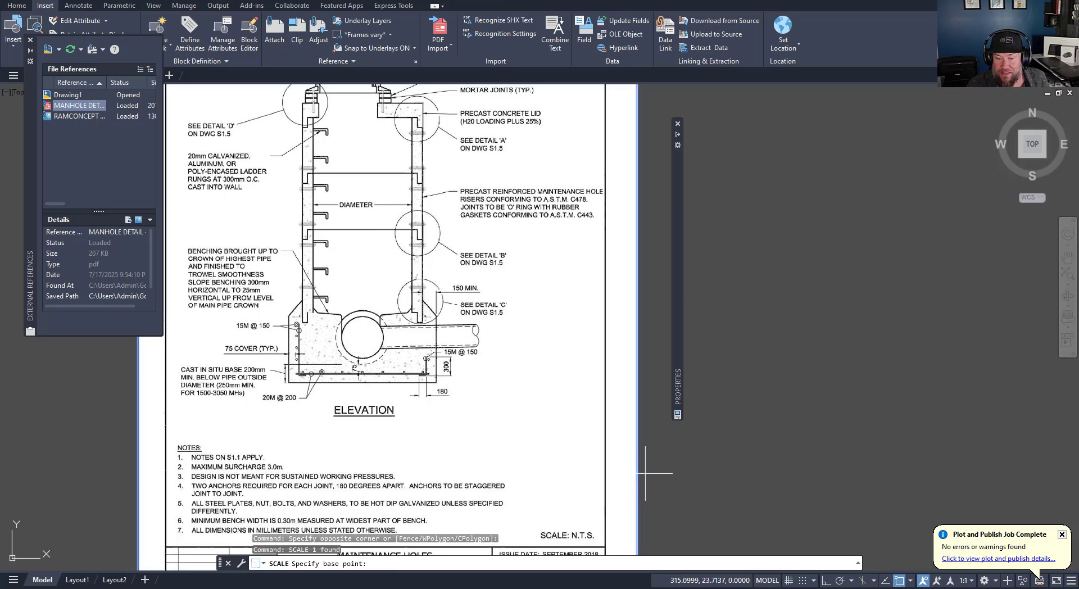
{"action": "scroll", "coordinate": [439, 372], "scroll_direction": "up", "scroll_amount": 6}
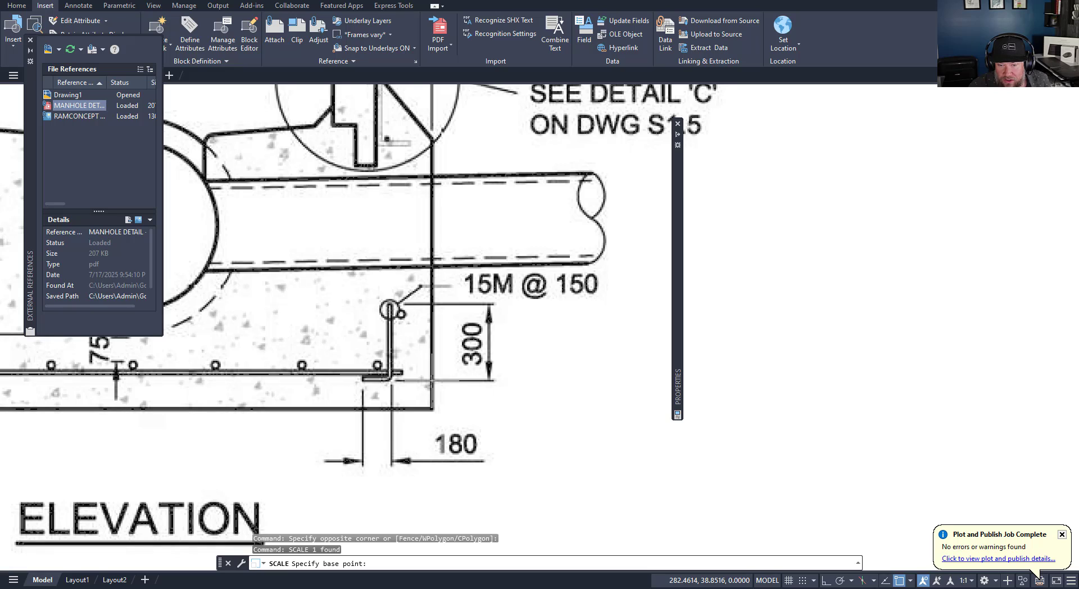
{"action": "left_click", "coordinate": [432, 380]}
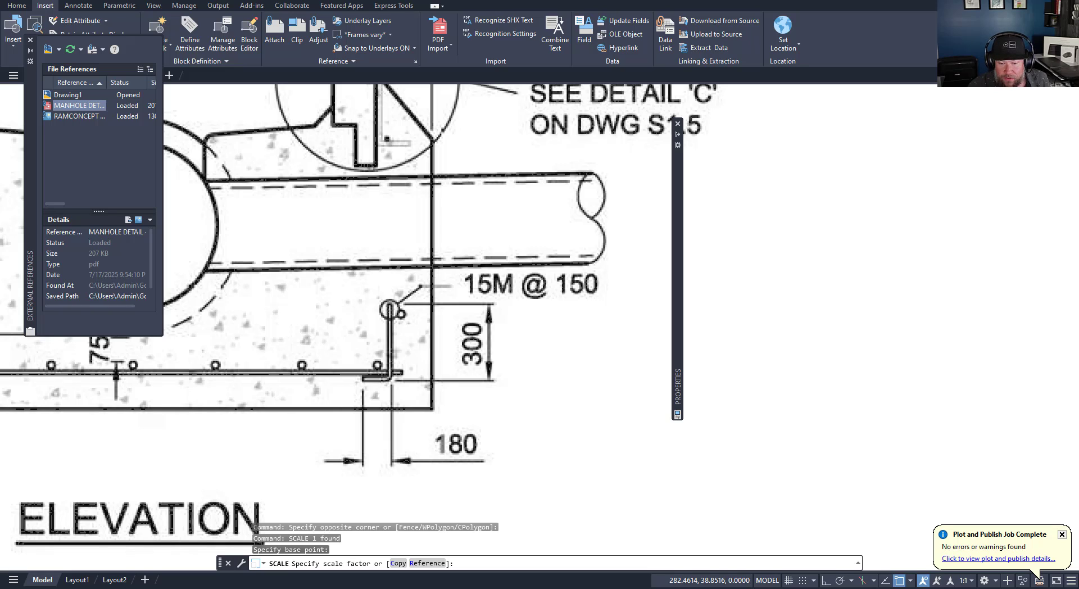
{"action": "type", "text": "R"}
{"action": "key", "text": "Return"}
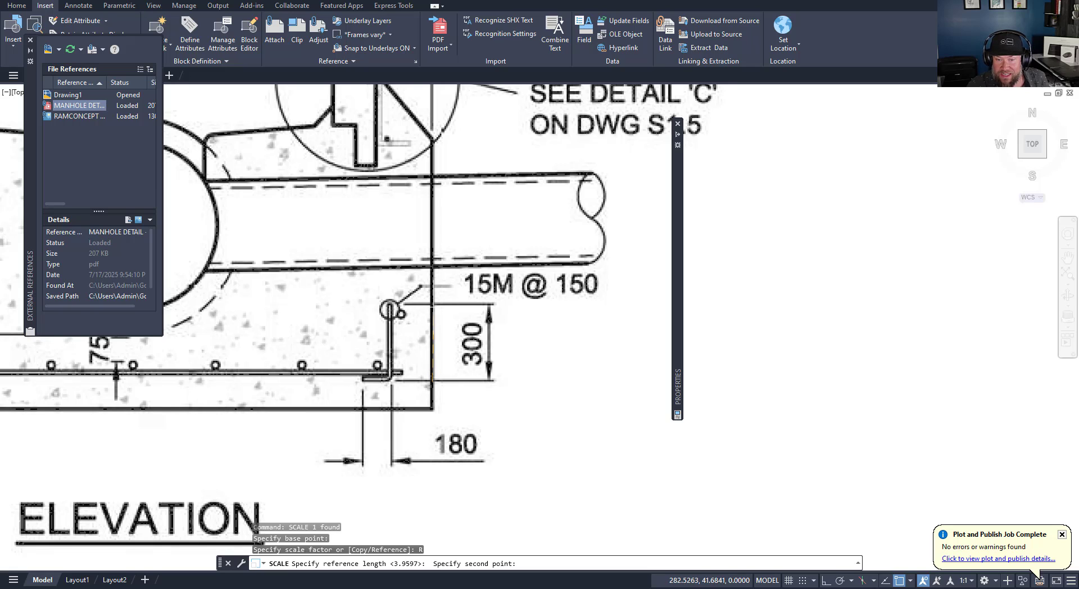
{"action": "key", "text": "F8"}
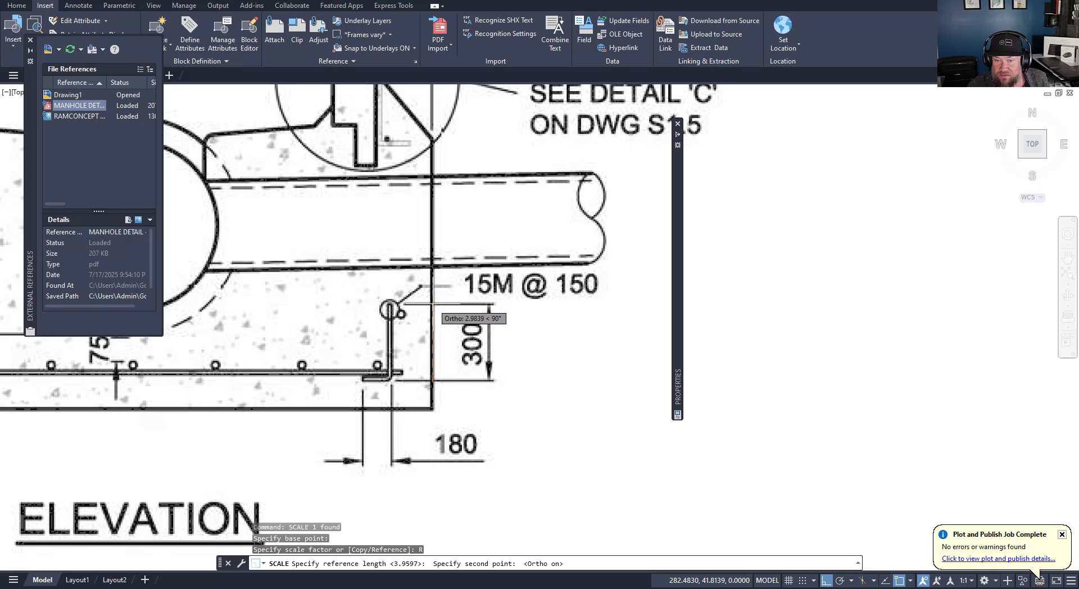
{"action": "left_click", "coordinate": [440, 297]}
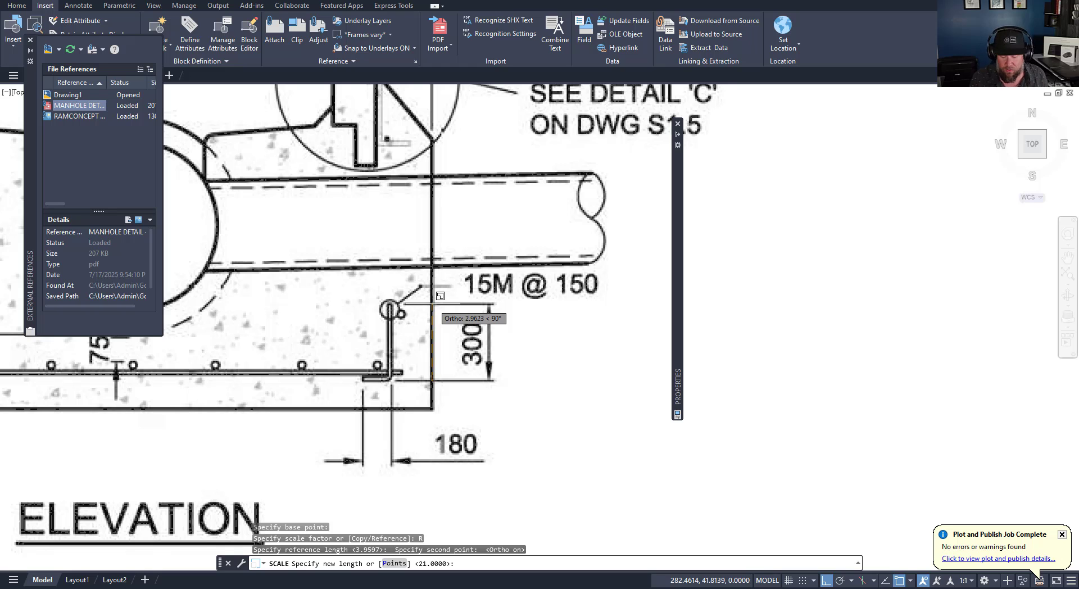
{"action": "type", "text": "3"}
{"action": "key", "text": "Return"}
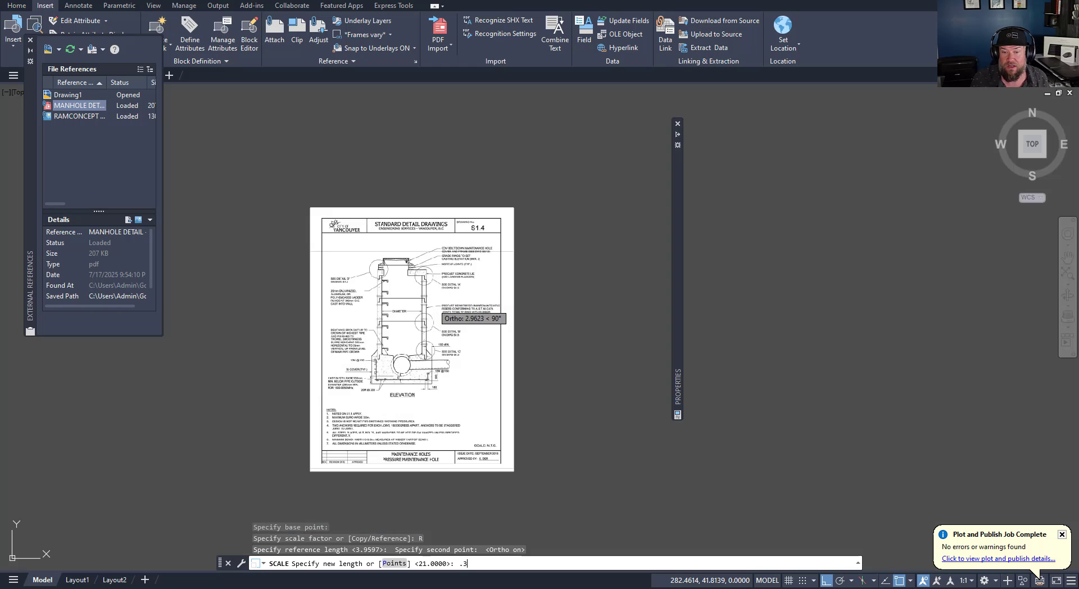
Step: Measure the vertical distance spanned by the 300 dimension at the manhole base on the scaled underlay
{"action": "scroll", "coordinate": [458, 385], "scroll_direction": "up", "scroll_amount": 4}
{"action": "scroll", "coordinate": [419, 371], "scroll_direction": "up", "scroll_amount": 6}
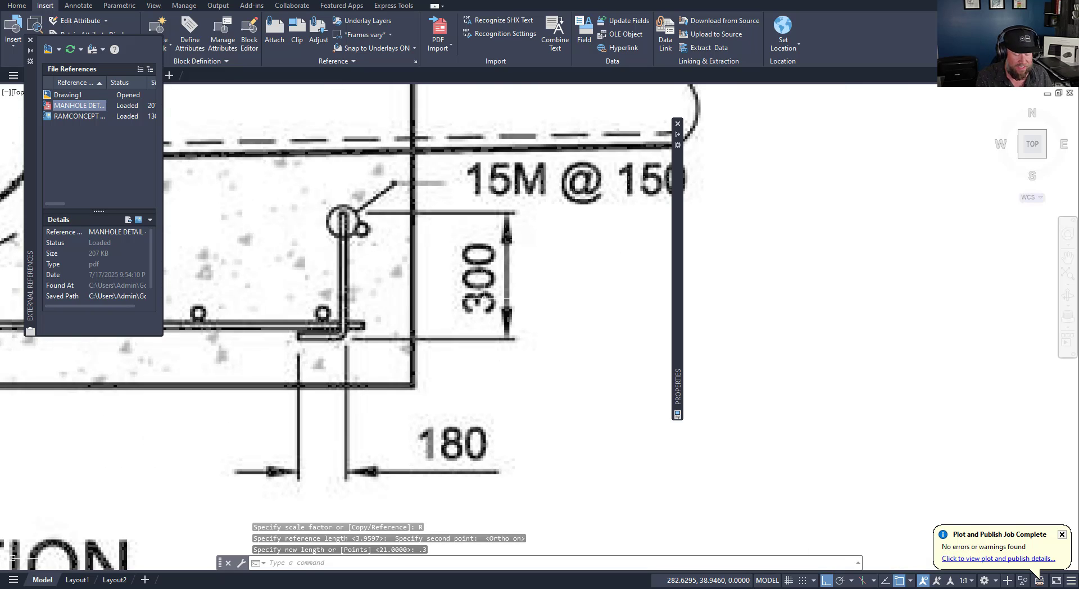
{"action": "type", "text": "DIST"}
{"action": "key", "text": "Return"}
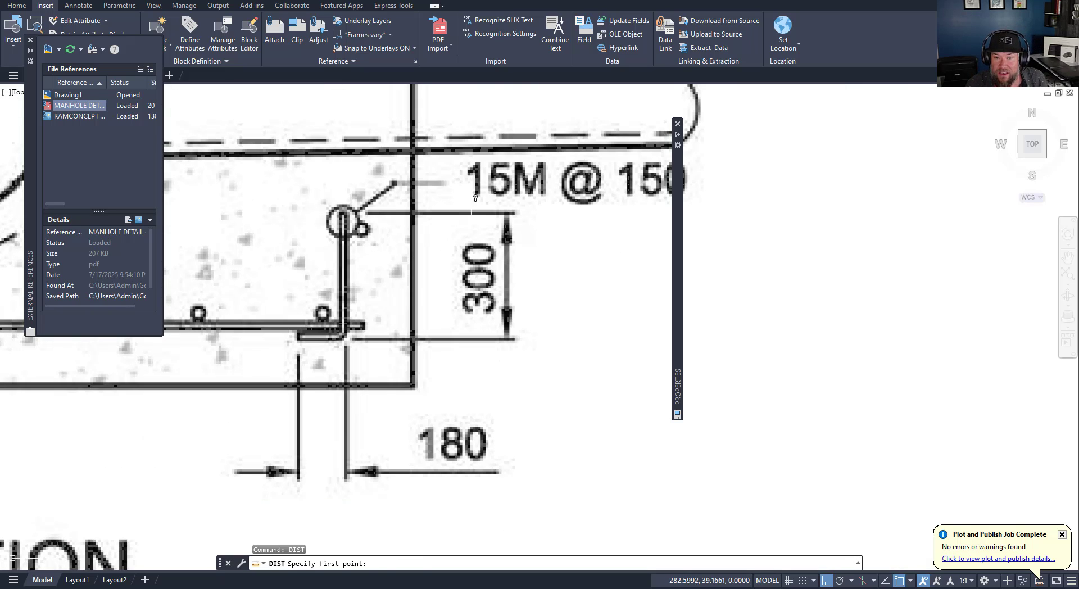
{"action": "left_click", "coordinate": [414, 212]}
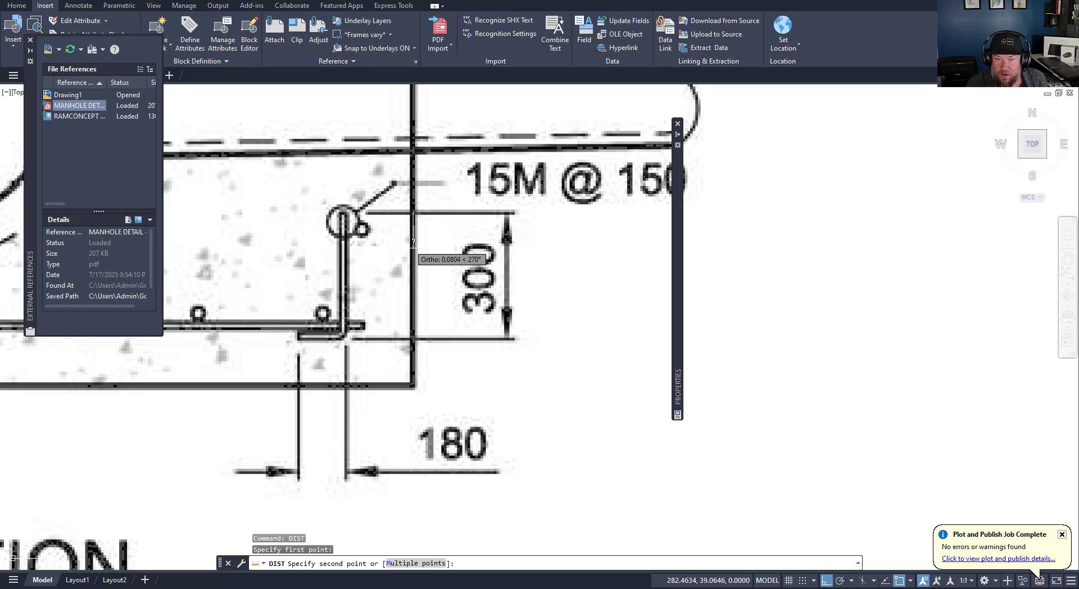
{"action": "left_click", "coordinate": [414, 337]}
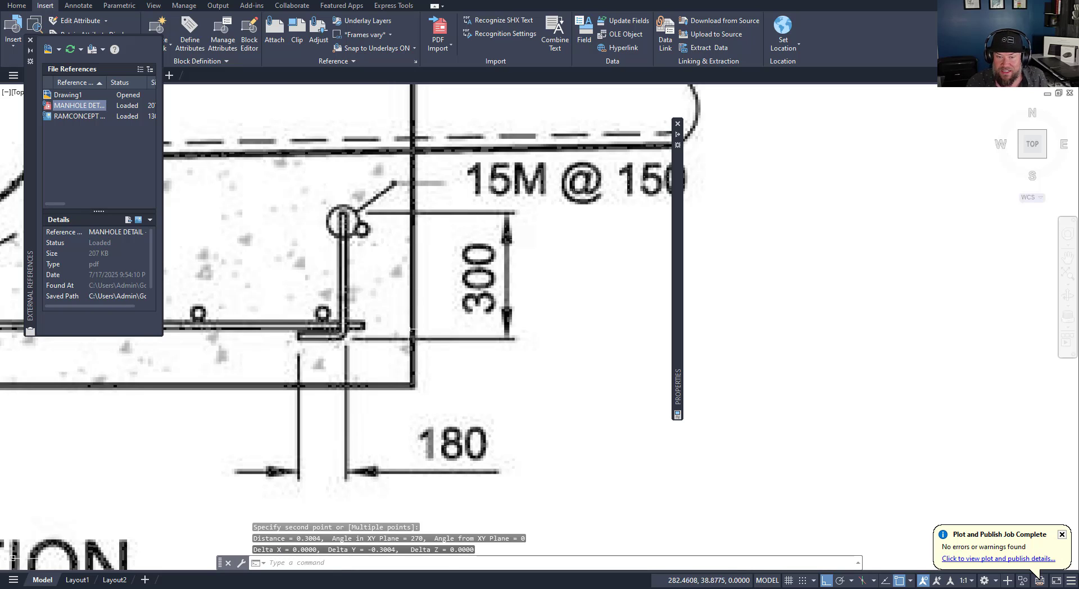
{"action": "scroll", "coordinate": [425, 338], "scroll_direction": "down", "scroll_amount": 4}
{"action": "key", "text": "Escape"}
{"action": "key", "text": "Escape"}
Step: Select the manhole detail underlay and move it to the XREF layer
{"action": "scroll", "coordinate": [367, 301], "scroll_direction": "down", "scroll_amount": 2}
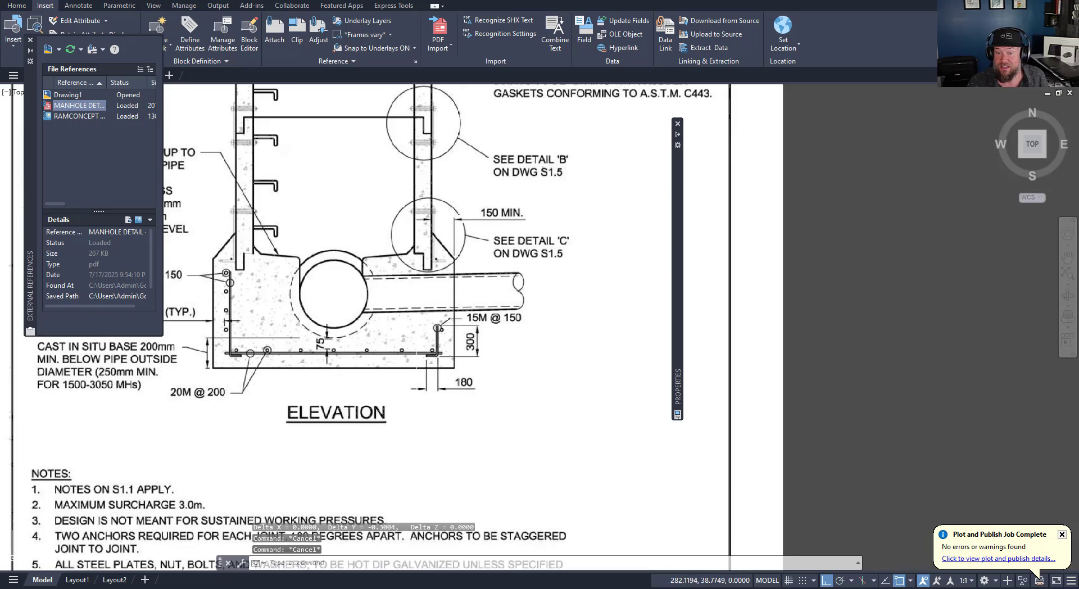
{"action": "middle_click_drag", "start_coordinate": [368, 301], "coordinate": [405, 381]}
{"action": "scroll", "coordinate": [404, 381], "scroll_direction": "down", "scroll_amount": 2}
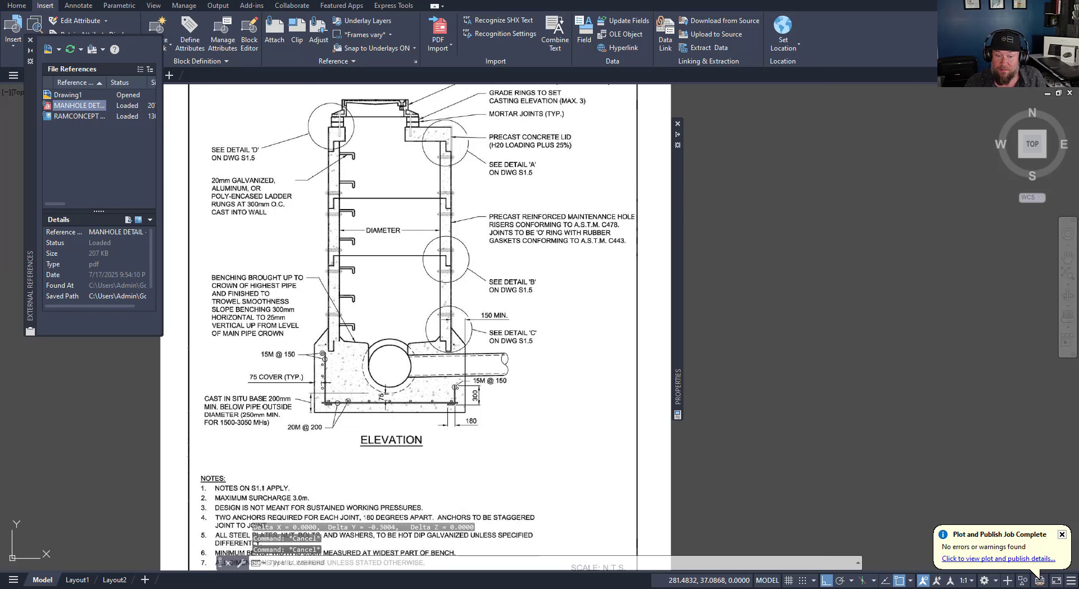
{"action": "key", "text": "Escape"}
{"action": "mouse_move", "coordinate": [393, 337]}
{"action": "middle_mouse_down"}
{"action": "mouse_move", "coordinate": [385, 363]}
{"action": "mouse_move", "coordinate": [302, 364]}
{"action": "middle_mouse_up"}
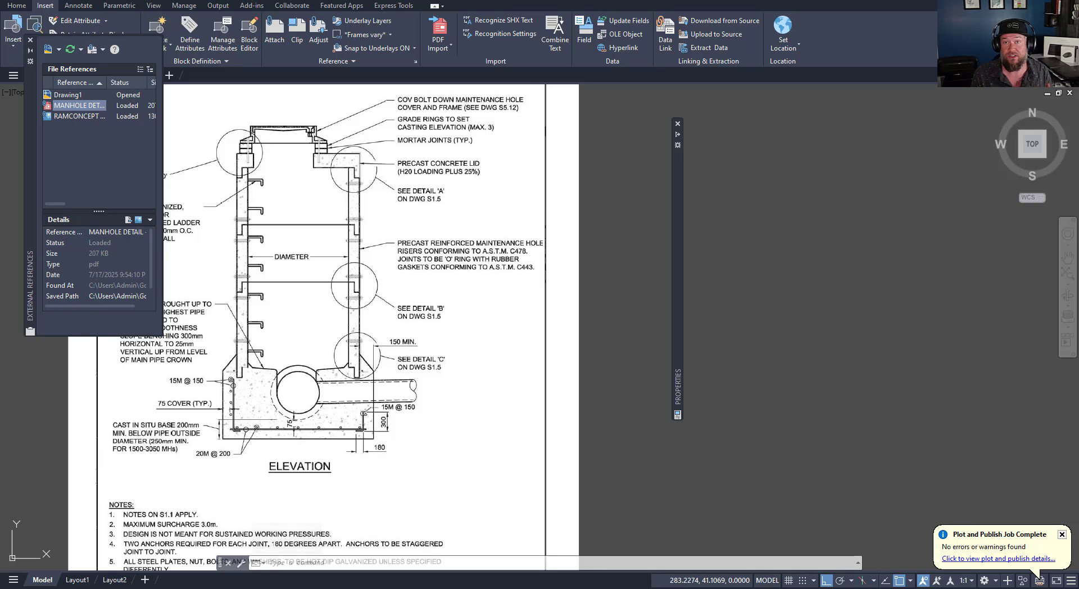
{"action": "key", "text": "Escape"}
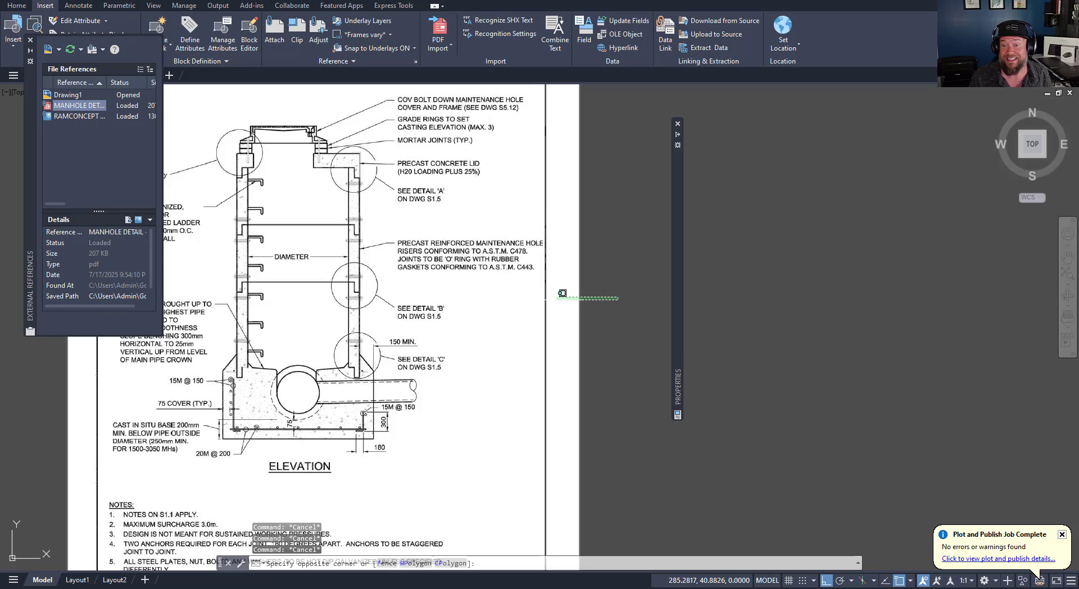
{"action": "left_click", "coordinate": [579, 295]}
{"action": "left_click", "coordinate": [16, 6]}
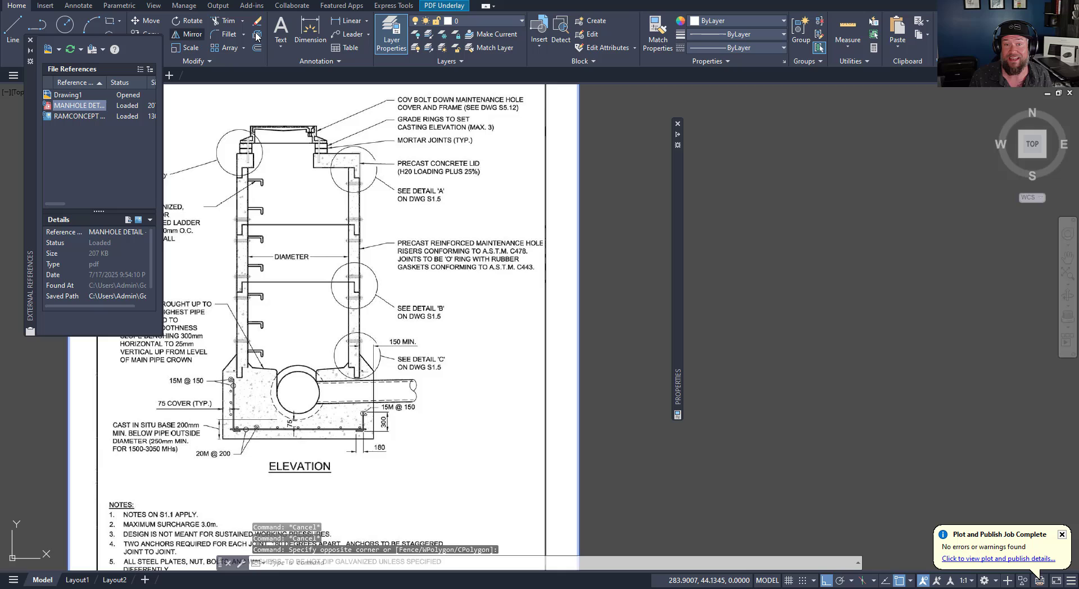
{"action": "left_click", "coordinate": [507, 20]}
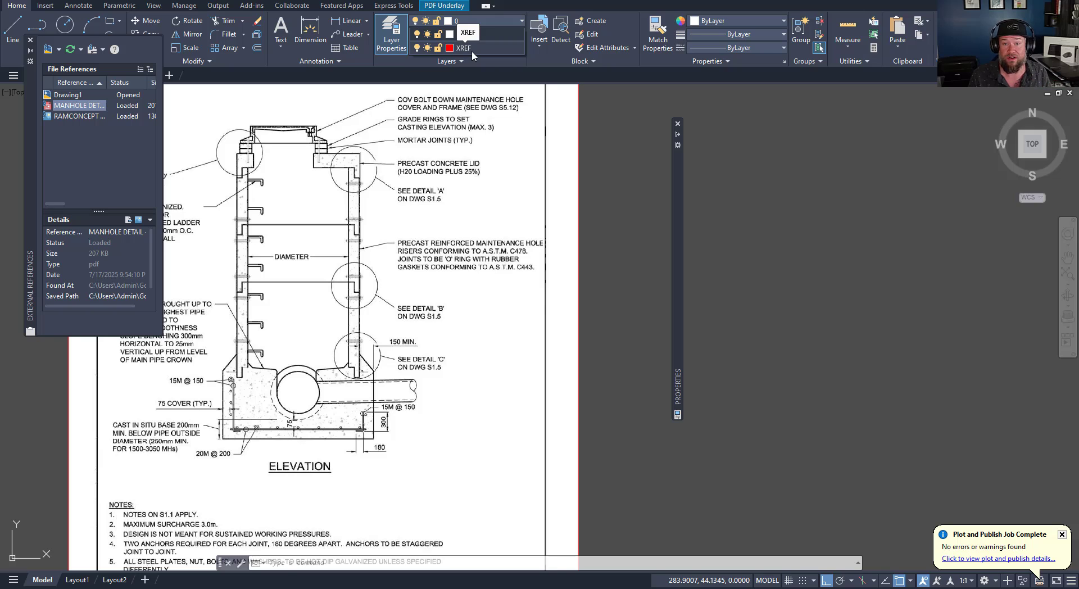
{"action": "left_click", "coordinate": [471, 48]}
Step: Lock the XREF layer and clear the selection of the manhole detail underlay
{"action": "middle_click_drag", "start_coordinate": [481, 133], "coordinate": [497, 186]}
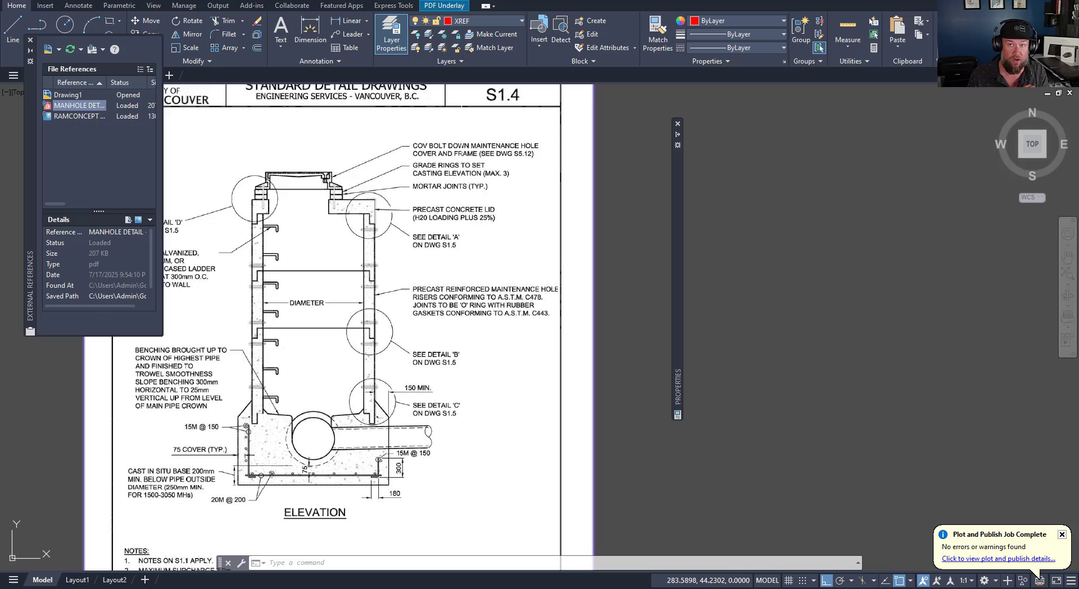
{"action": "middle_click_drag", "start_coordinate": [498, 186], "coordinate": [575, 180]}
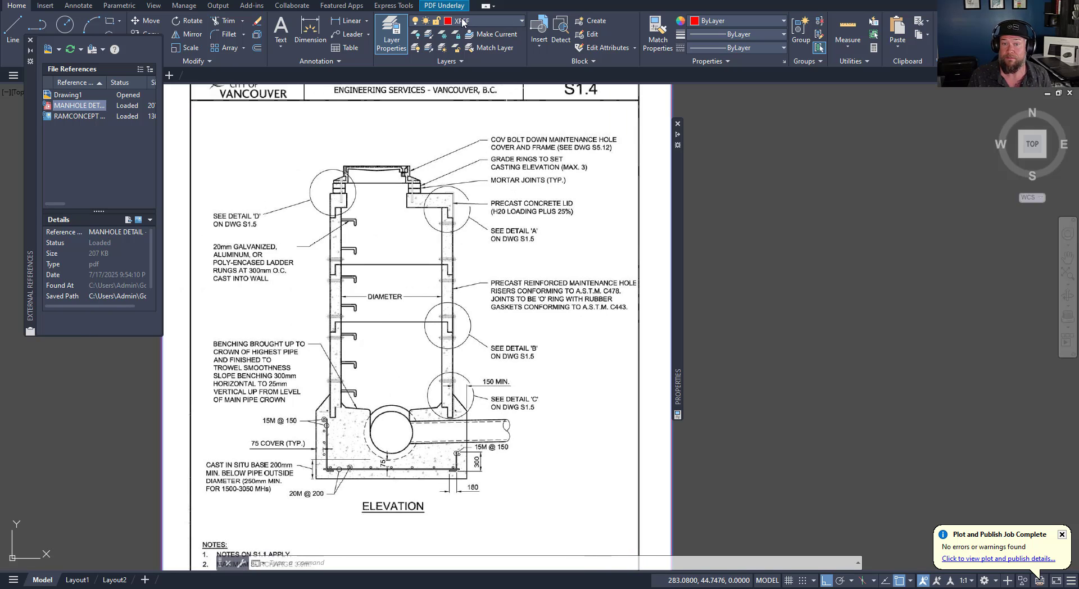
{"action": "left_click", "coordinate": [438, 21]}
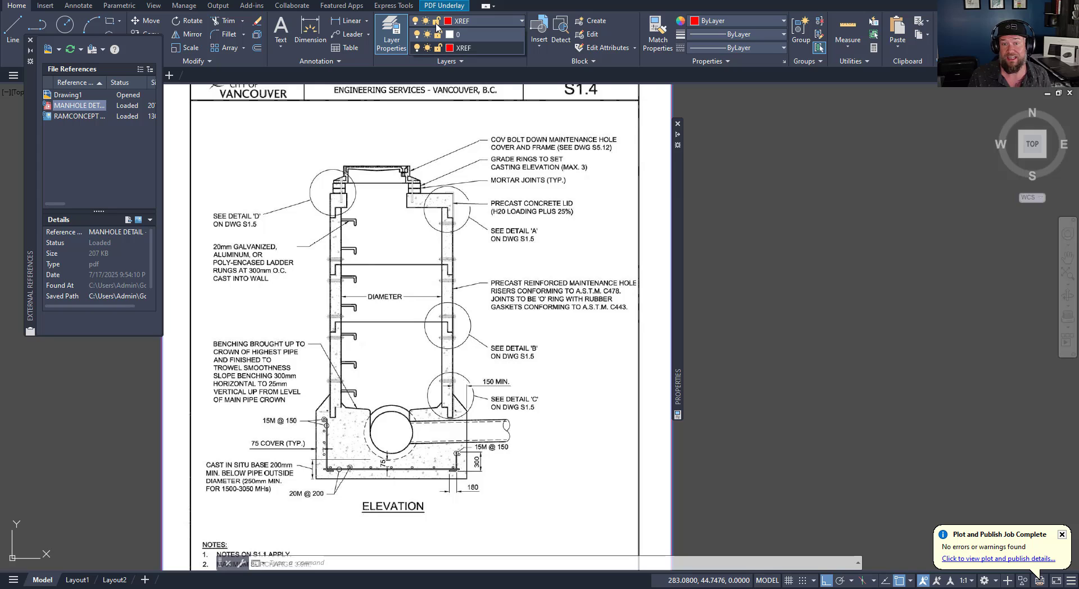
{"action": "left_click", "coordinate": [439, 49]}
{"action": "left_click", "coordinate": [525, 184]}
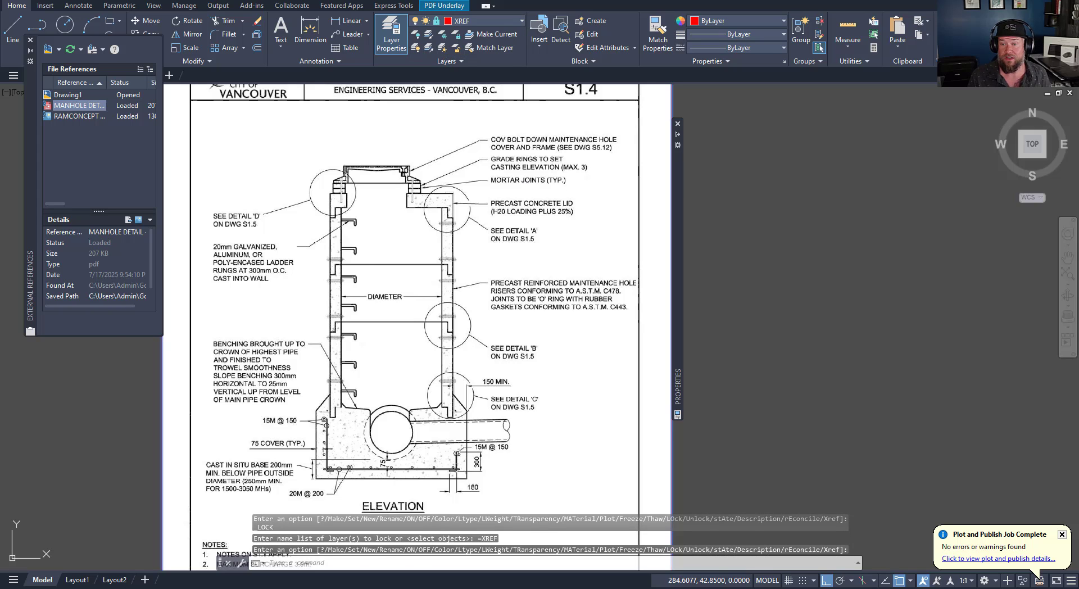
{"action": "middle_click_drag", "start_coordinate": [717, 274], "coordinate": [622, 254]}
{"action": "left_click", "coordinate": [622, 254]}
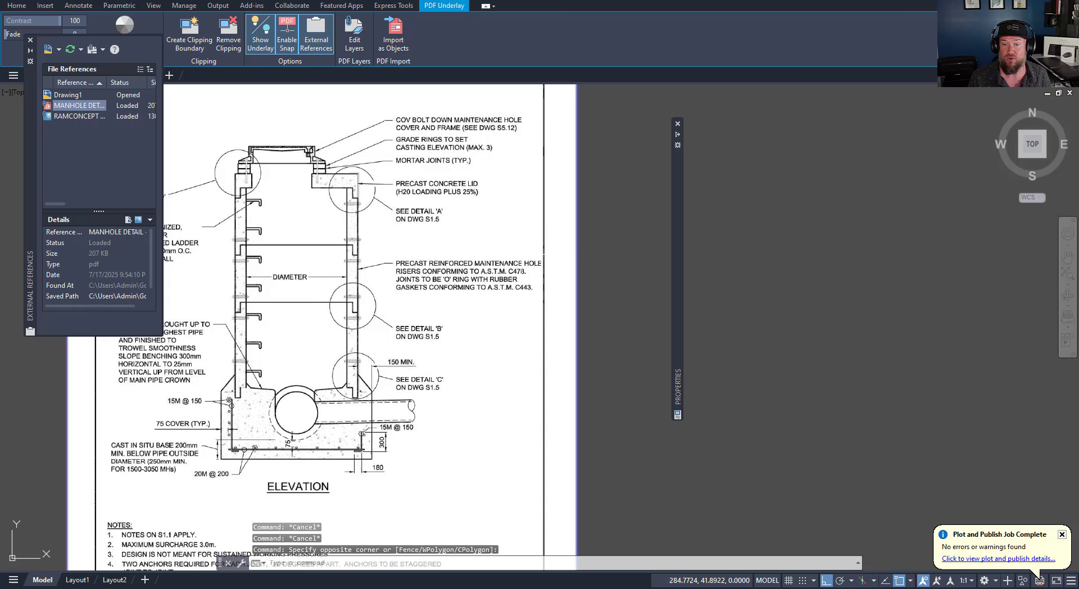
{"action": "key", "text": "Escape"}
{"action": "scroll", "coordinate": [620, 196], "scroll_direction": "down", "scroll_amount": 2}
{"action": "middle_click_drag", "start_coordinate": [620, 196], "coordinate": [595, 200]}
{"action": "key", "text": "Escape"}
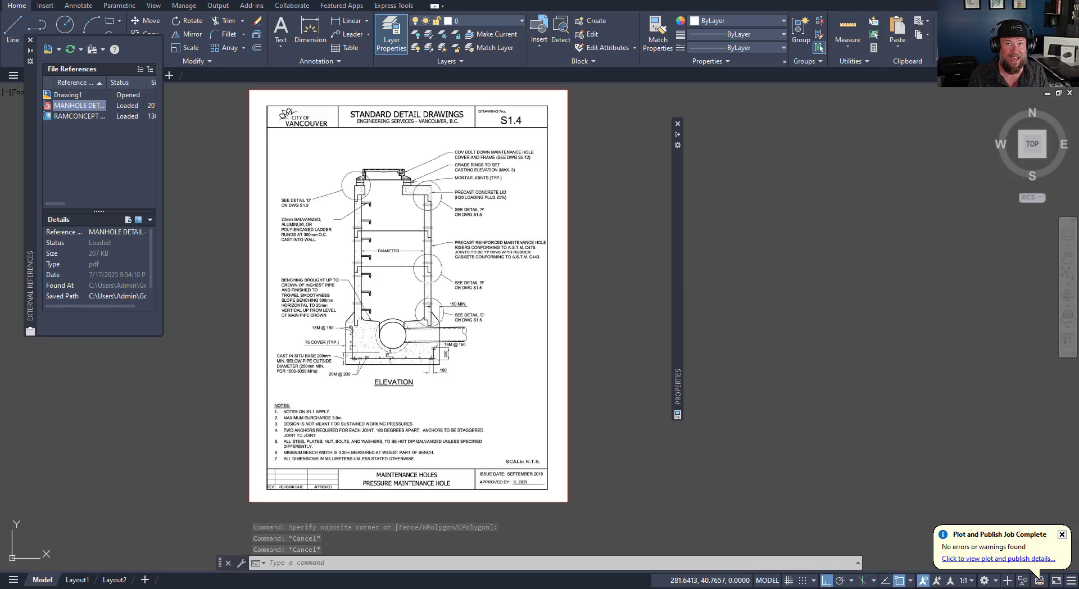
Step: Make LINEWORK the current layer with nothing selected
{"action": "scroll", "coordinate": [362, 200], "scroll_direction": "up", "scroll_amount": 2}
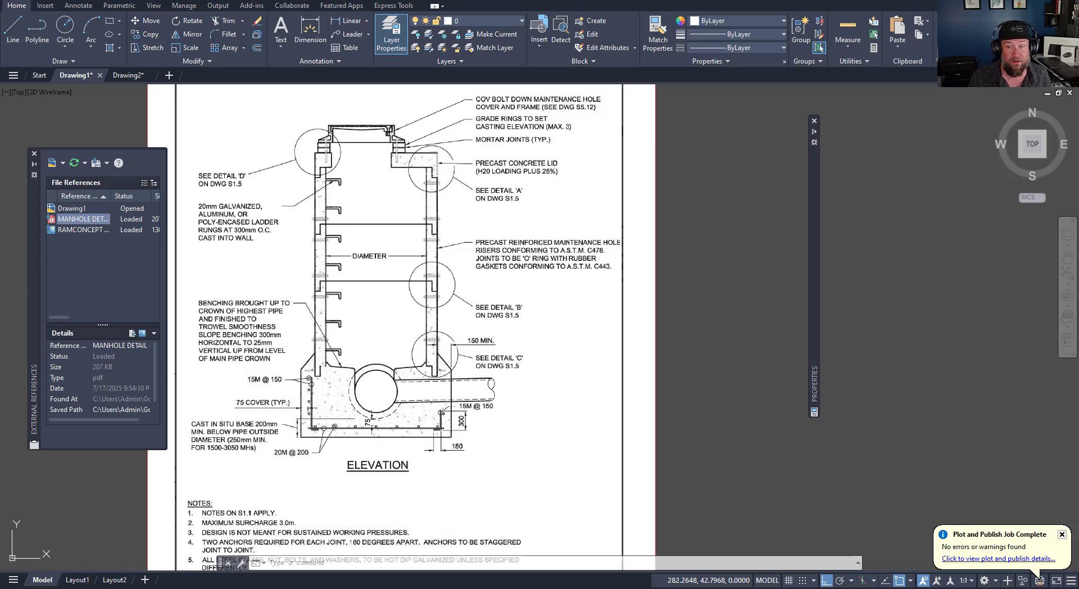
{"action": "key", "text": "Escape"}
{"action": "key", "text": "Escape"}
{"action": "left_click", "coordinate": [457, 23]}
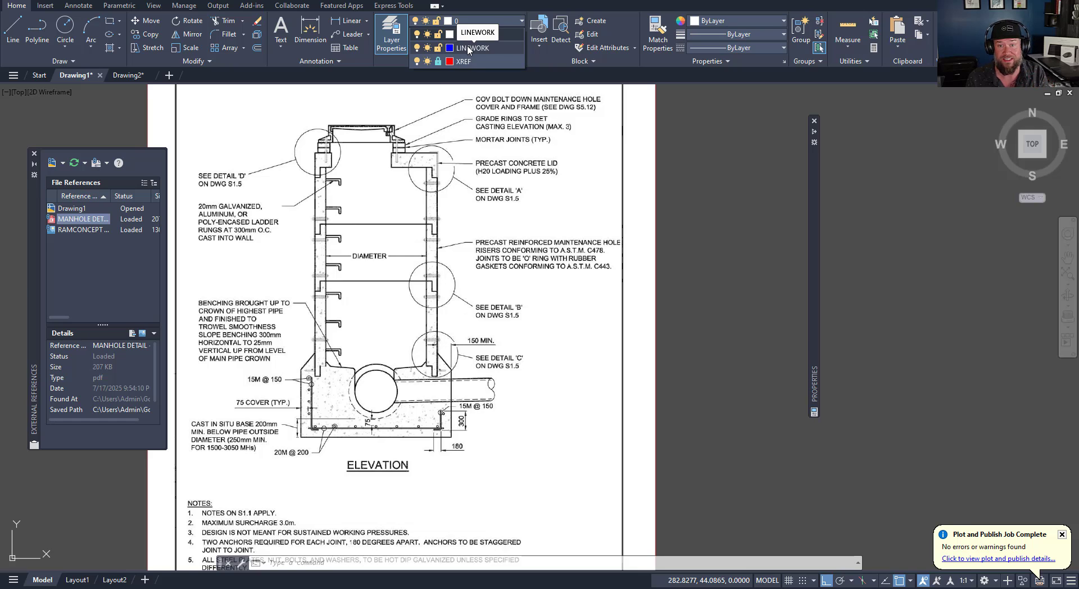
{"action": "left_click", "coordinate": [469, 49]}
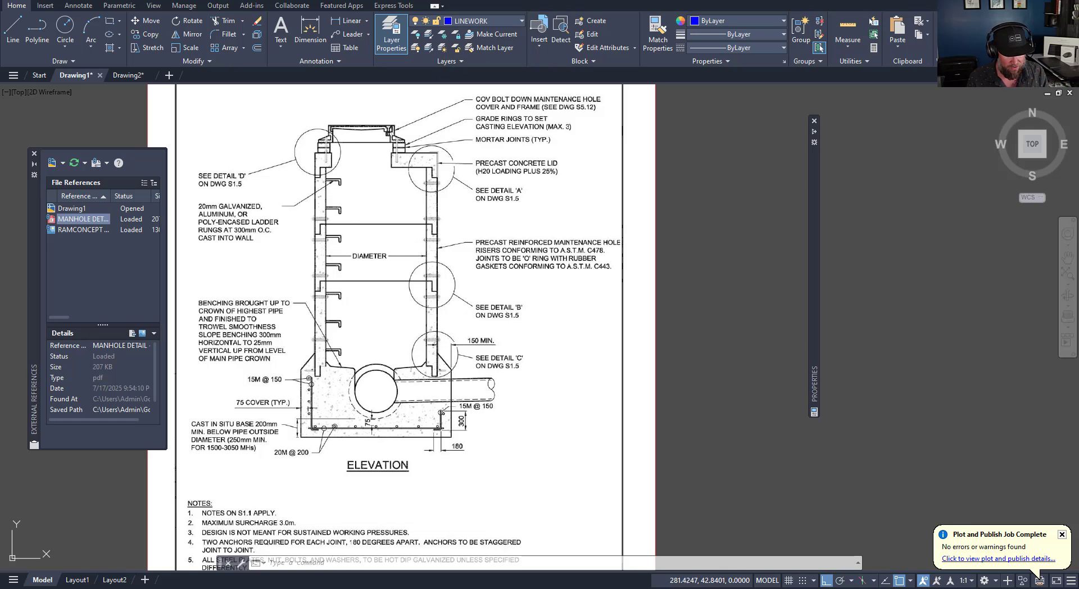
Step: Trace the left wall's outer face with a vertical polyline about 1.9 units long, from the lid's upper outer corner down toward the lower riser joint
{"action": "type", "text": "PL"}
{"action": "key", "text": "Return"}
{"action": "scroll", "coordinate": [299, 150], "scroll_direction": "up", "scroll_amount": 4}
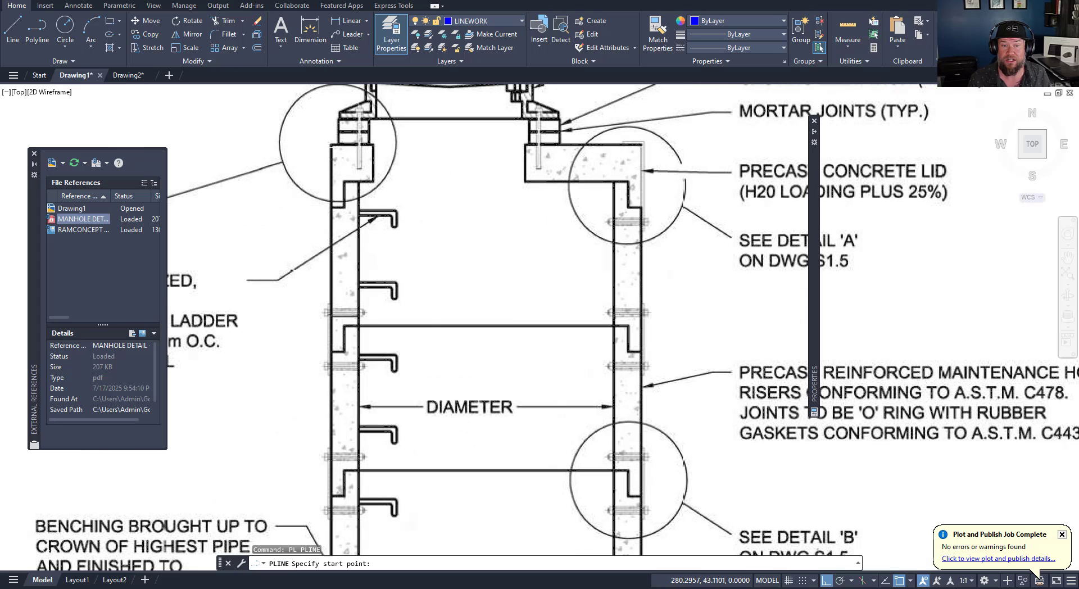
{"action": "left_click", "coordinate": [331, 144]}
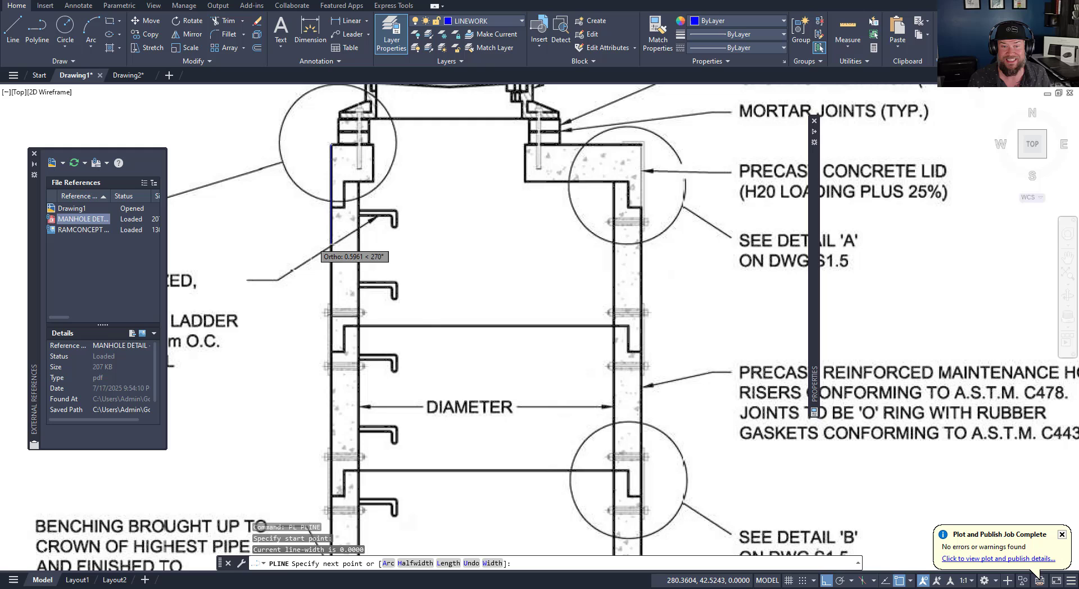
{"action": "middle_click_drag", "start_coordinate": [318, 323], "coordinate": [318, 240]}
{"action": "scroll", "coordinate": [428, 349], "scroll_direction": "down", "scroll_amount": 2}
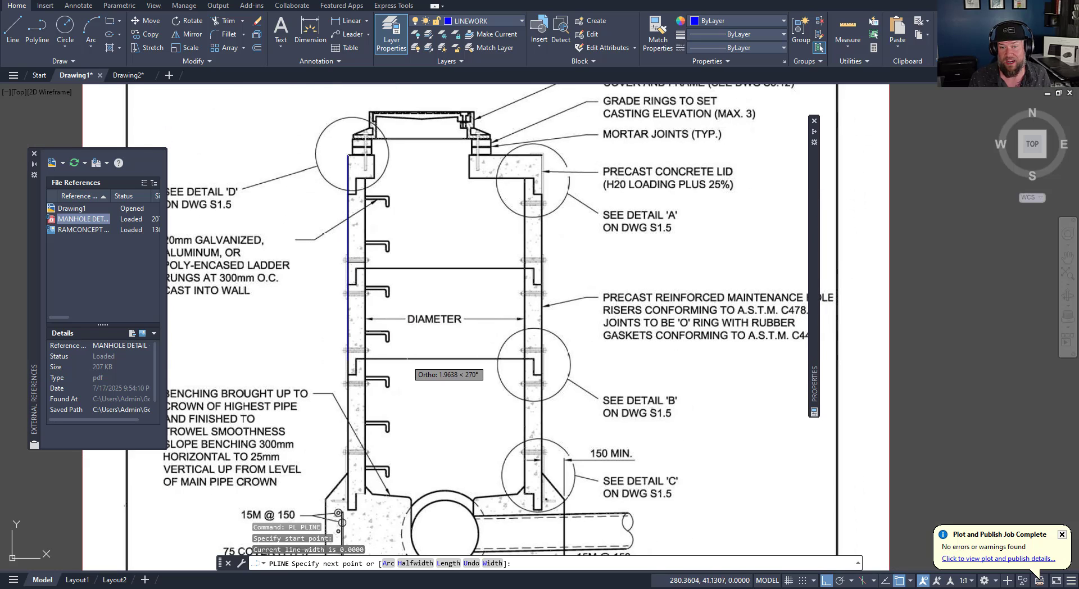
{"action": "middle_click_drag", "start_coordinate": [399, 354], "coordinate": [399, 306]}
{"action": "scroll", "coordinate": [397, 306], "scroll_direction": "up", "scroll_amount": 5}
{"action": "scroll", "coordinate": [347, 276], "scroll_direction": "up", "scroll_amount": 2}
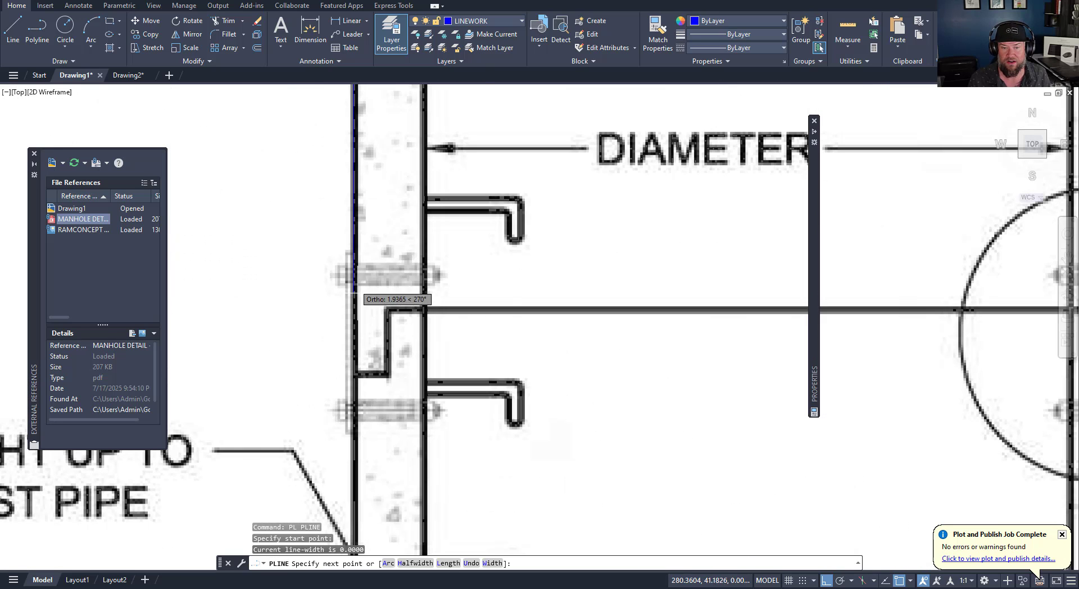
{"action": "left_click", "coordinate": [371, 276]}
{"action": "key", "text": "Escape"}
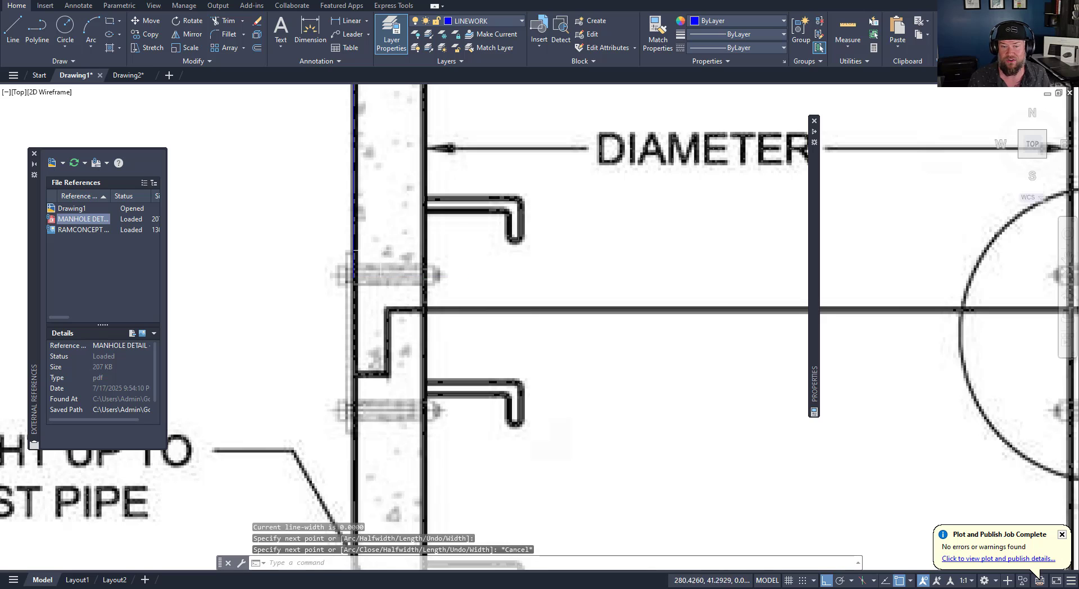
{"action": "key", "text": "Return"}
{"action": "left_click", "coordinate": [355, 307]}
Step: Change the LINEWORK layer's color to yellow (index color 2)
{"action": "scroll", "coordinate": [567, 301], "scroll_direction": "down", "scroll_amount": 3}
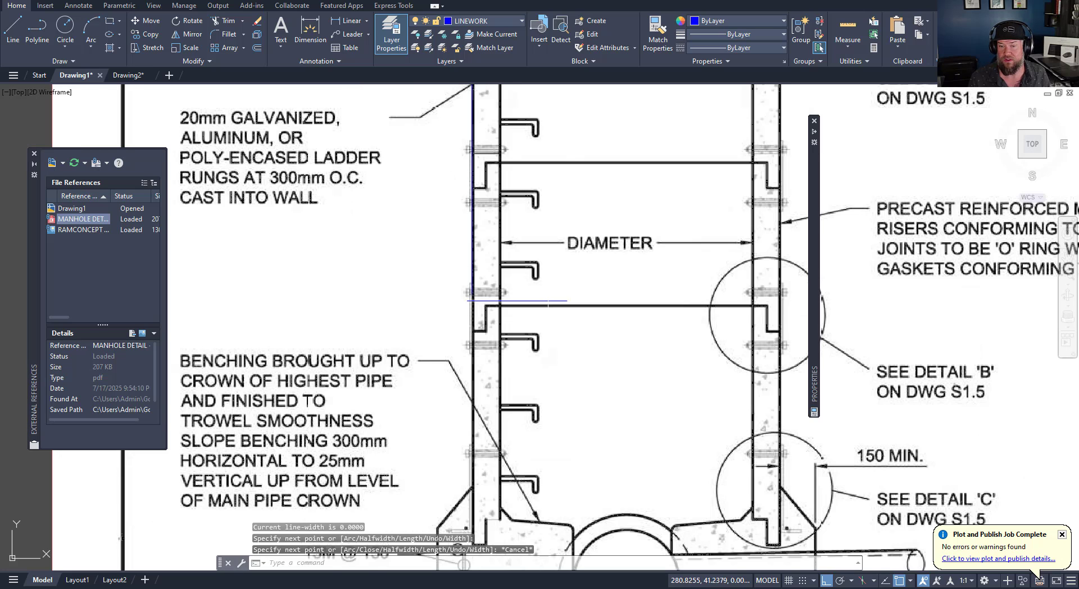
{"action": "left_click", "coordinate": [508, 26]}
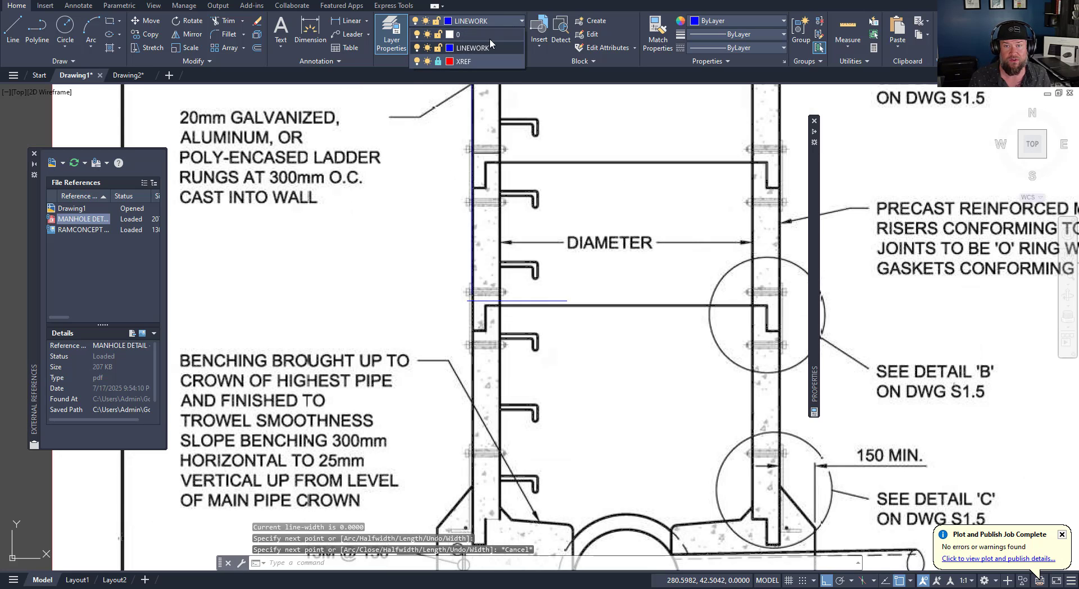
{"action": "left_click", "coordinate": [450, 48]}
{"action": "left_click", "coordinate": [462, 315]}
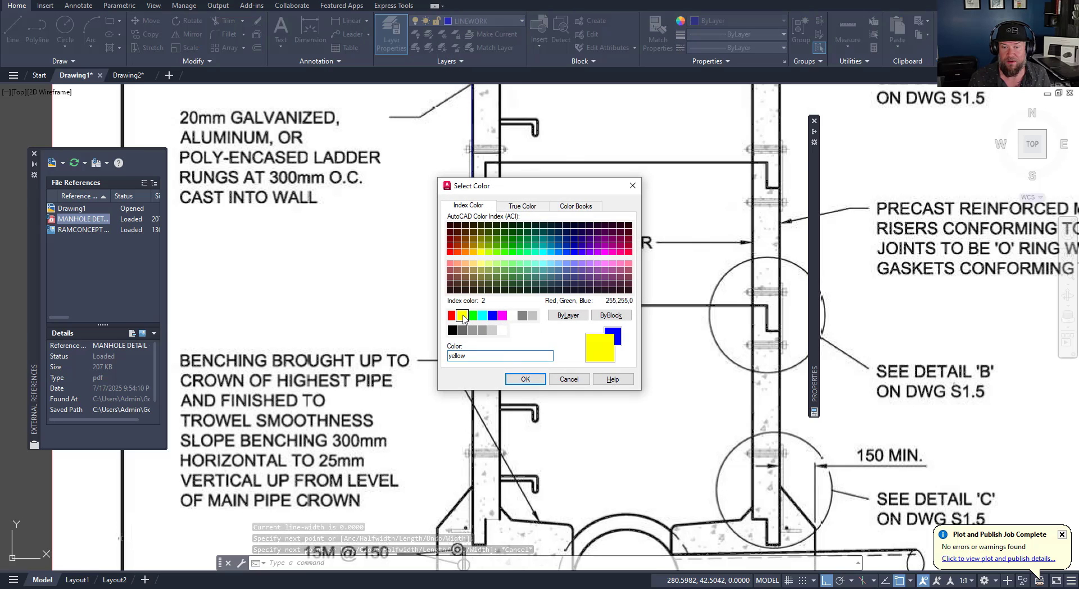
{"action": "left_click", "coordinate": [542, 380]}
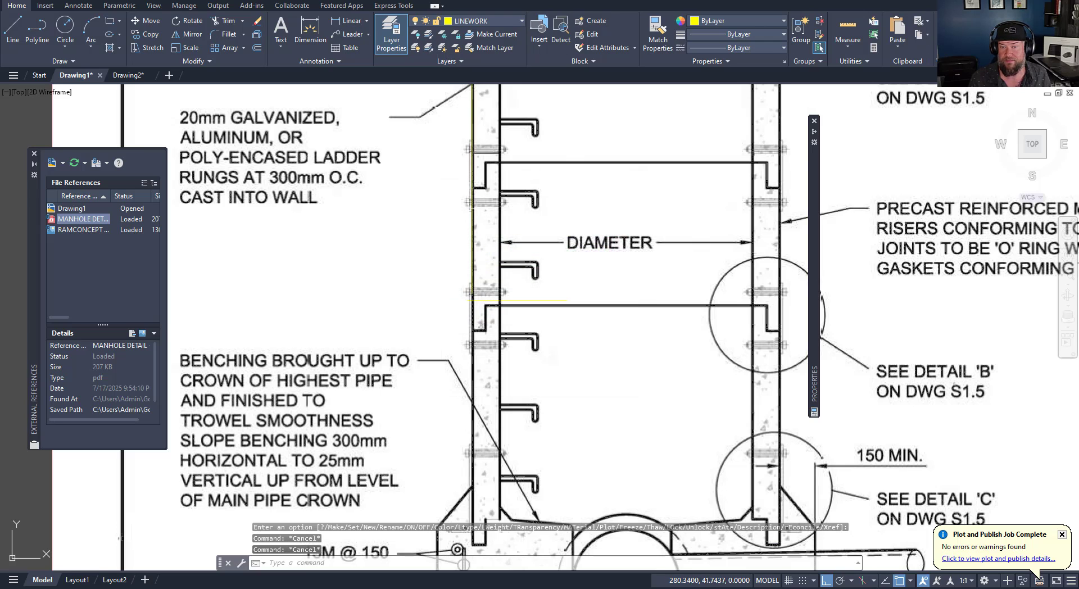
Step: Turn object snap off while starting a polyline near the manhole lid's upper outer corner, and cancel the polyline
{"action": "scroll", "coordinate": [363, 399], "scroll_direction": "down", "scroll_amount": 3}
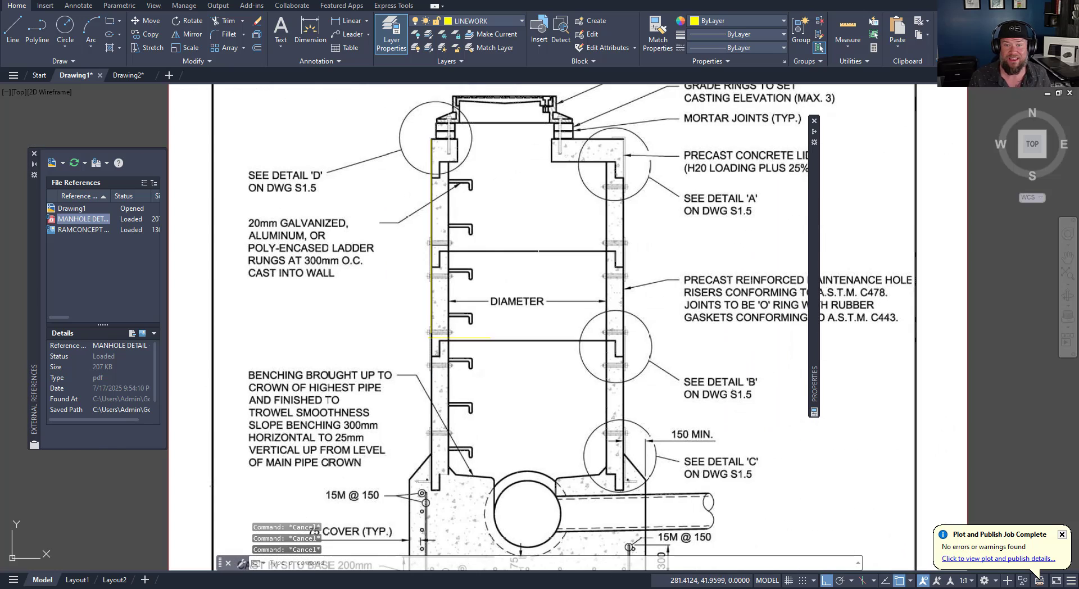
{"action": "scroll", "coordinate": [419, 107], "scroll_direction": "up", "scroll_amount": 2}
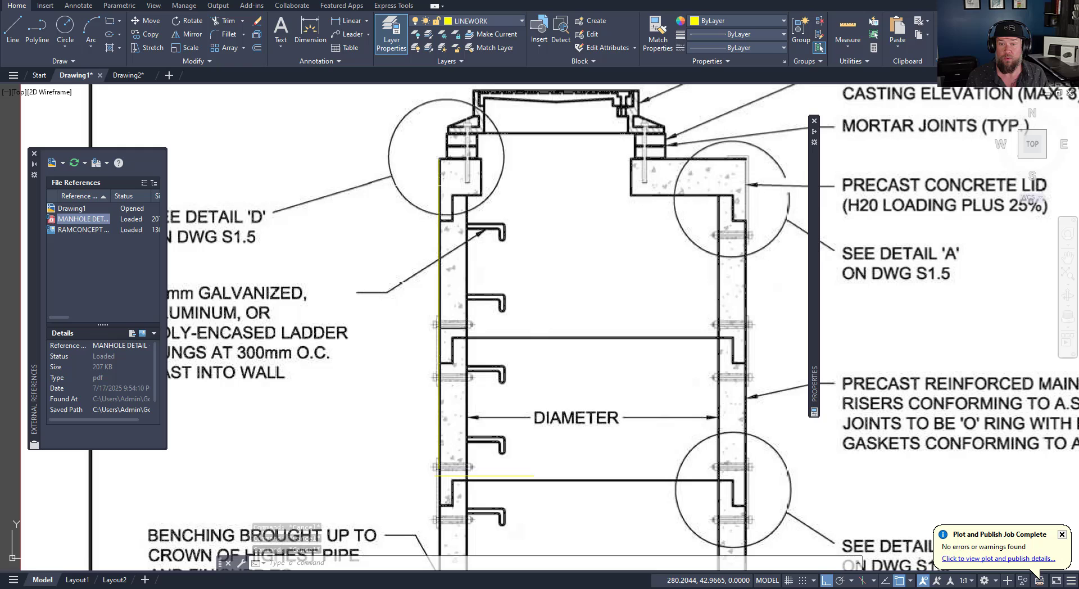
{"action": "middle_click_drag", "start_coordinate": [453, 146], "coordinate": [421, 189]}
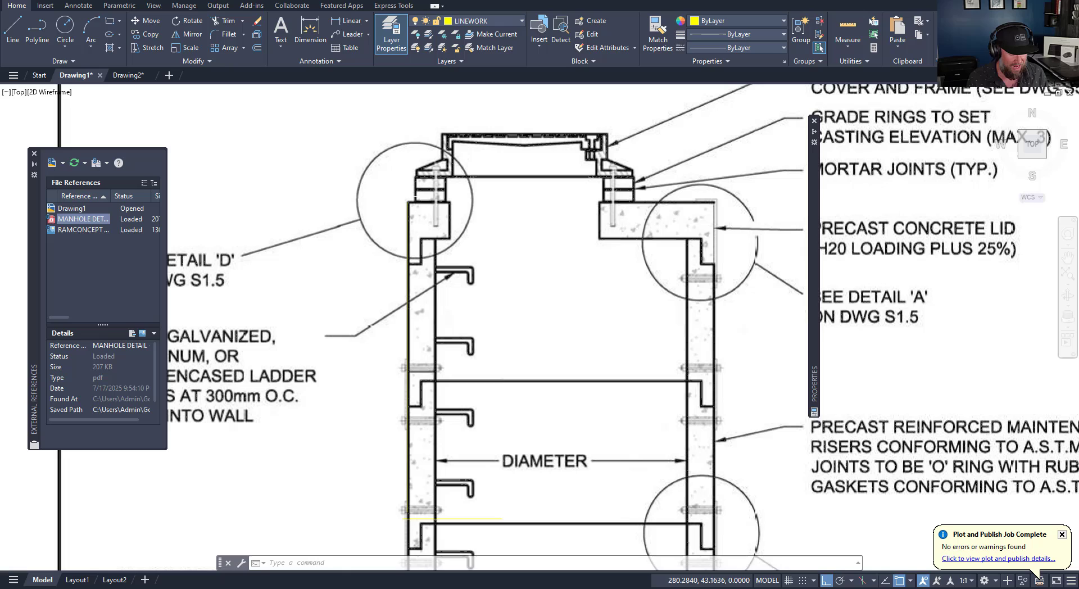
{"action": "key", "text": "F3"}
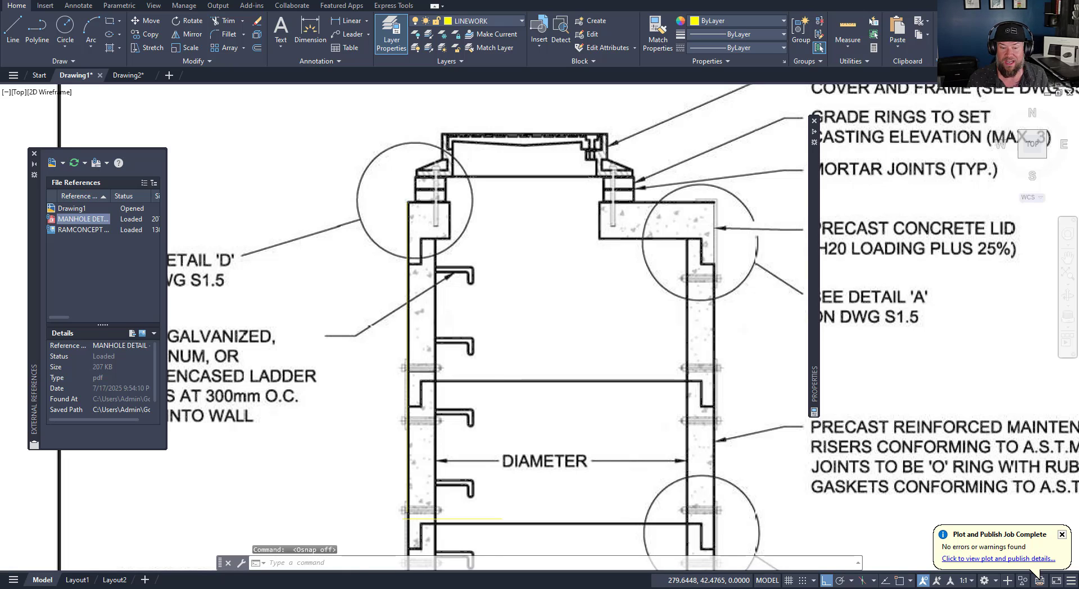
{"action": "key", "text": "F3"}
{"action": "type", "text": "pl"}
{"action": "key", "text": "Return"}
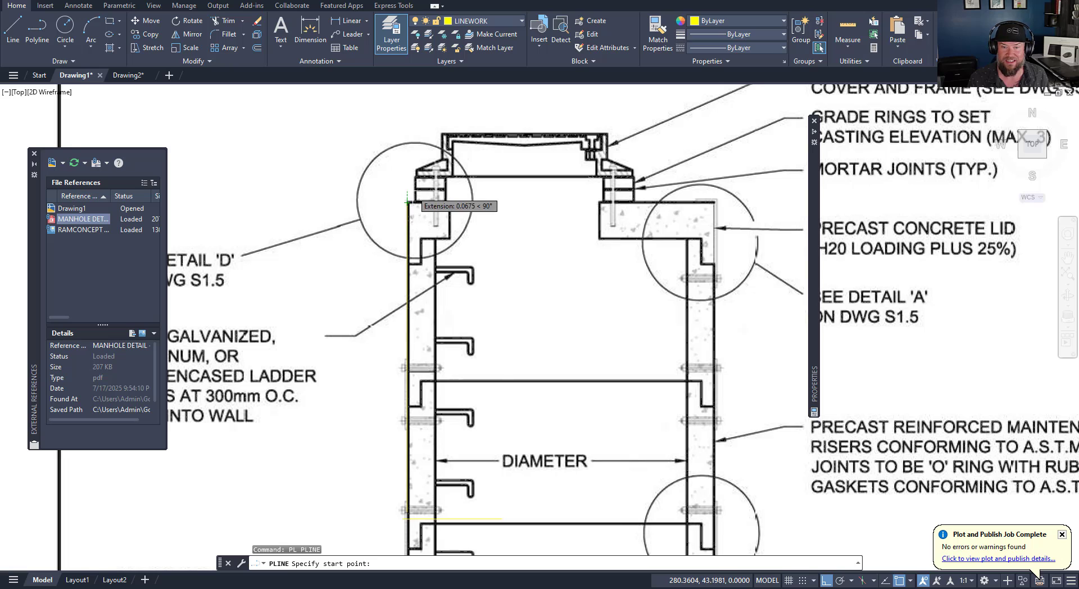
{"action": "scroll", "coordinate": [407, 203], "scroll_direction": "up", "scroll_amount": 4}
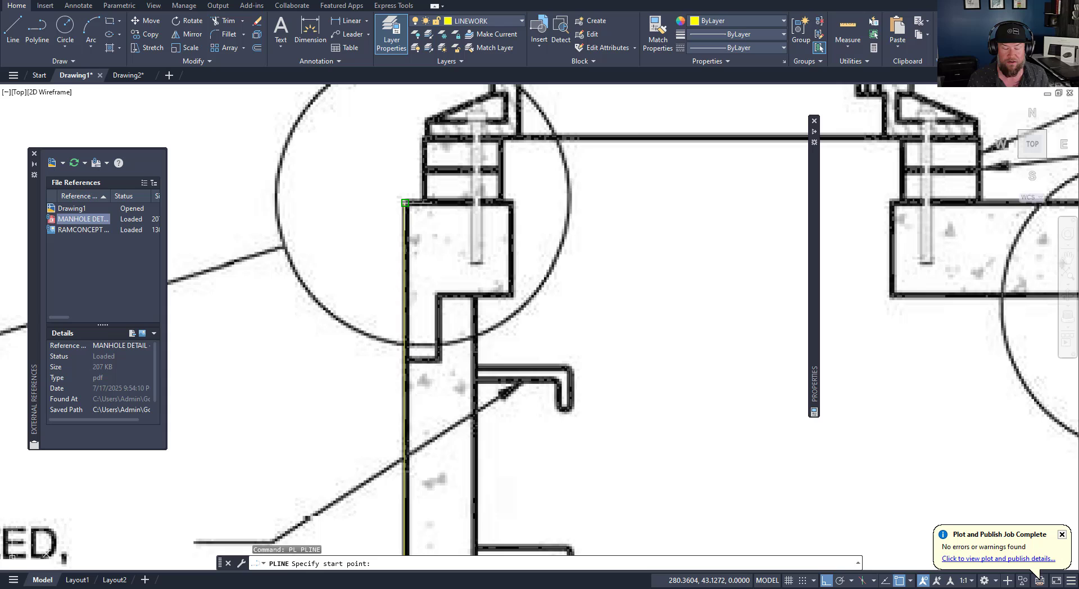
{"action": "key", "text": "F3"}
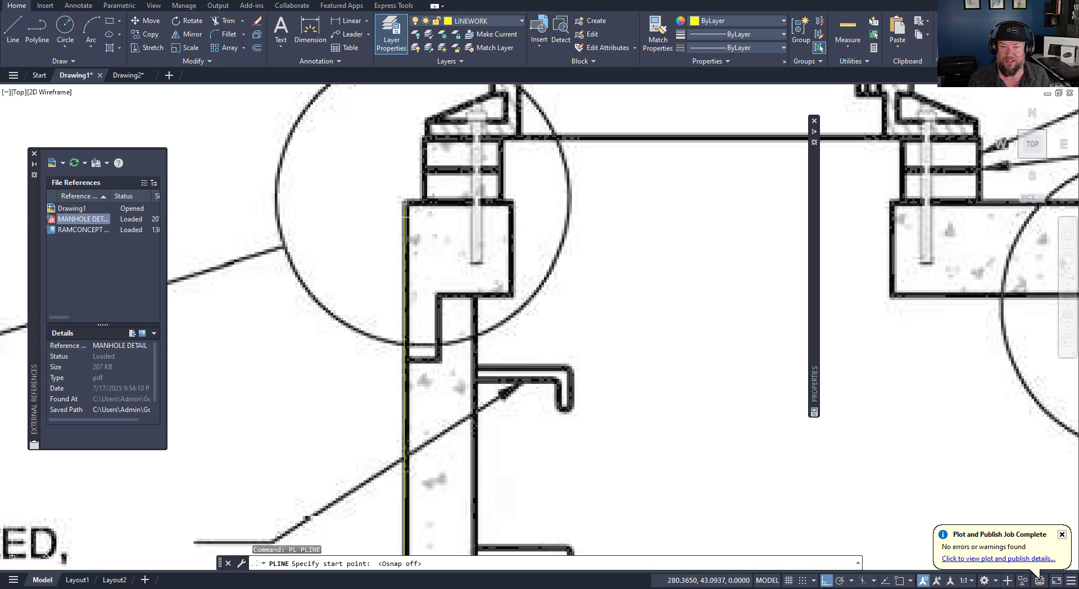
{"action": "scroll", "coordinate": [497, 242], "scroll_direction": "down", "scroll_amount": 10}
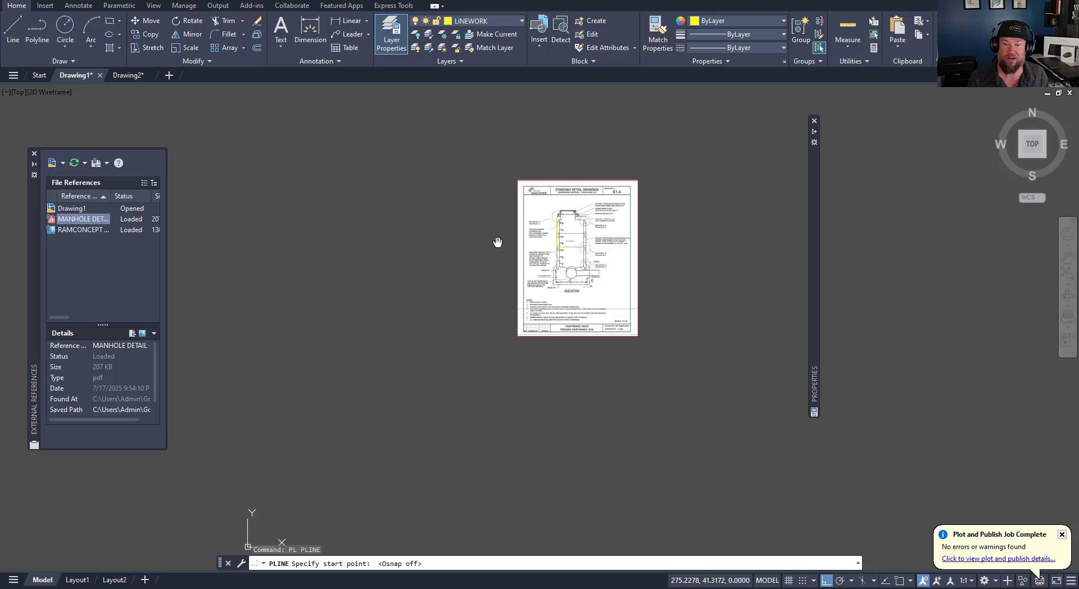
{"action": "scroll", "coordinate": [388, 236], "scroll_direction": "down", "scroll_amount": 3}
{"action": "middle_click_drag", "start_coordinate": [340, 234], "coordinate": [363, 231]}
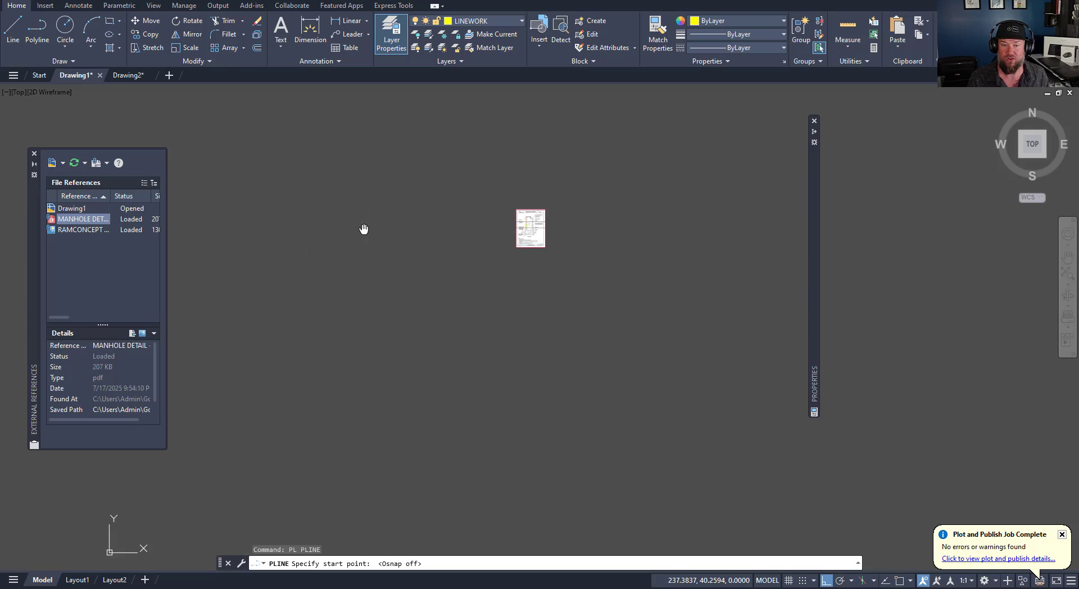
{"action": "key", "text": "Escape"}
Step: Start a polyline on the pickup image at the rear side window's front edge and turn ortho mode off
{"action": "scroll", "coordinate": [306, 232], "scroll_direction": "down", "scroll_amount": 5}
{"action": "scroll", "coordinate": [305, 233], "scroll_direction": "up", "scroll_amount": 8}
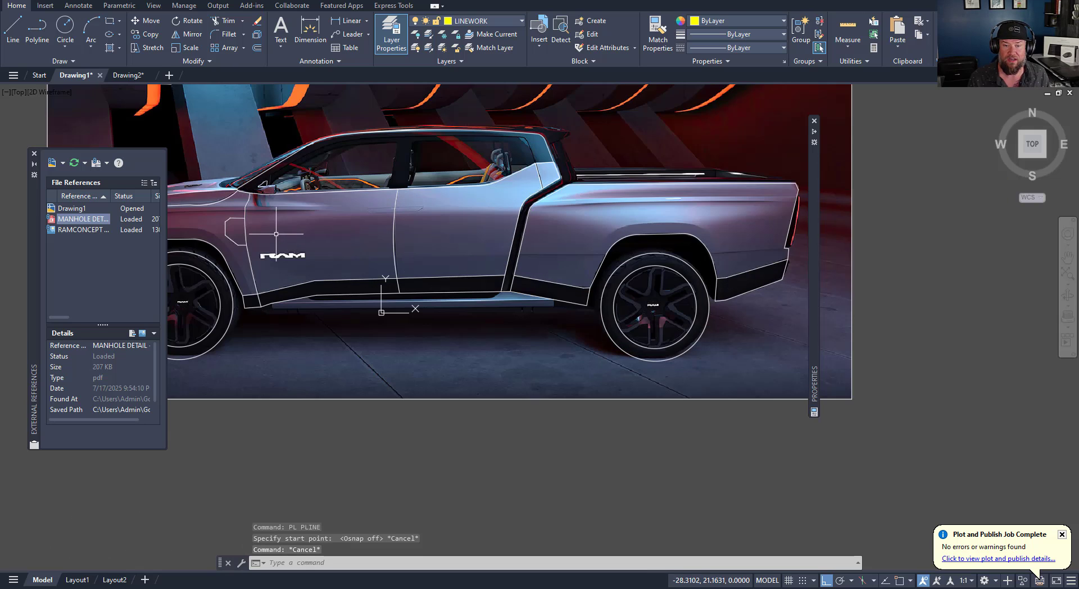
{"action": "key", "text": "Escape"}
{"action": "key", "text": "Escape"}
{"action": "middle_click_drag", "start_coordinate": [293, 273], "coordinate": [382, 270]}
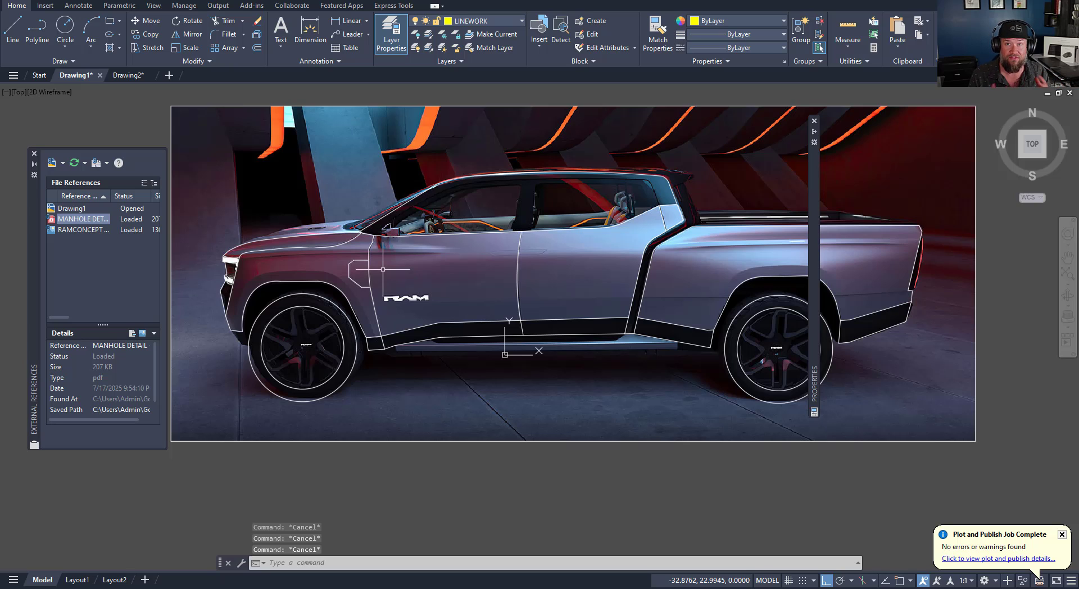
{"action": "middle_click_drag", "start_coordinate": [530, 253], "coordinate": [456, 268]}
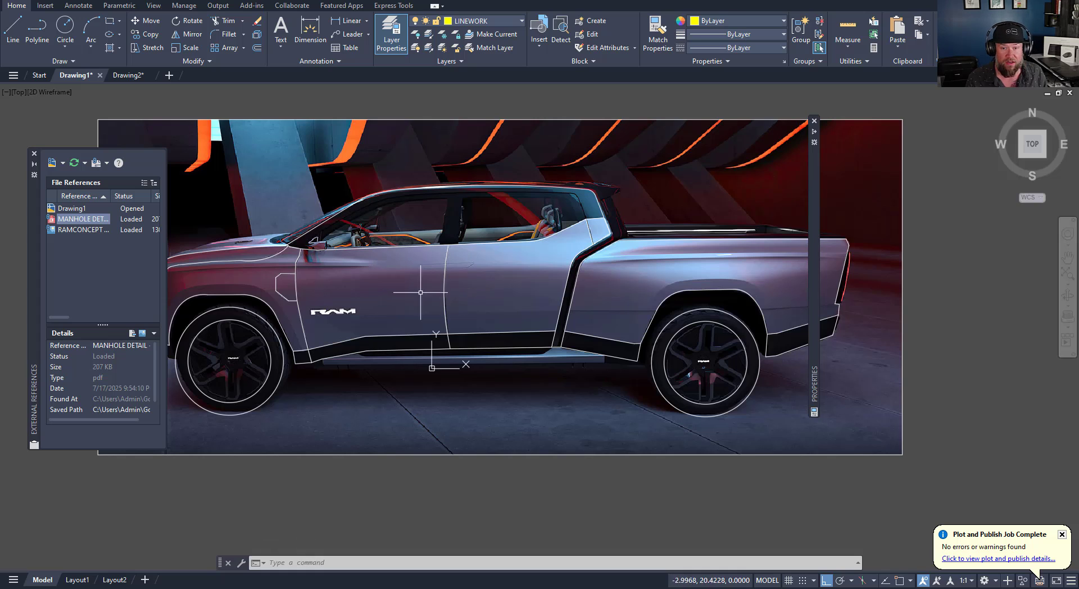
{"action": "scroll", "coordinate": [507, 246], "scroll_direction": "up", "scroll_amount": 2}
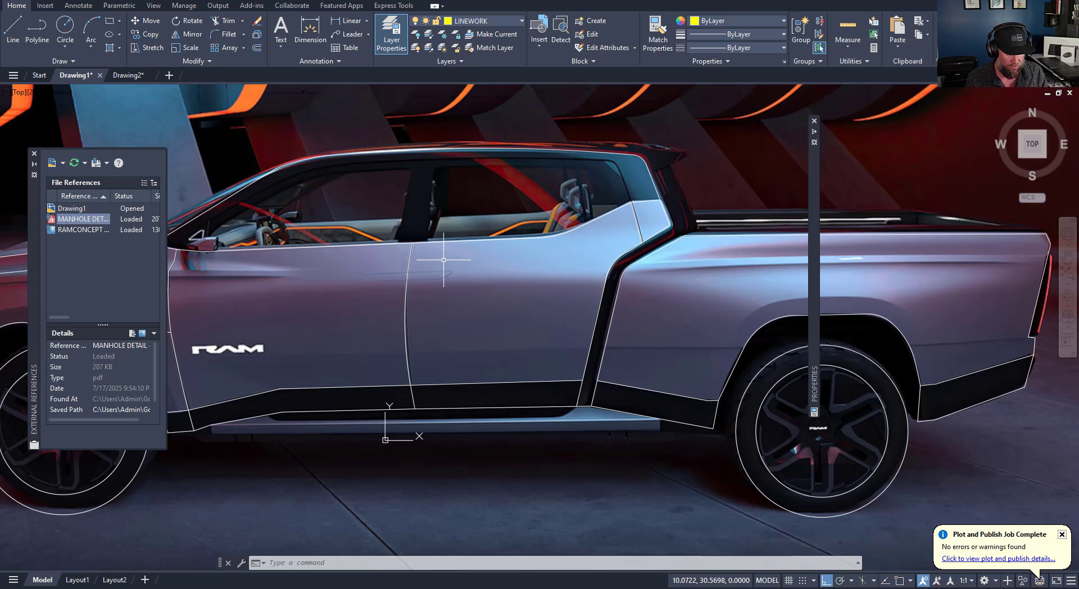
{"action": "type", "text": "pl"}
{"action": "key", "text": "Return"}
{"action": "scroll", "coordinate": [435, 247], "scroll_direction": "up", "scroll_amount": 2}
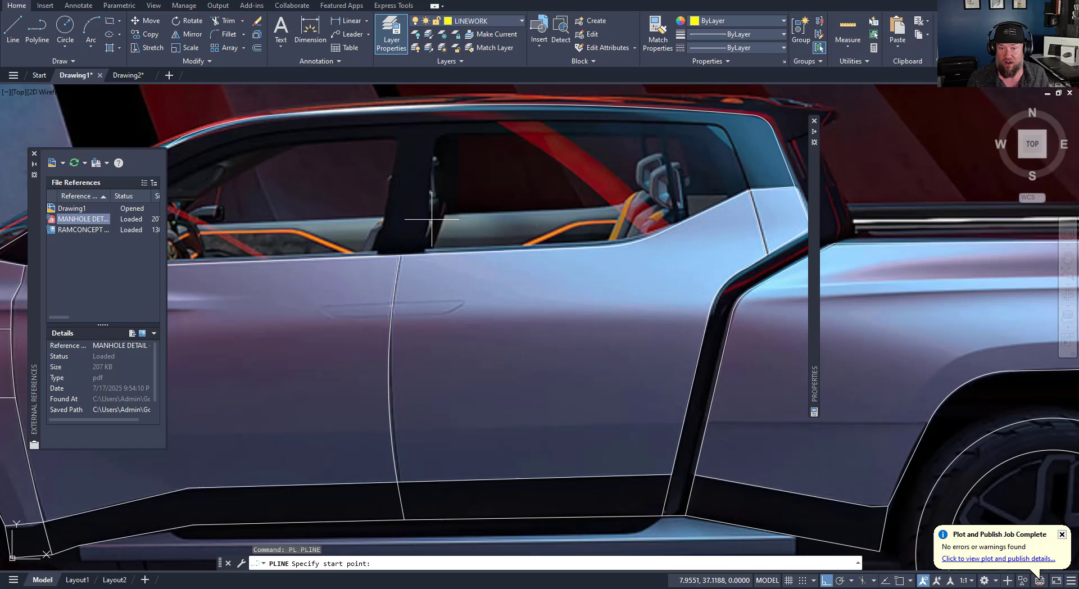
{"action": "left_click", "coordinate": [430, 199]}
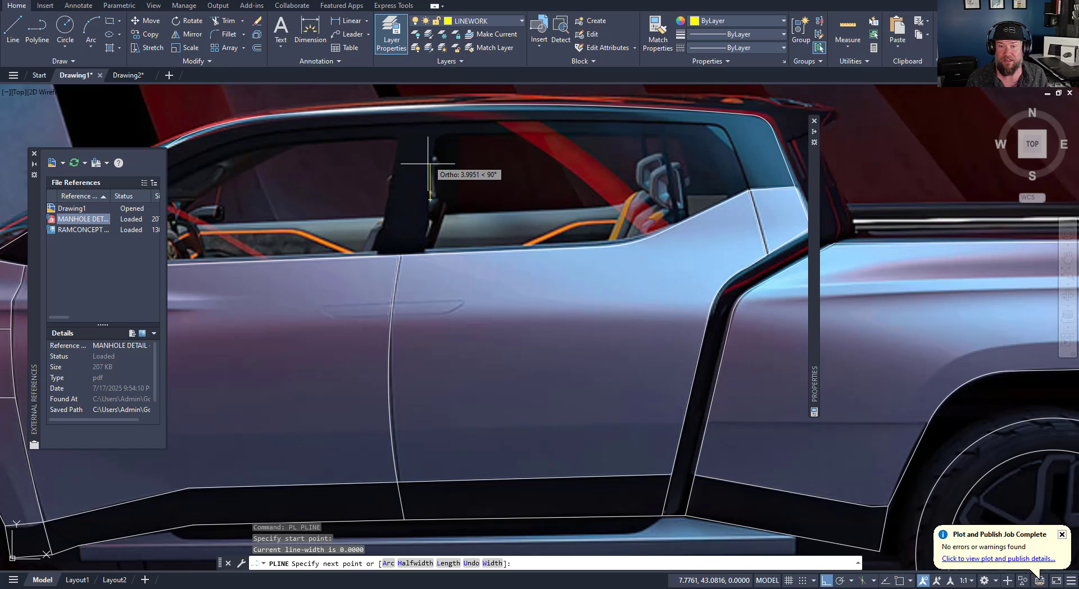
{"action": "key", "text": "F8"}
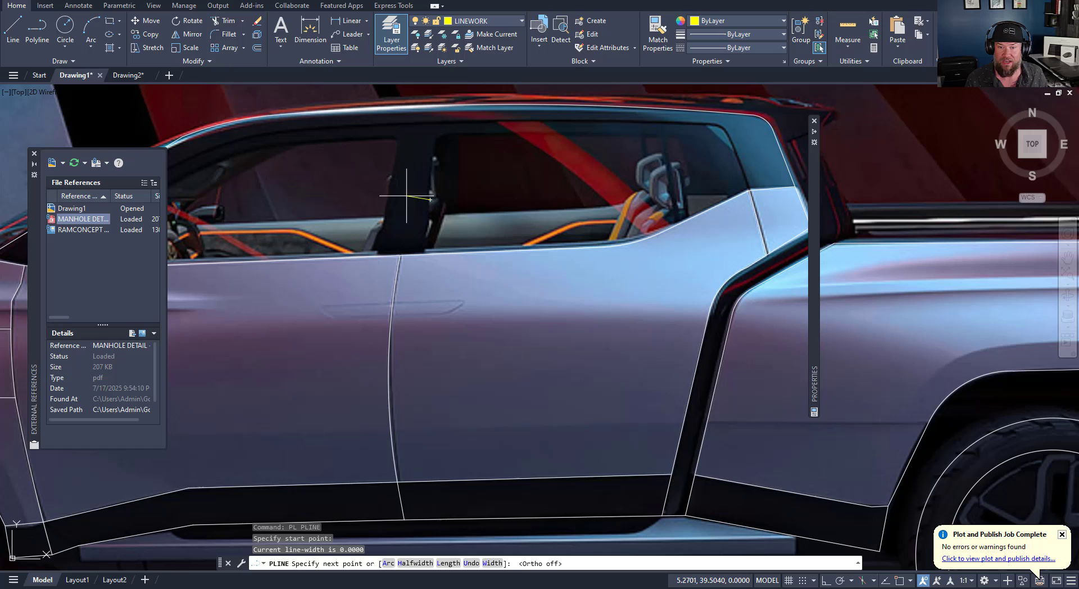
Step: Trace the rear side window with the polyline up its front edge, along its top and around the upper rear corner
{"action": "scroll", "coordinate": [455, 147], "scroll_direction": "up", "scroll_amount": 2}
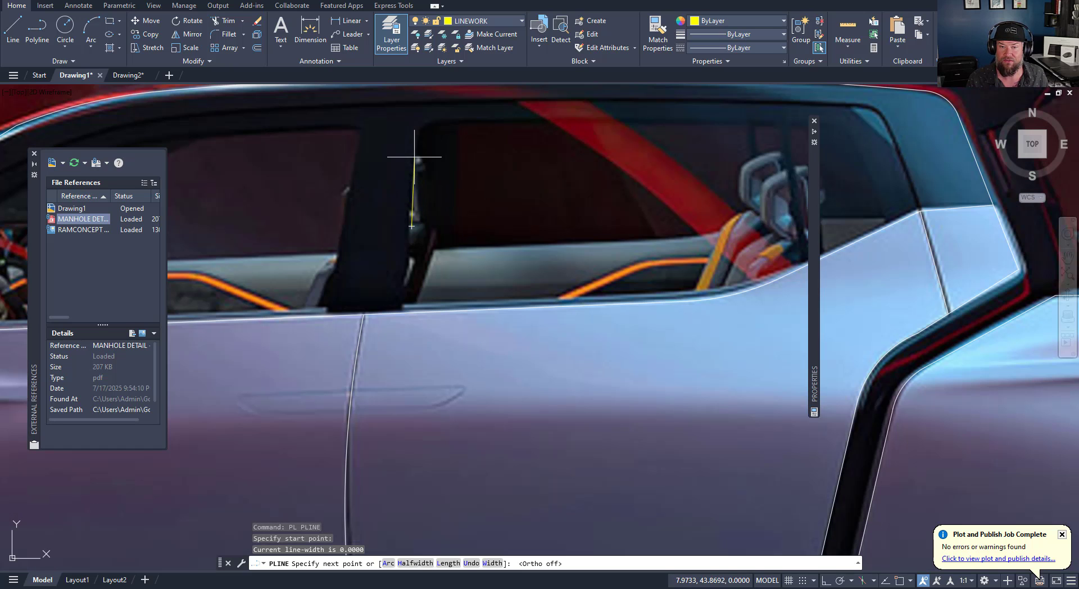
{"action": "left_click", "coordinate": [419, 144]}
{"action": "left_click", "coordinate": [421, 127]}
{"action": "left_click", "coordinate": [441, 119]}
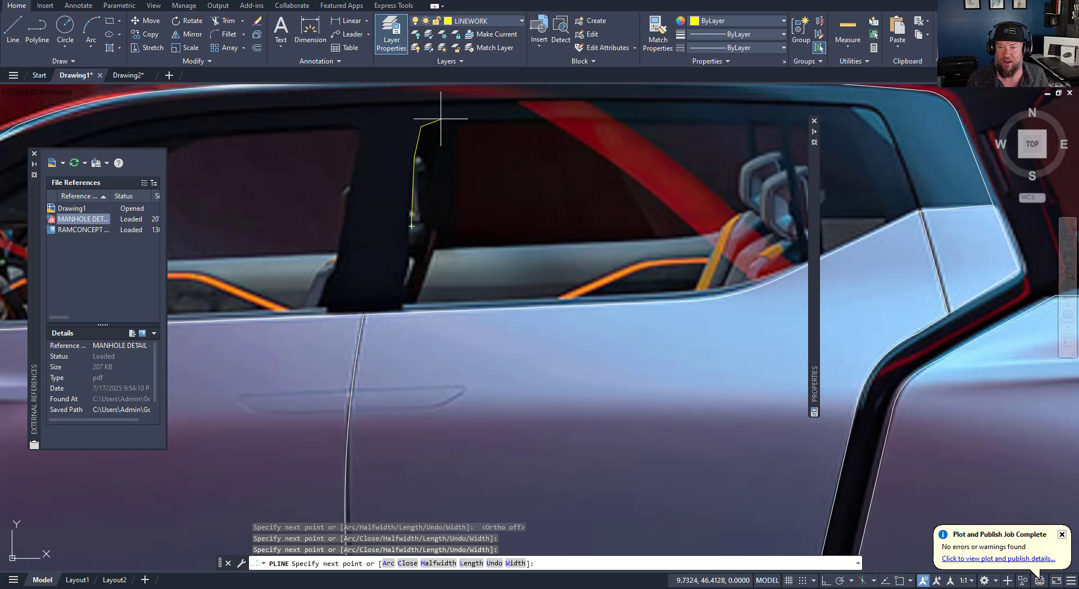
{"action": "left_click", "coordinate": [749, 120]}
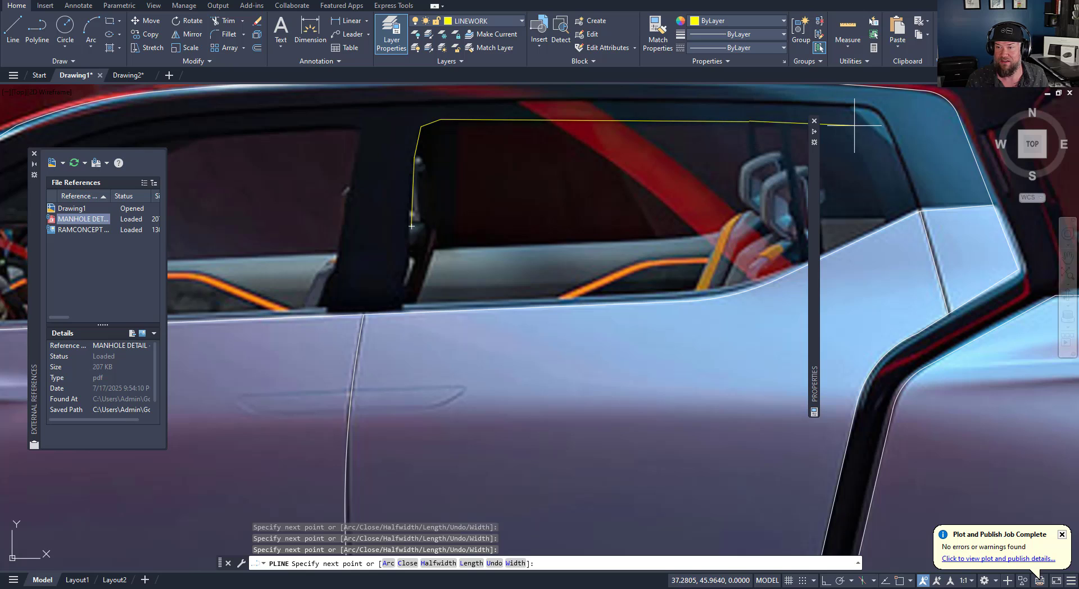
{"action": "left_click", "coordinate": [836, 122]}
{"action": "left_click", "coordinate": [861, 150]}
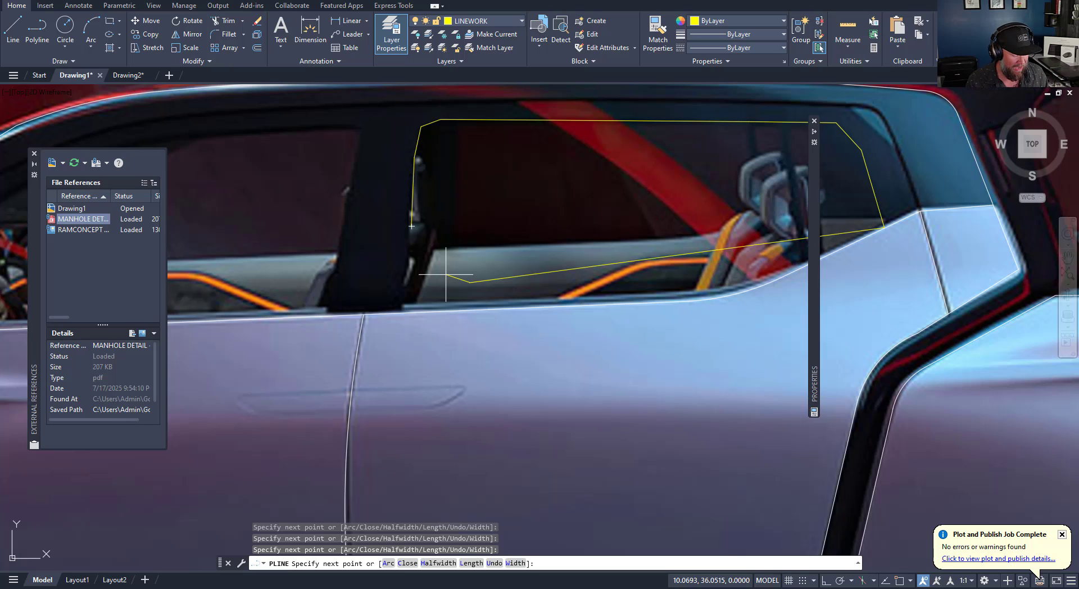
Step: Turn object snap on, bring the polyline back to its start point and extend it across the pillar to the front window
{"action": "key", "text": "F3"}
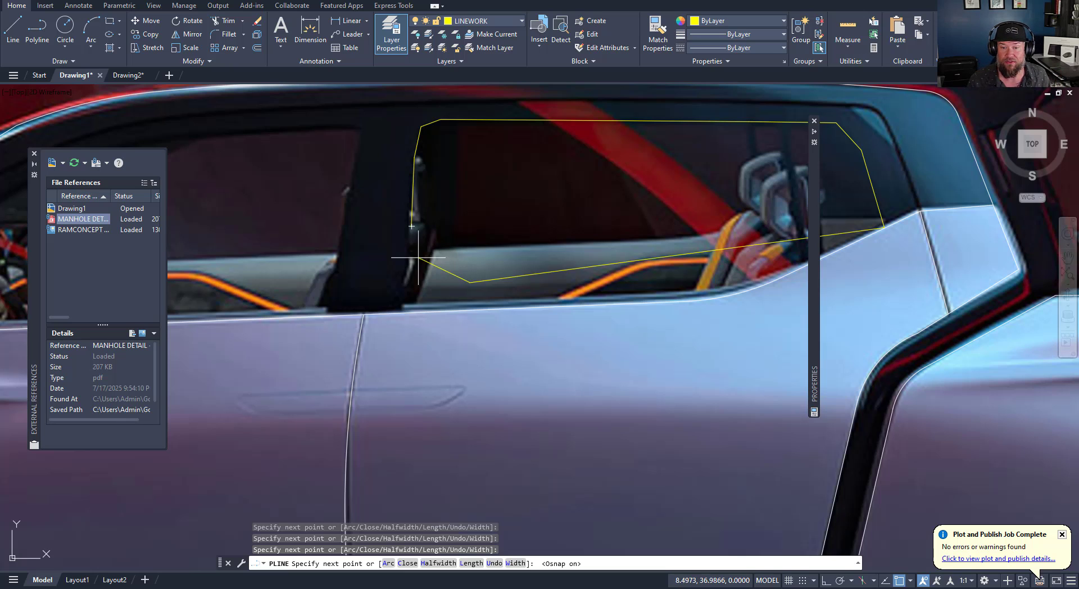
{"action": "left_click", "coordinate": [412, 226]}
{"action": "left_click", "coordinate": [341, 228]}
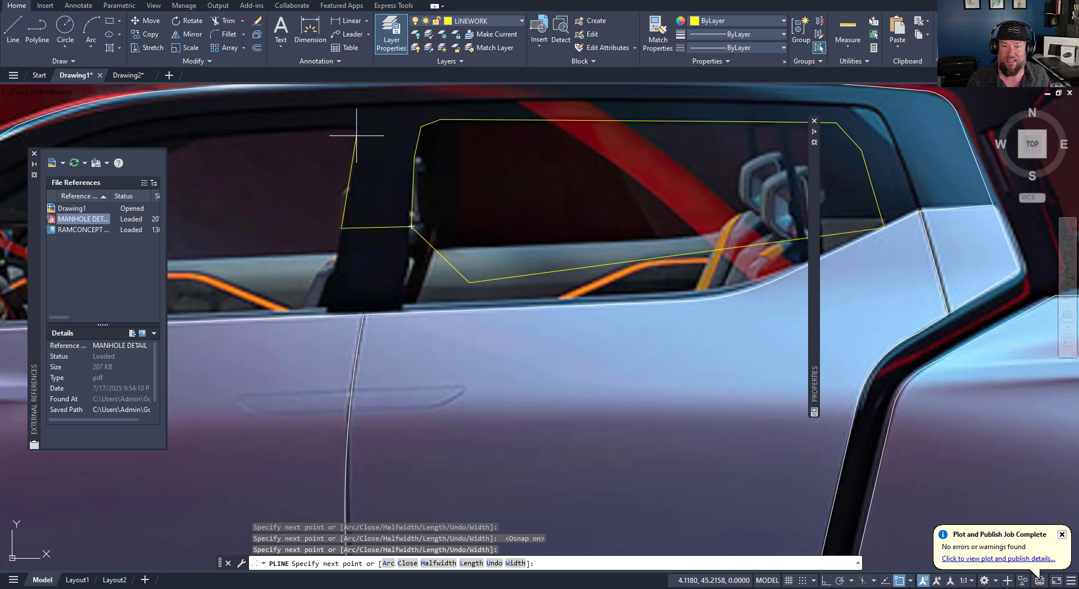
Step: Add a short segment up the front side window's rear edge while switching object snap off and on, and end the polyline
{"action": "key", "text": "F3"}
{"action": "middle_click_drag", "start_coordinate": [349, 169], "coordinate": [523, 168]}
{"action": "key", "text": "F3"}
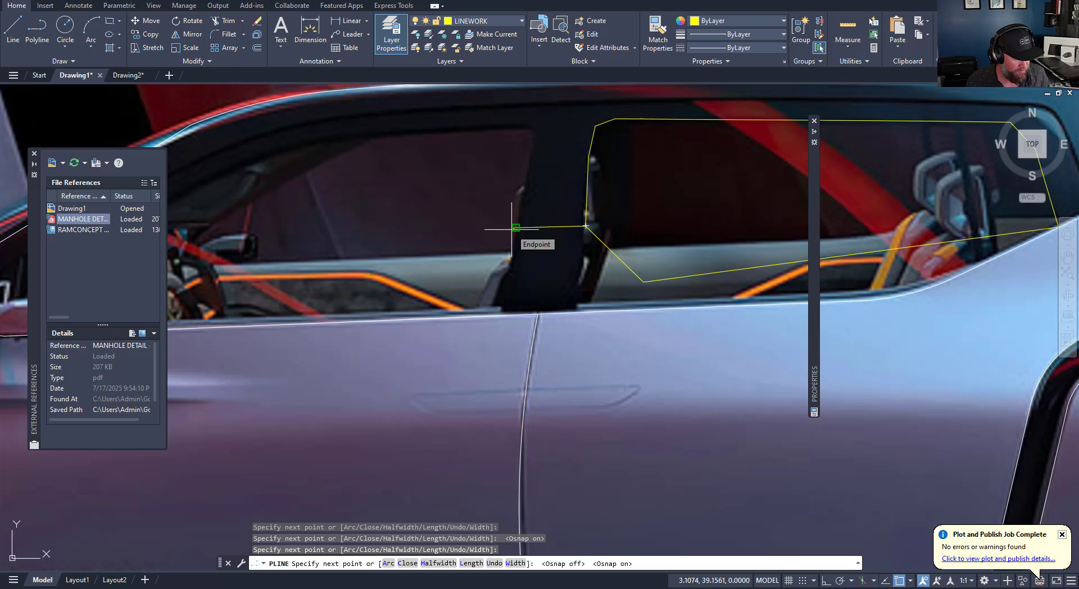
{"action": "left_click", "coordinate": [515, 228]}
{"action": "key", "text": "F3"}
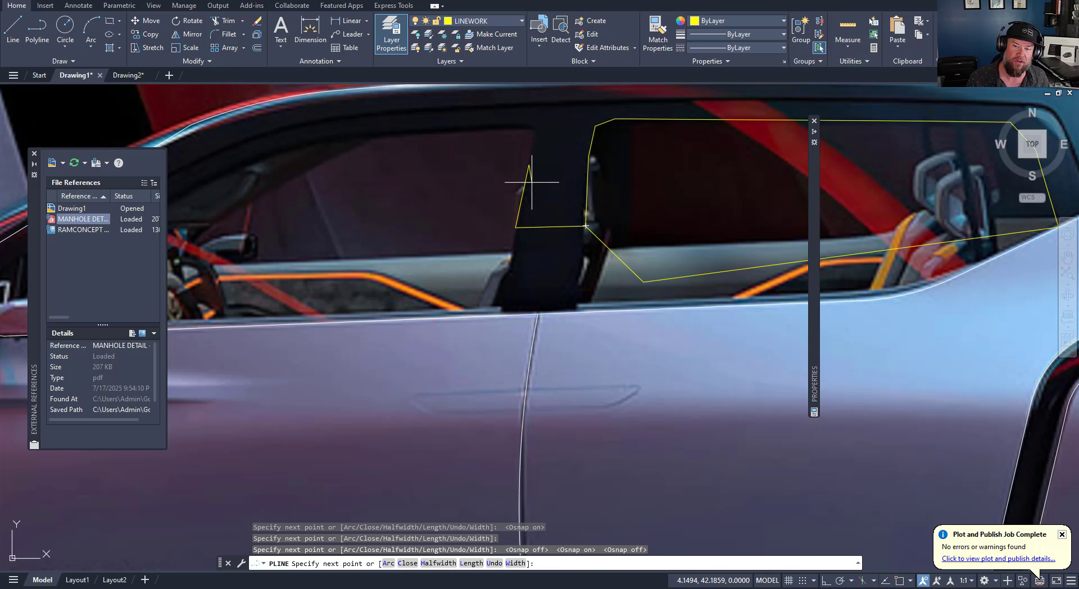
{"action": "key", "text": "F3"}
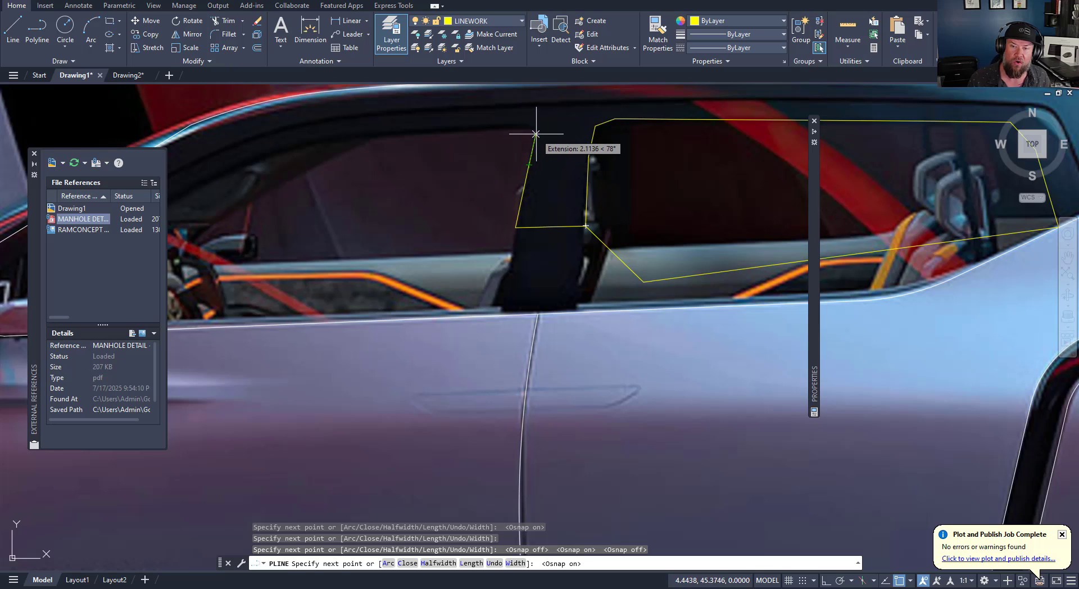
{"action": "left_click", "coordinate": [528, 165]}
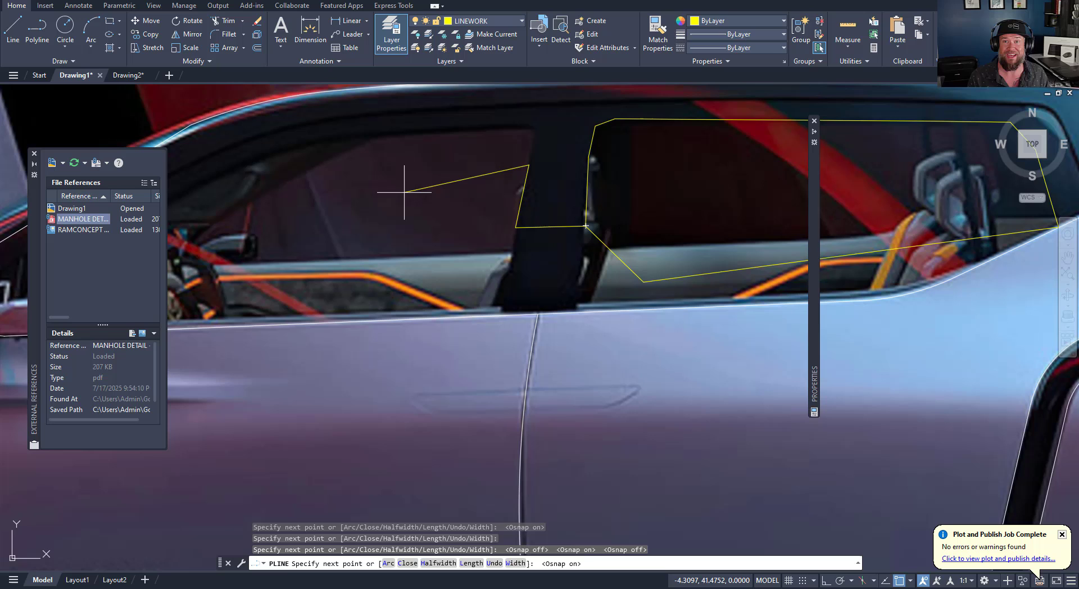
{"action": "key", "text": "Escape"}
Step: Draw a single straight polyline segment from the front side window across the pillar into the rear side window
{"action": "scroll", "coordinate": [396, 313], "scroll_direction": "down", "scroll_amount": 4}
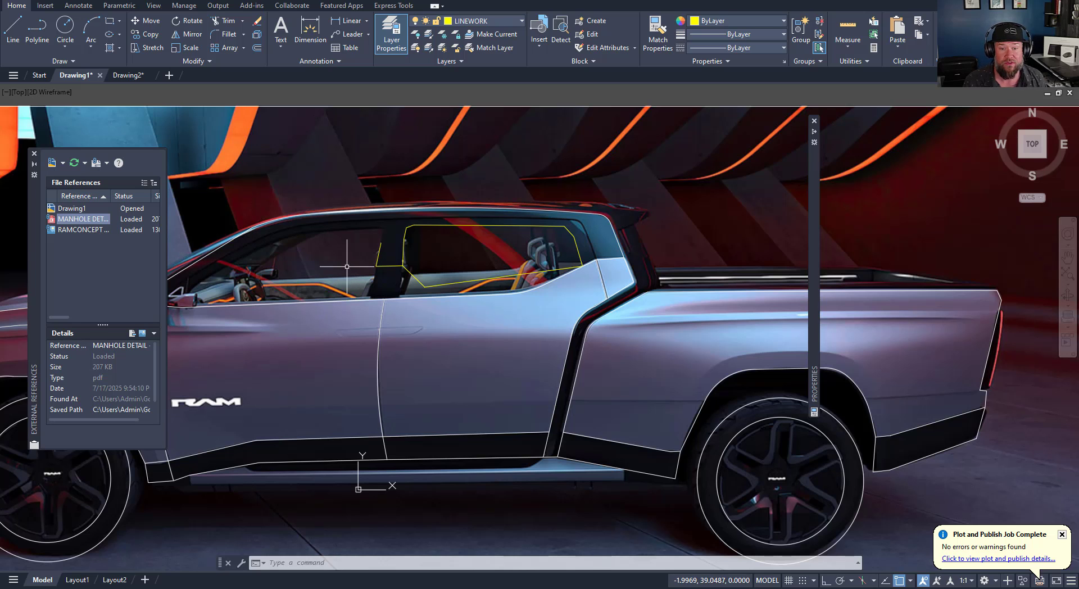
{"action": "scroll", "coordinate": [347, 267], "scroll_direction": "up", "scroll_amount": 4}
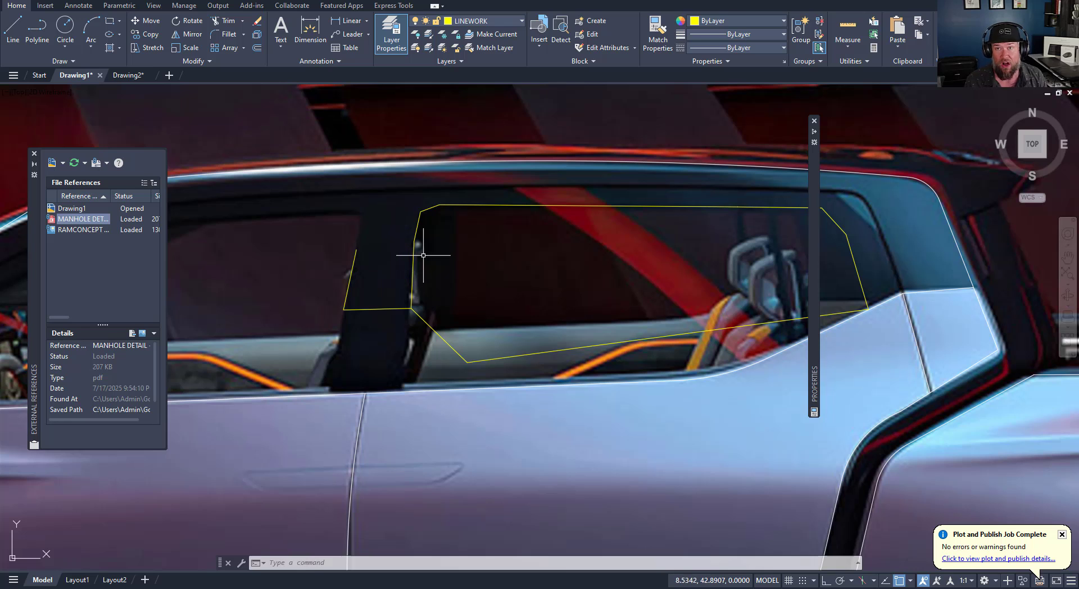
{"action": "scroll", "coordinate": [439, 283], "scroll_direction": "down", "scroll_amount": 2}
{"action": "scroll", "coordinate": [458, 284], "scroll_direction": "up", "scroll_amount": 5}
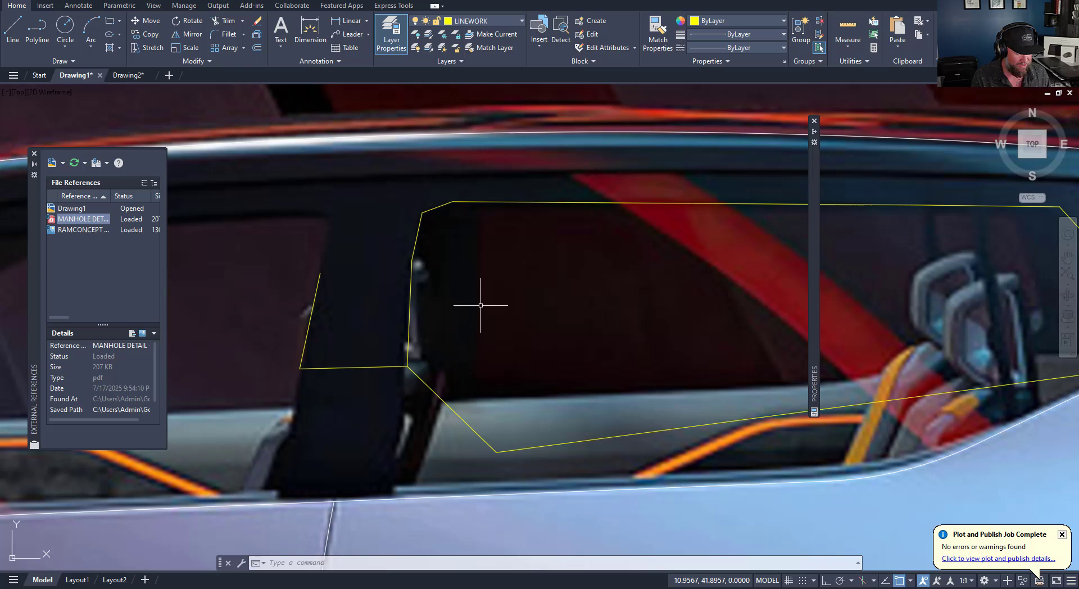
{"action": "type", "text": "pl"}
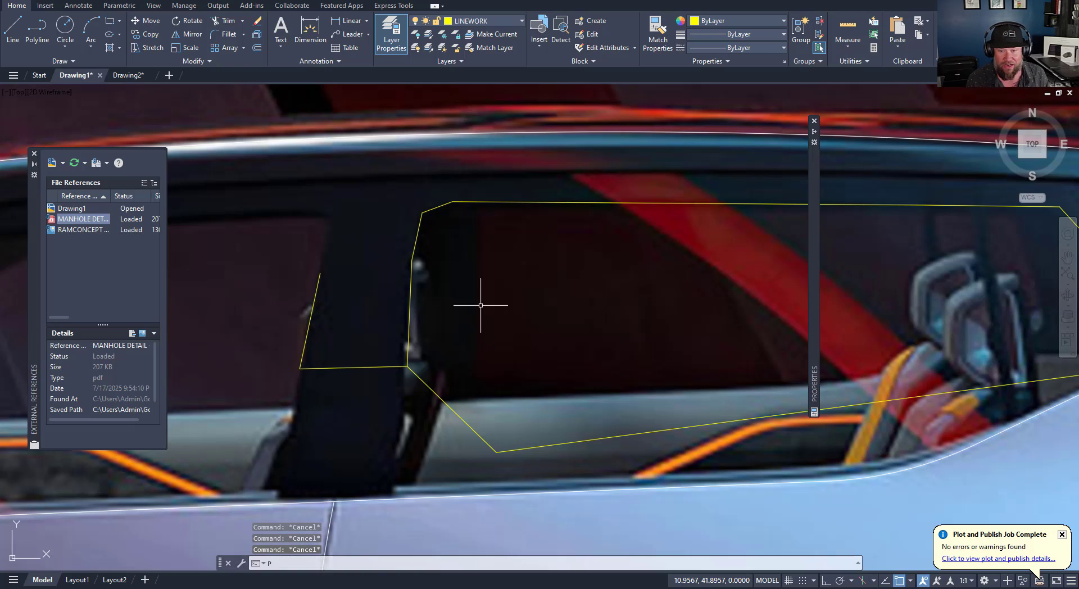
{"action": "key", "text": "Return"}
{"action": "left_click", "coordinate": [282, 248]}
{"action": "left_click", "coordinate": [517, 274]}
{"action": "key", "text": "Escape"}
{"action": "key", "text": "Escape"}
{"action": "key", "text": "Escape"}
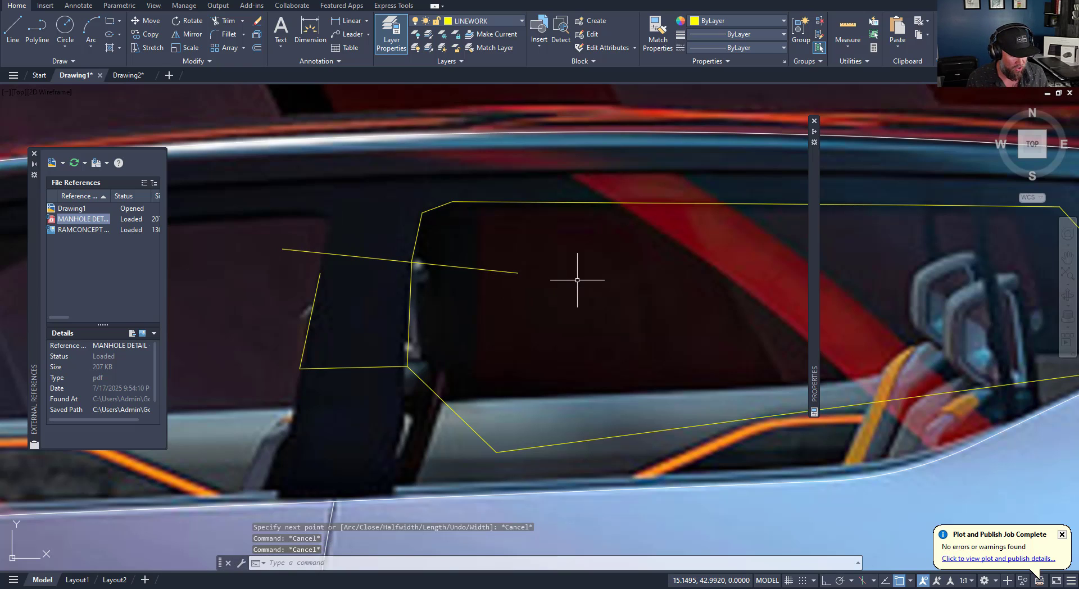
Step: Trim the rear window's front edge below the crossing line and the crossing line's overhang inside the rear window
{"action": "type", "text": "tr"}
{"action": "key", "text": "Return"}
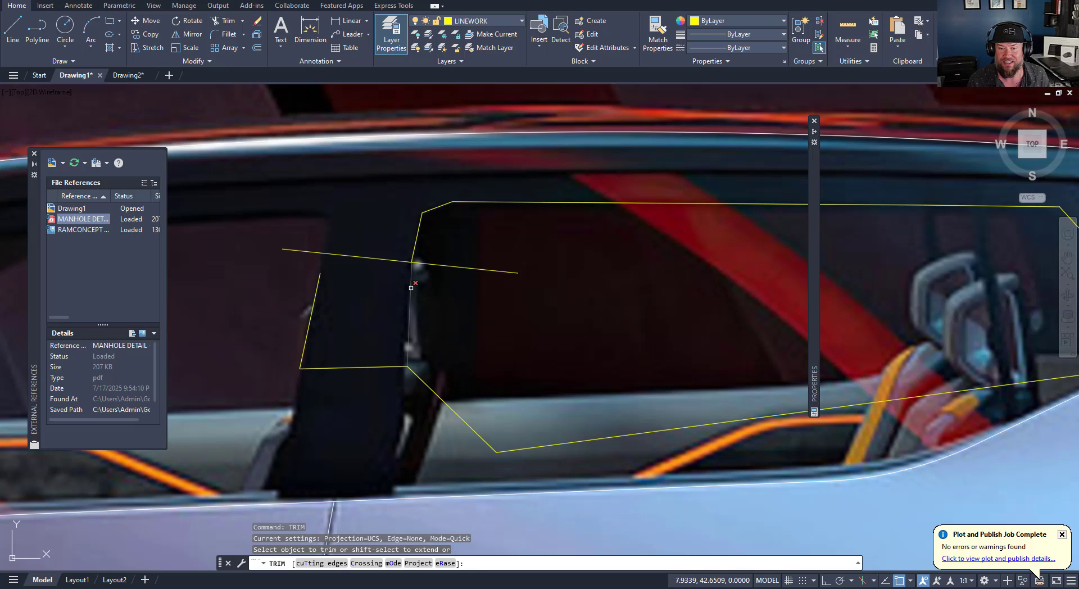
{"action": "left_click", "coordinate": [410, 287]}
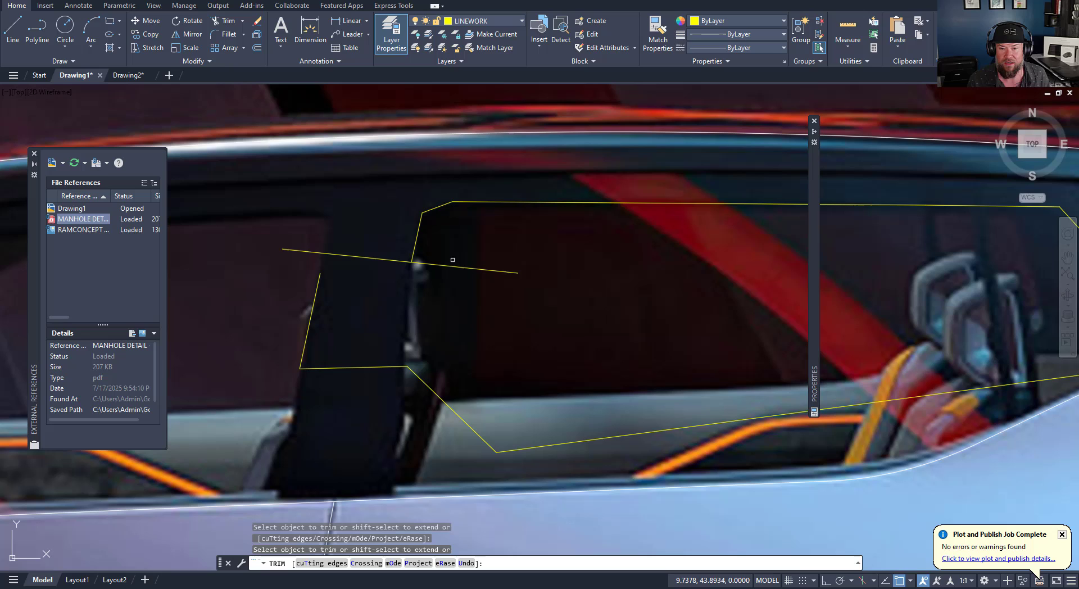
{"action": "left_click", "coordinate": [451, 267]}
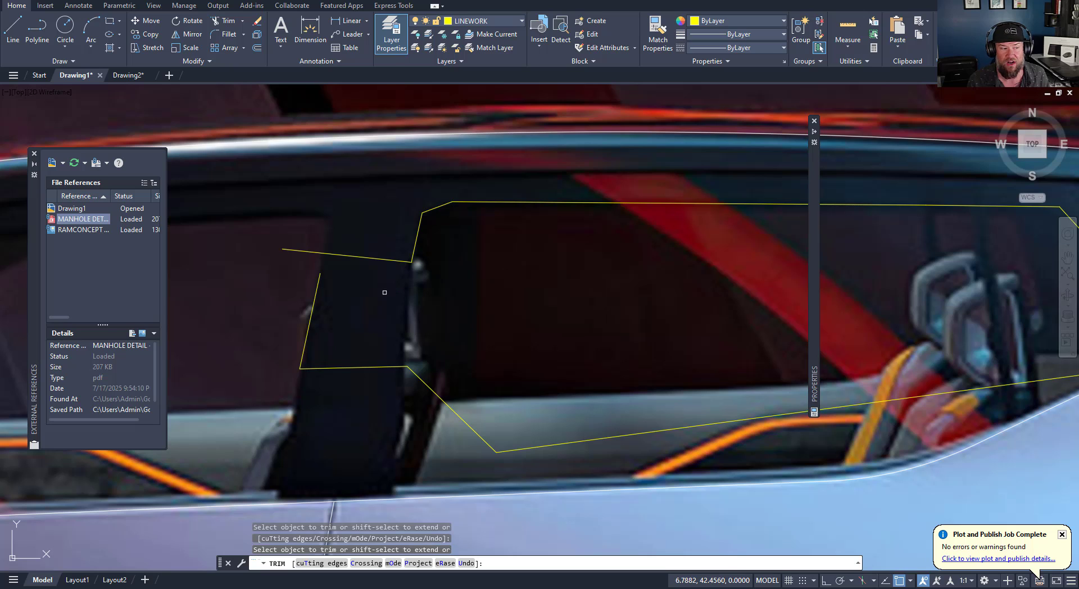
{"action": "key", "text": "Escape"}
{"action": "key", "text": "Escape"}
{"action": "key", "text": "Escape"}
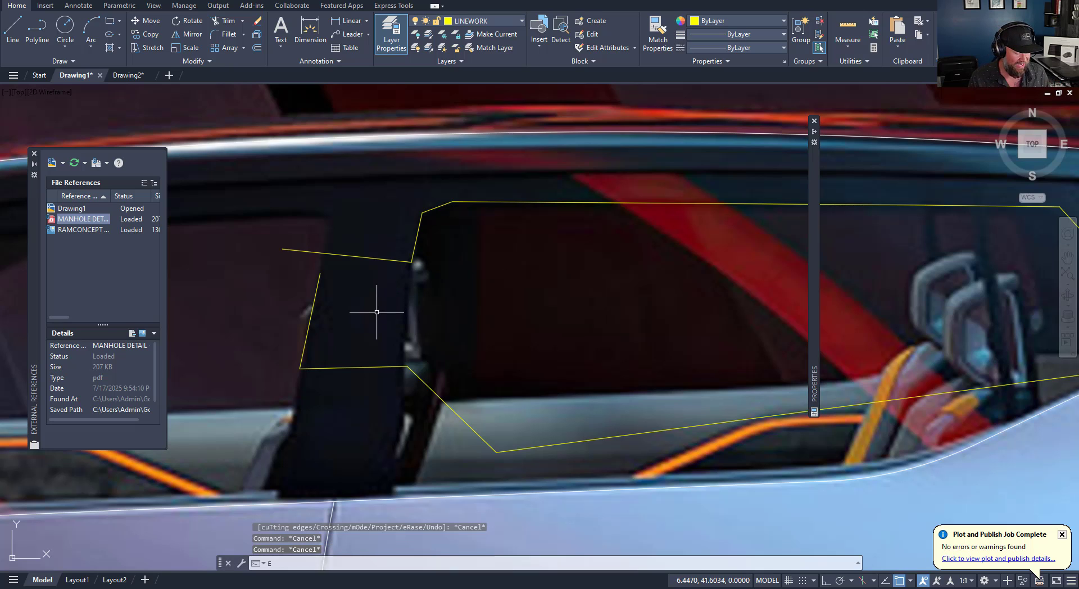
Step: Extend the front window's rear edge up to the crossing line, and the crossing line forward to the windshield outline
{"action": "type", "text": "EXTEND"}
{"action": "key", "text": "Return"}
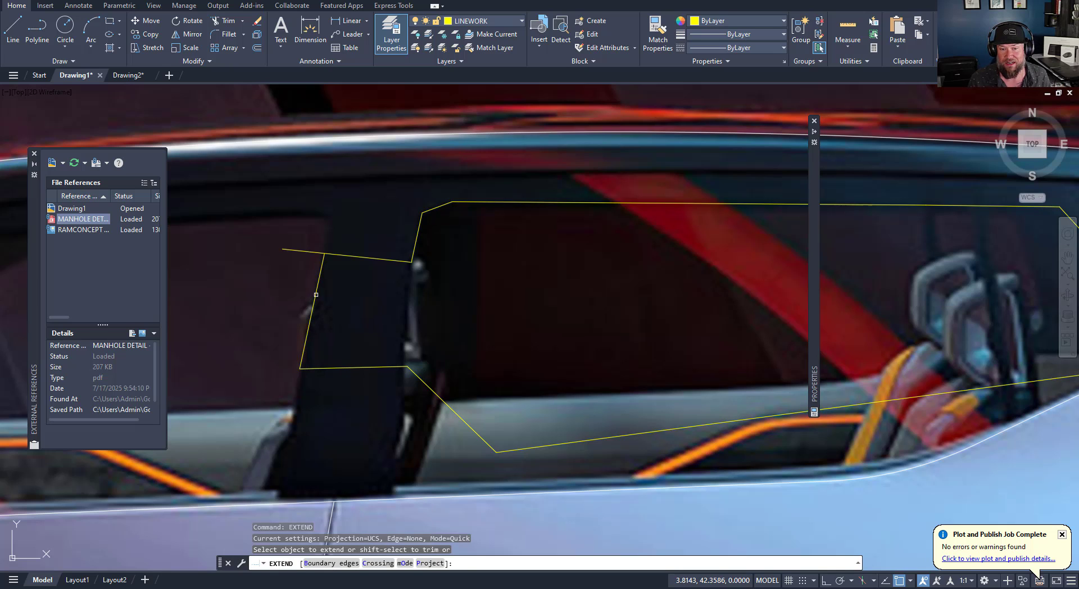
{"action": "left_click", "coordinate": [301, 251]}
{"action": "scroll", "coordinate": [301, 250], "scroll_direction": "down", "scroll_amount": 6}
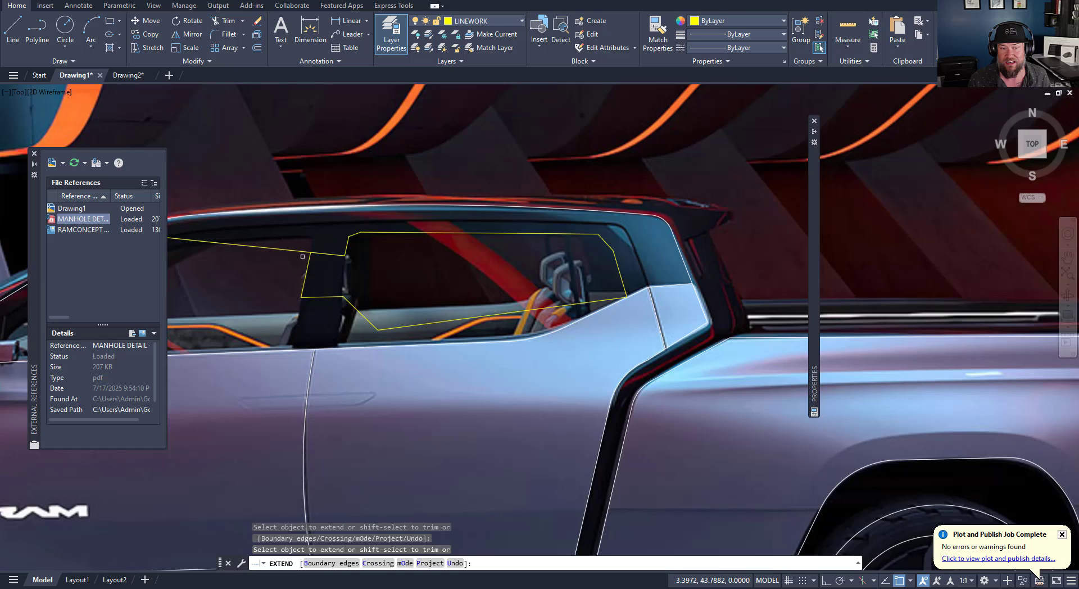
{"action": "scroll", "coordinate": [433, 260], "scroll_direction": "up", "scroll_amount": 5}
{"action": "key", "text": "Escape"}
{"action": "key", "text": "Escape"}
{"action": "middle_click_drag", "start_coordinate": [368, 276], "coordinate": [332, 313]}
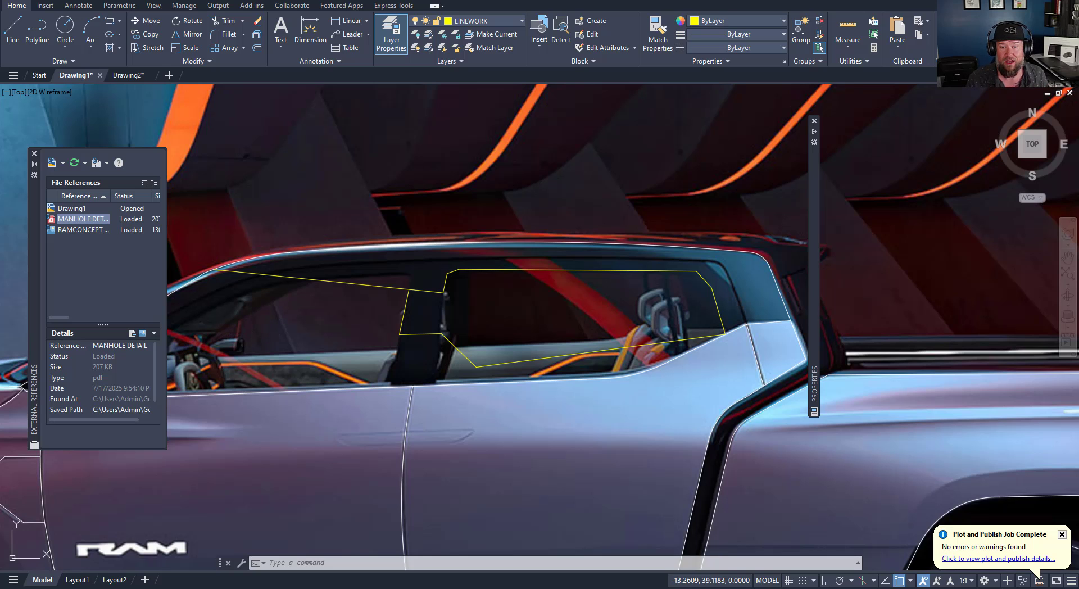
Step: Examine the trimmed and extended window linework on the pickup and the traced manhole detail
{"action": "middle_click_drag", "start_coordinate": [467, 324], "coordinate": [457, 312]}
{"action": "key", "text": "Escape"}
{"action": "key", "text": "Escape"}
{"action": "key", "text": "Escape"}
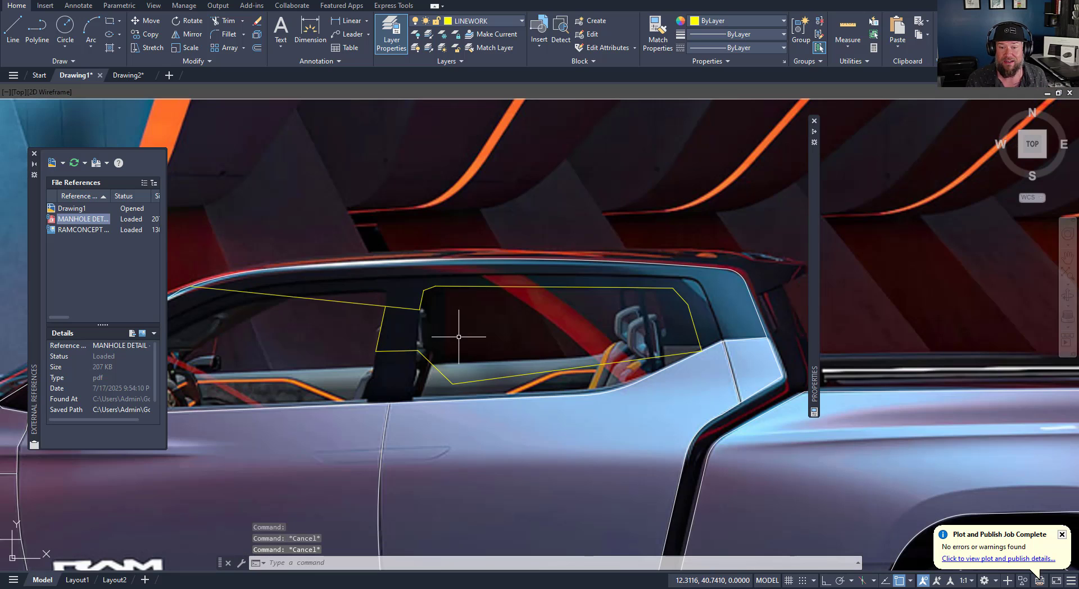
{"action": "scroll", "coordinate": [473, 322], "scroll_direction": "down", "scroll_amount": 10}
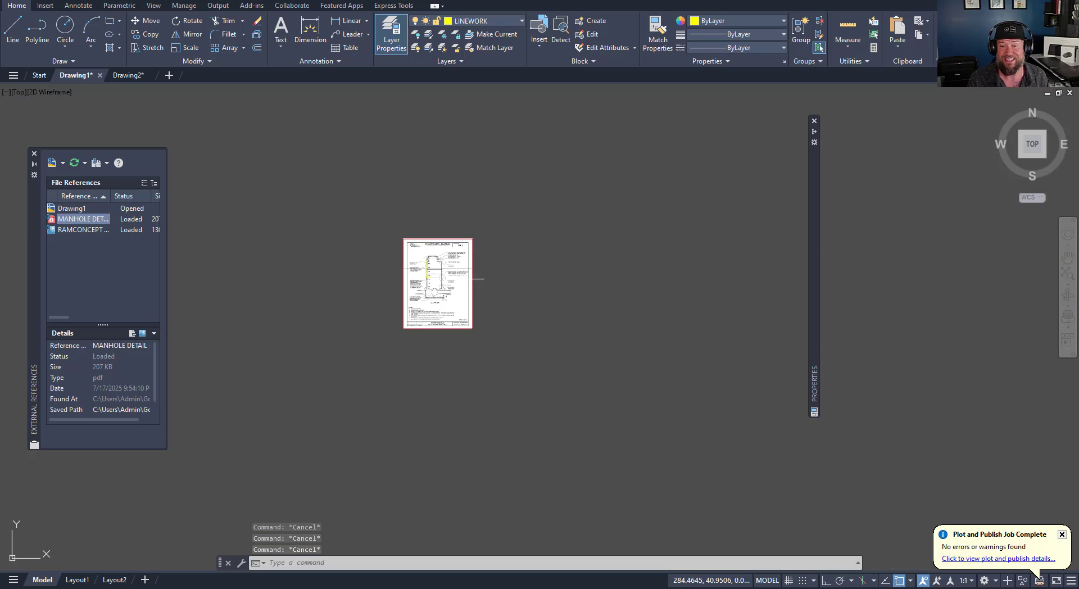
{"action": "scroll", "coordinate": [474, 272], "scroll_direction": "up", "scroll_amount": 10}
{"action": "scroll", "coordinate": [344, 231], "scroll_direction": "up", "scroll_amount": 2}
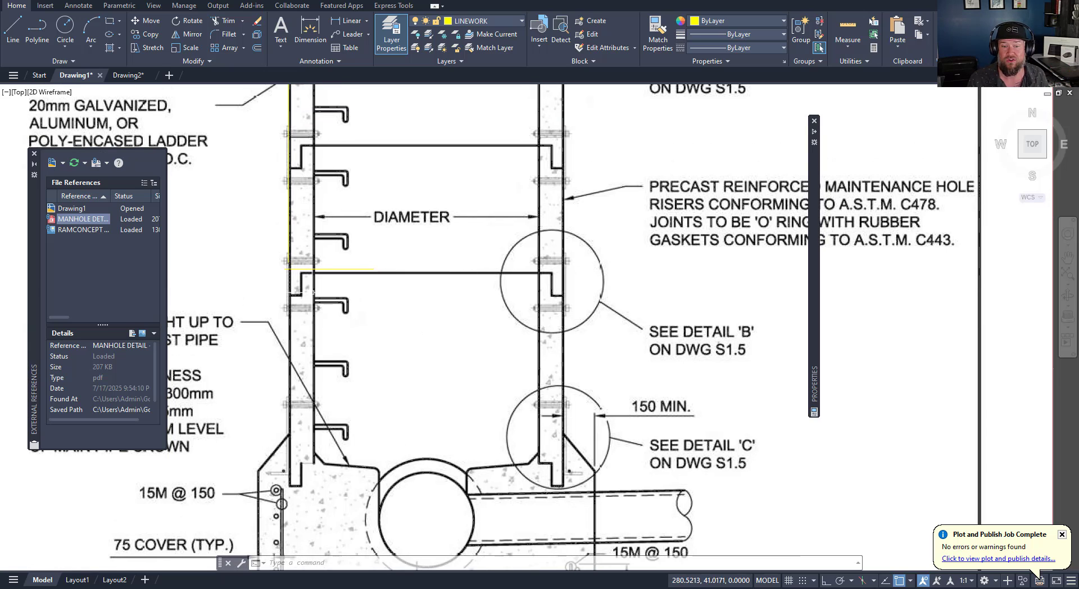
{"action": "scroll", "coordinate": [313, 298], "scroll_direction": "up", "scroll_amount": 2}
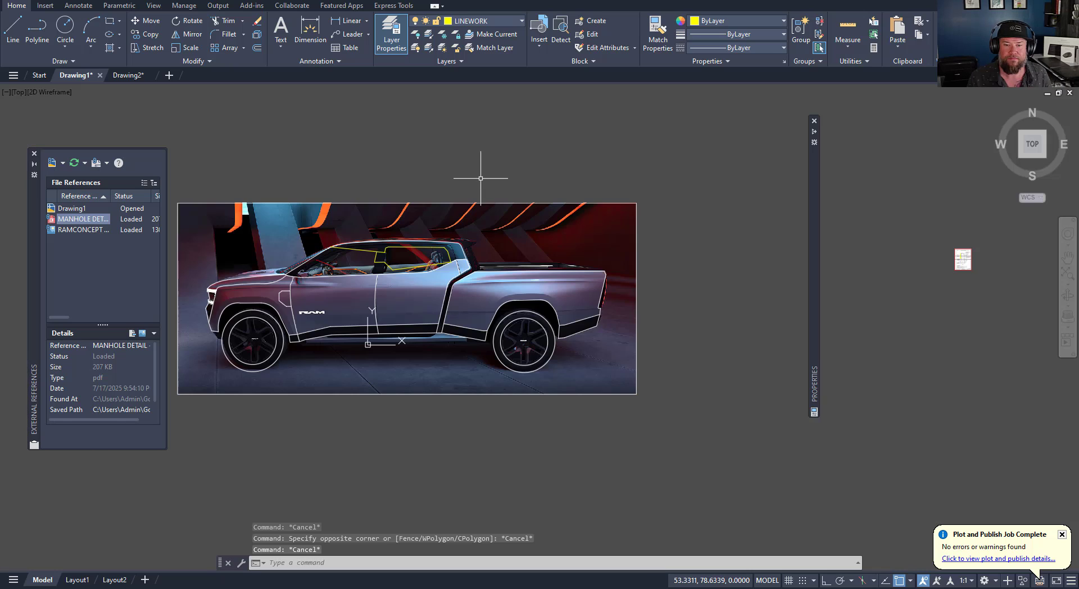
Step: Set the pickup image's fade to 58, brightness to 53 and contrast to 51, and check the linework against it
{"action": "key", "text": "Escape"}
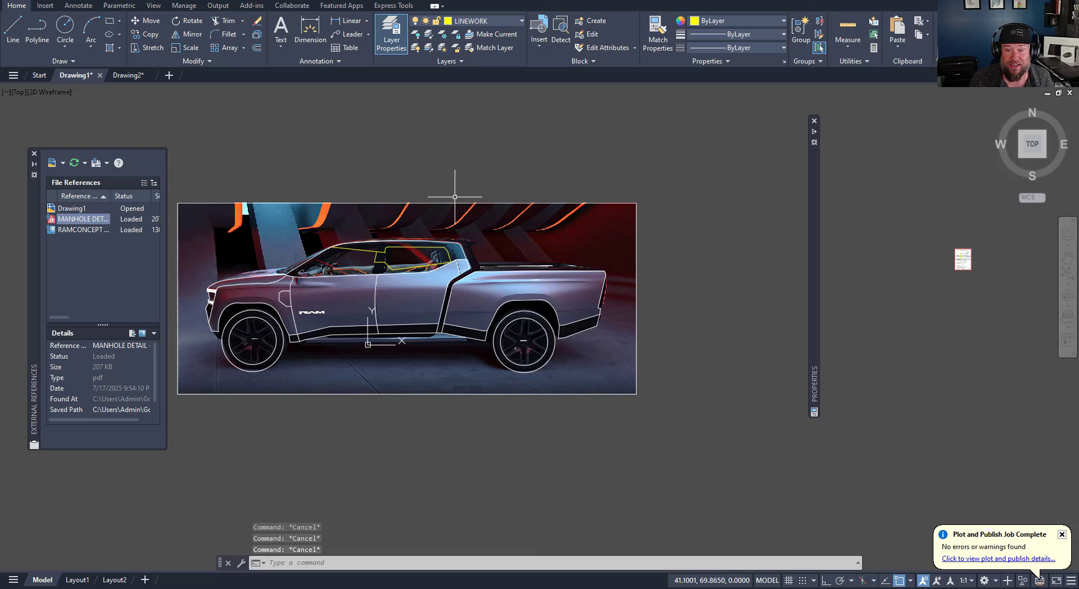
{"action": "left_click", "coordinate": [464, 191]}
{"action": "left_click", "coordinate": [436, 210]}
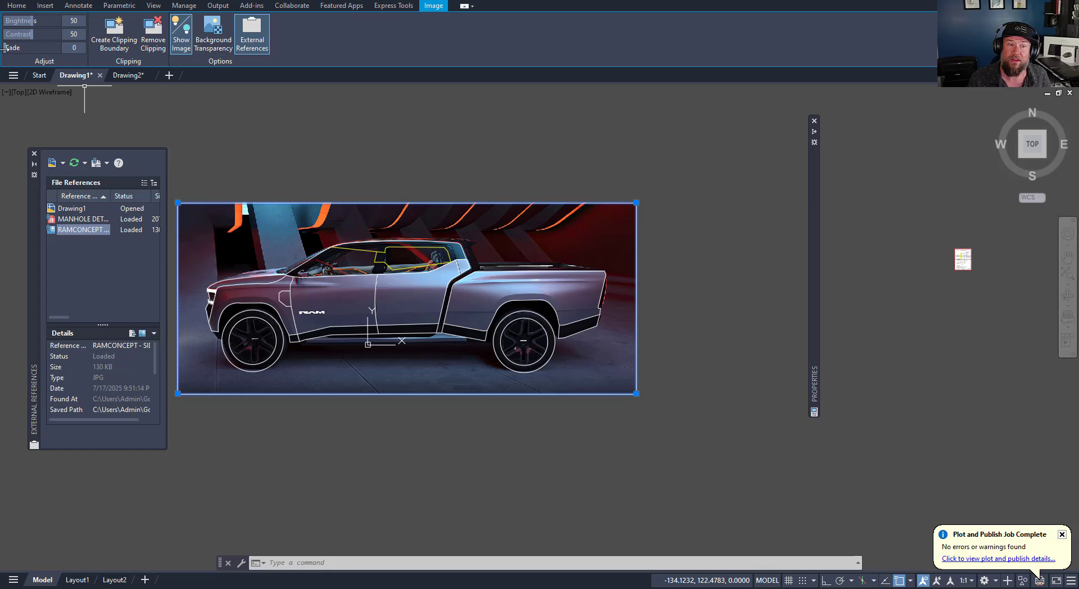
{"action": "mouse_move", "coordinate": [8, 48]}
{"action": "left_mouse_down"}
{"action": "mouse_move", "coordinate": [32, 34]}
{"action": "mouse_move", "coordinate": [14, 21]}
{"action": "mouse_move", "coordinate": [35, 21]}
{"action": "mouse_move", "coordinate": [22, 48]}
{"action": "mouse_move", "coordinate": [49, 47]}
{"action": "left_mouse_up"}
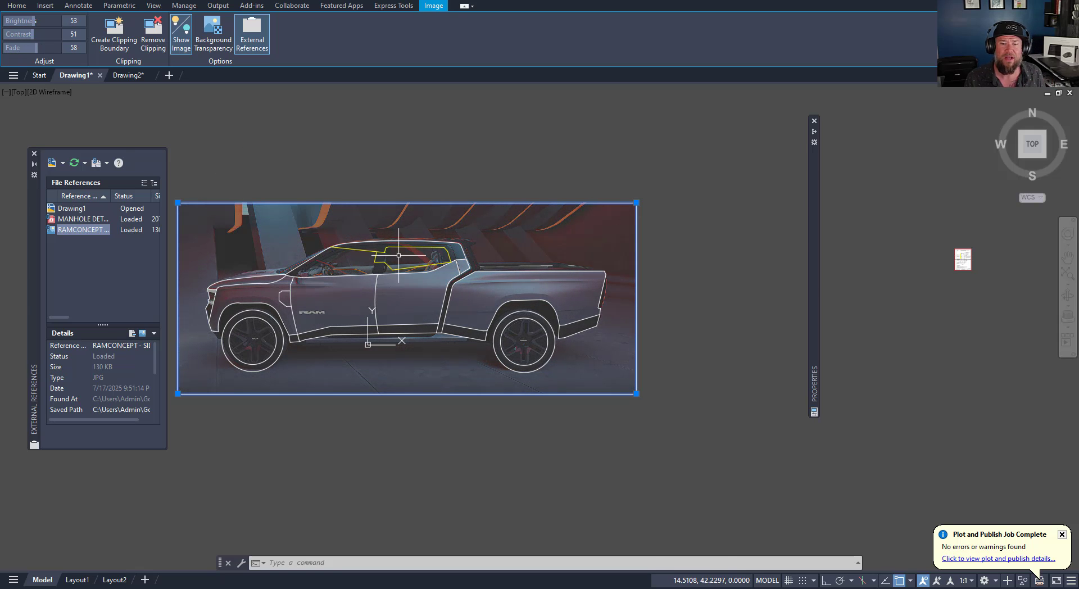
{"action": "scroll", "coordinate": [400, 256], "scroll_direction": "up", "scroll_amount": 4}
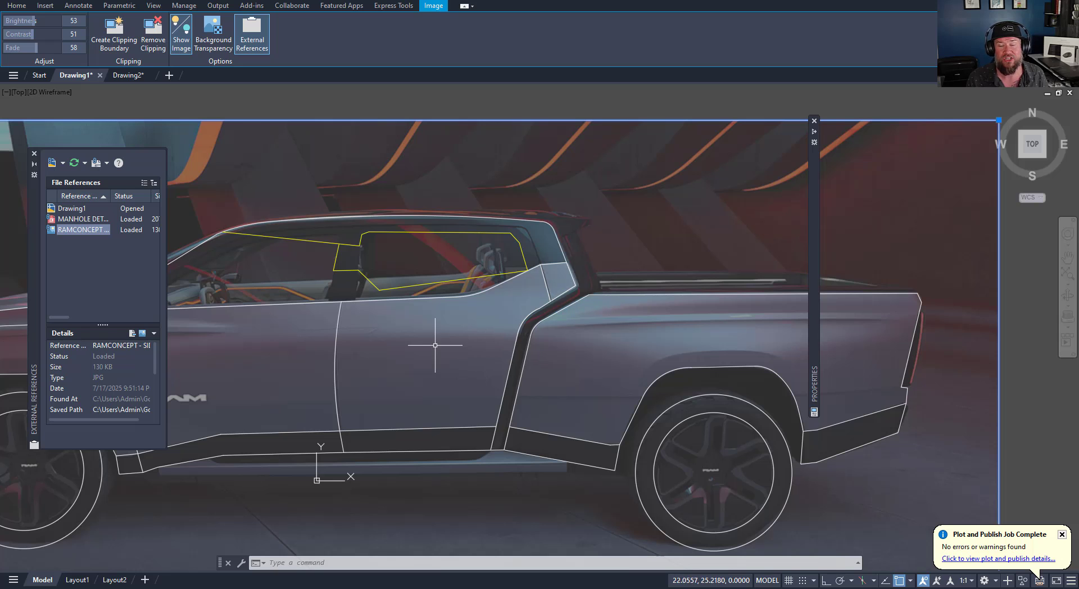
{"action": "mouse_move", "coordinate": [439, 342]}
{"action": "middle_mouse_down"}
{"action": "mouse_move", "coordinate": [434, 291]}
{"action": "mouse_move", "coordinate": [469, 298]}
{"action": "middle_mouse_up"}
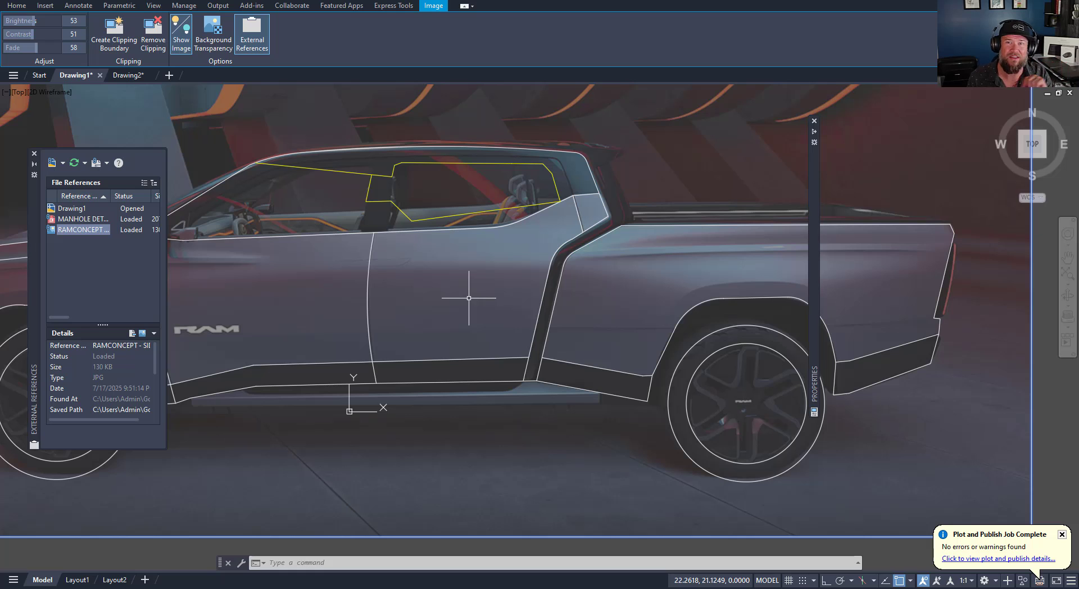
{"action": "middle_click_drag", "start_coordinate": [471, 294], "coordinate": [445, 311]}
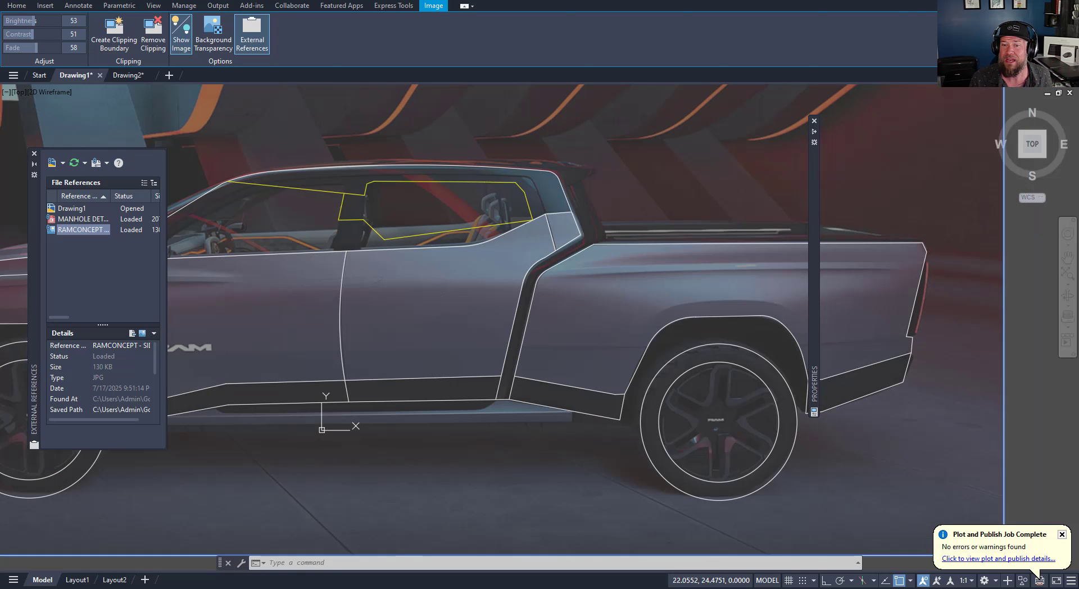
{"action": "key", "text": "Escape"}
{"action": "key", "text": "Escape"}
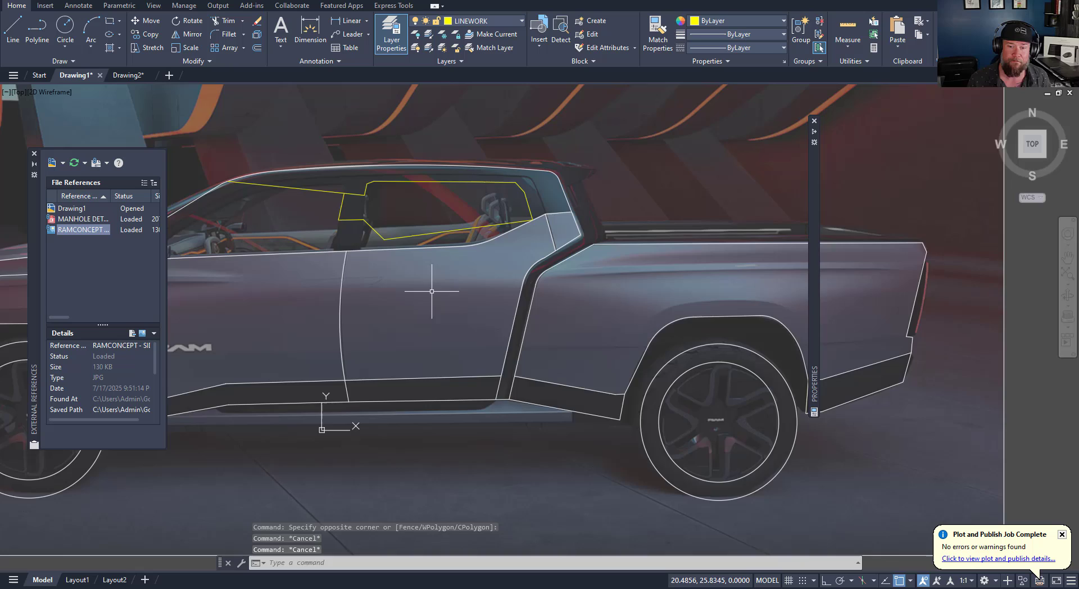
{"action": "middle_click_drag", "start_coordinate": [439, 273], "coordinate": [459, 231]}
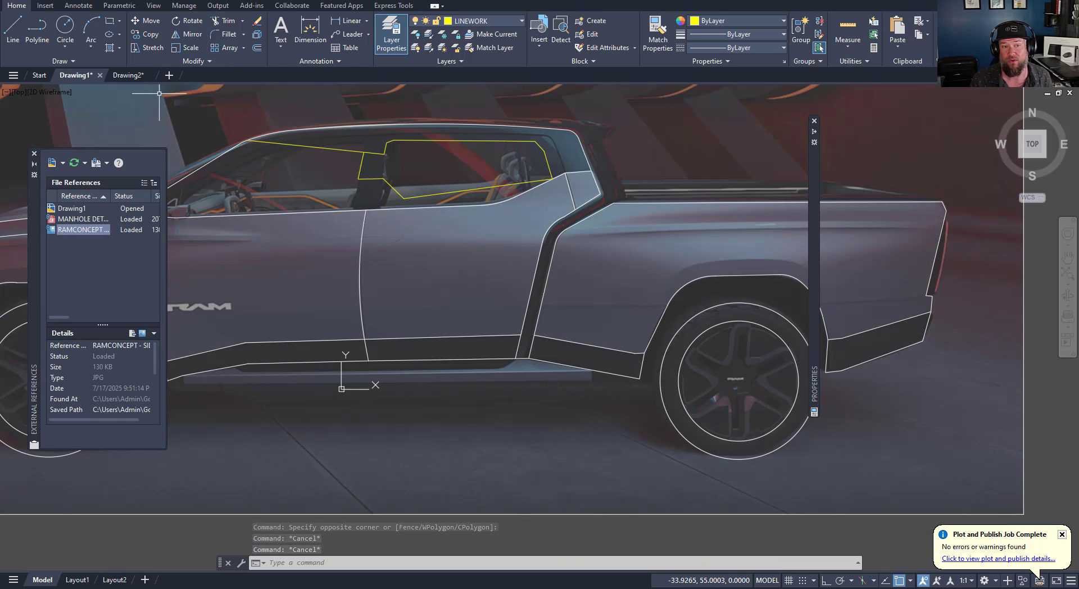
Step: Switch to Drawing2 and close the FLOORPLAN.pdf tab in the browser
{"action": "left_click", "coordinate": [129, 74]}
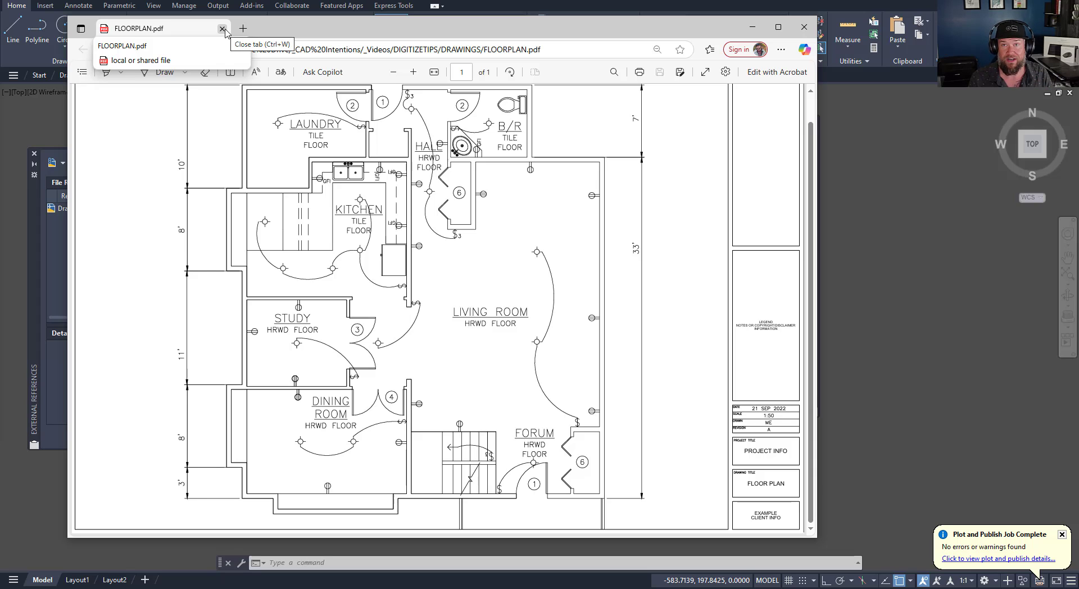
{"action": "left_click", "coordinate": [223, 28]}
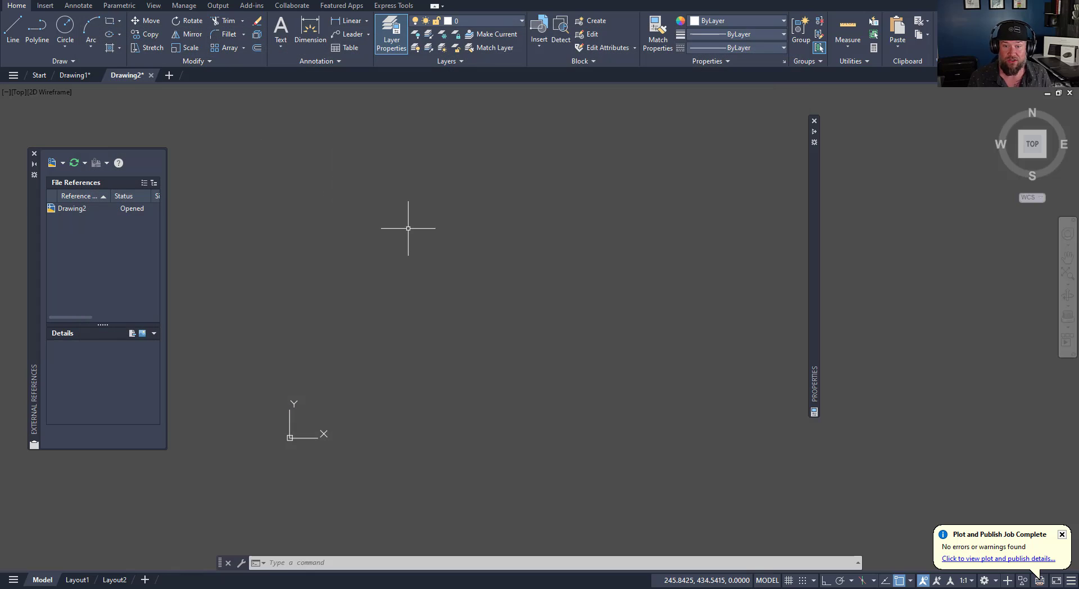
Step: Import page 1 of FLOORPLAN.pdf at scale 1 as vector geometry, solid fills and TrueType text, using the PDF layers
{"action": "type", "text": "PDF"}
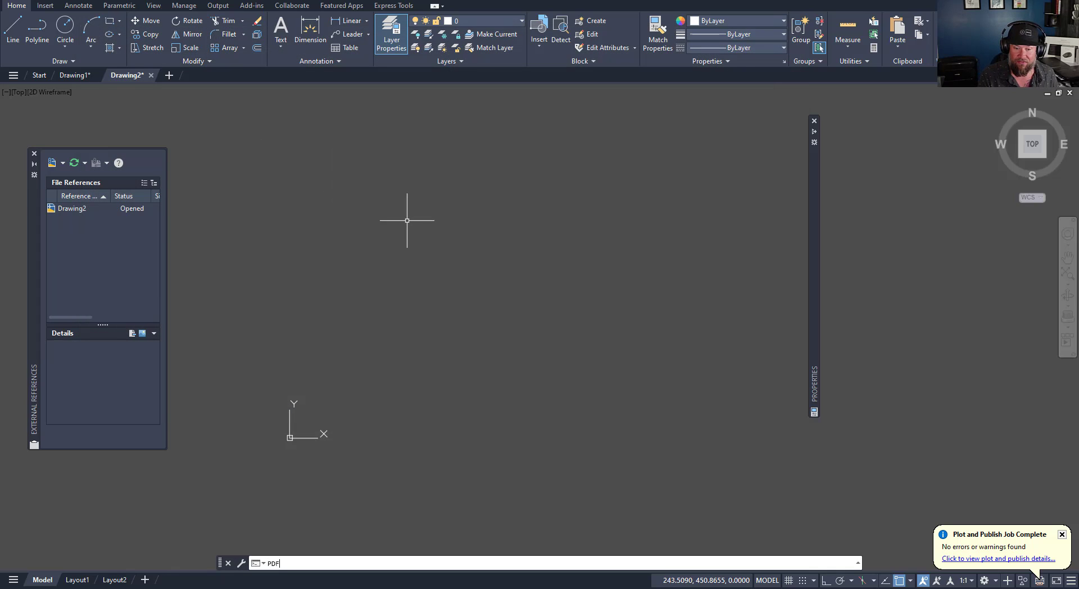
{"action": "type", "text": "IMPORT"}
{"action": "key", "text": "Return"}
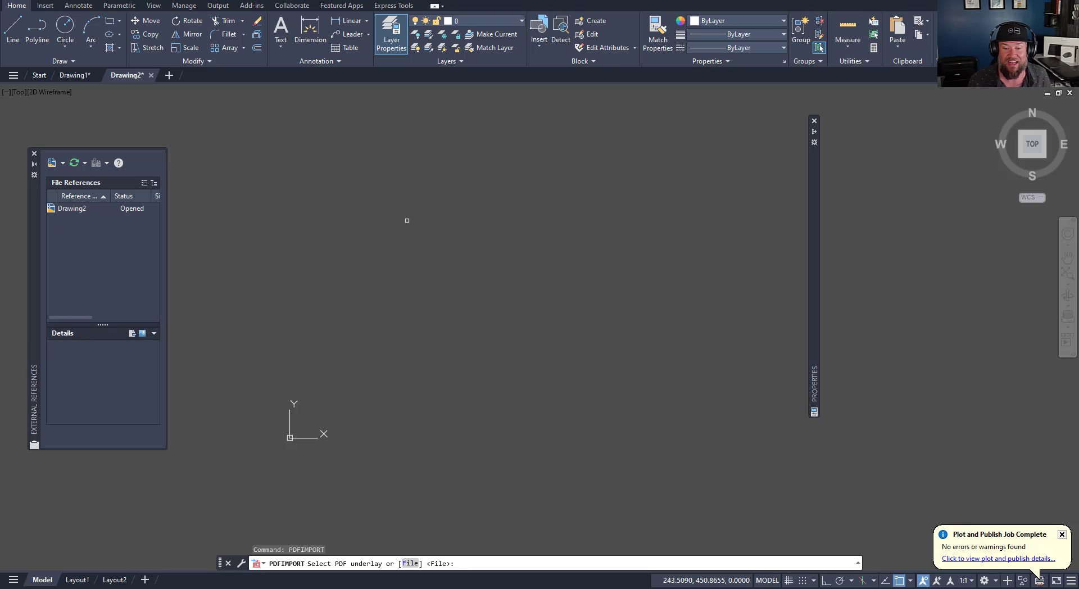
{"action": "key", "text": "Return"}
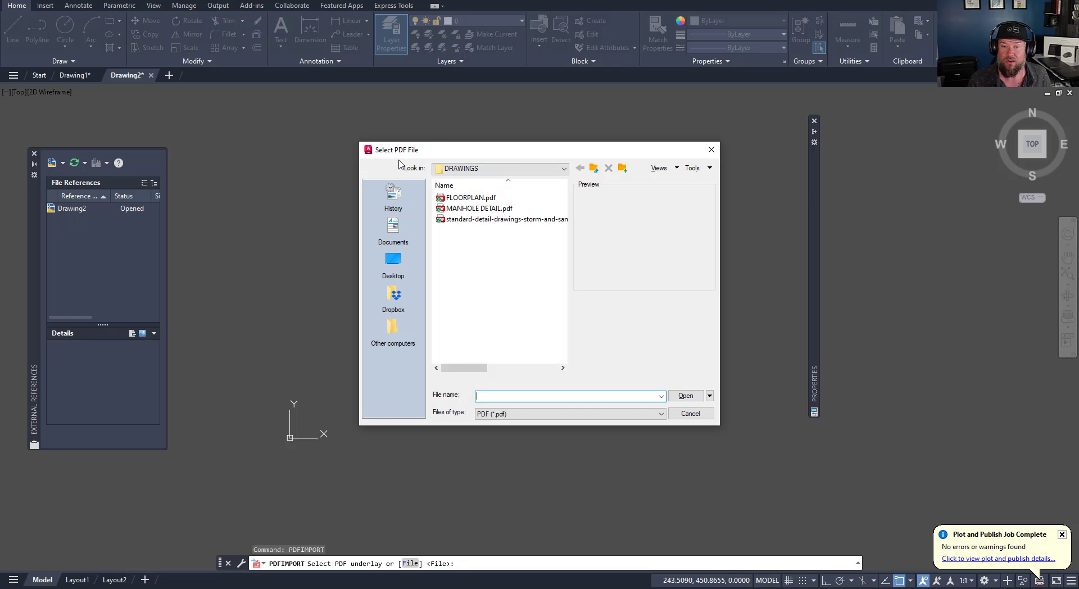
{"action": "left_click_drag", "start_coordinate": [405, 154], "coordinate": [326, 152]}
{"action": "left_click", "coordinate": [404, 196]}
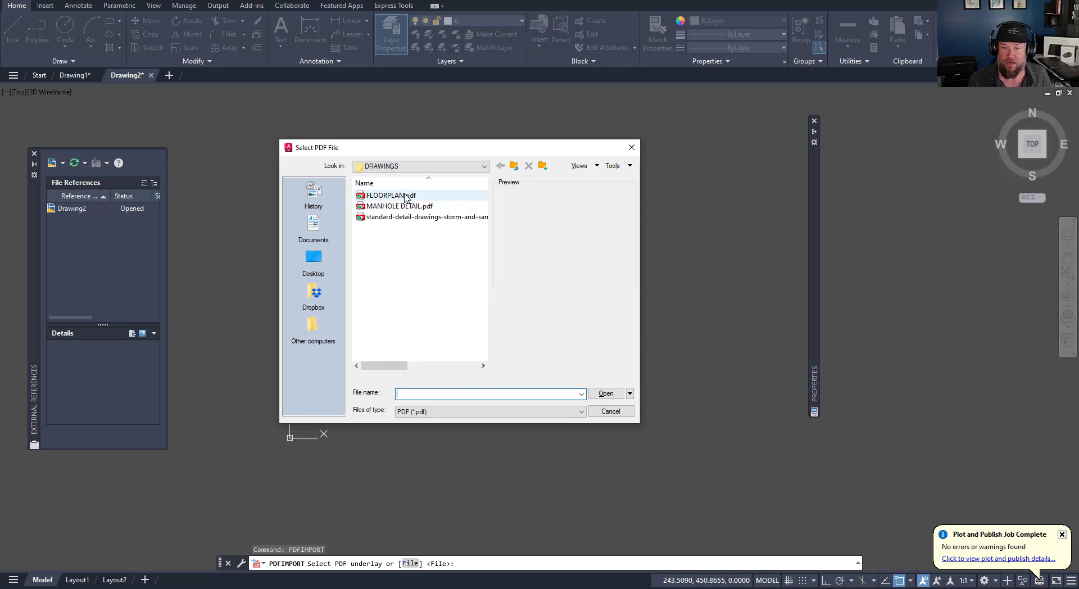
{"action": "left_click", "coordinate": [606, 394]}
{"action": "left_click_drag", "start_coordinate": [314, 119], "coordinate": [440, 143]}
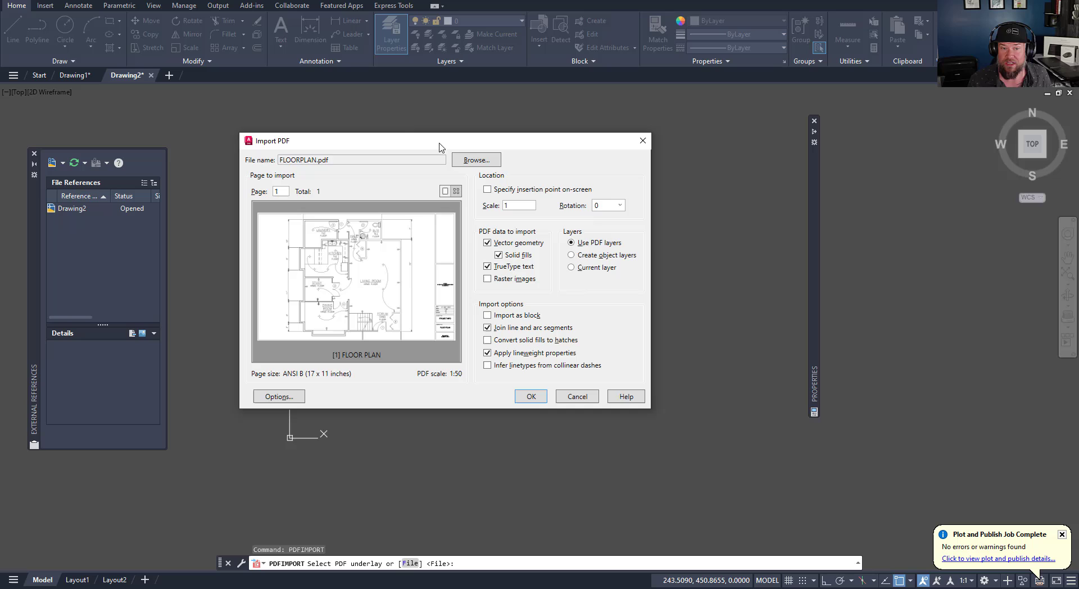
{"action": "left_click", "coordinate": [532, 397]}
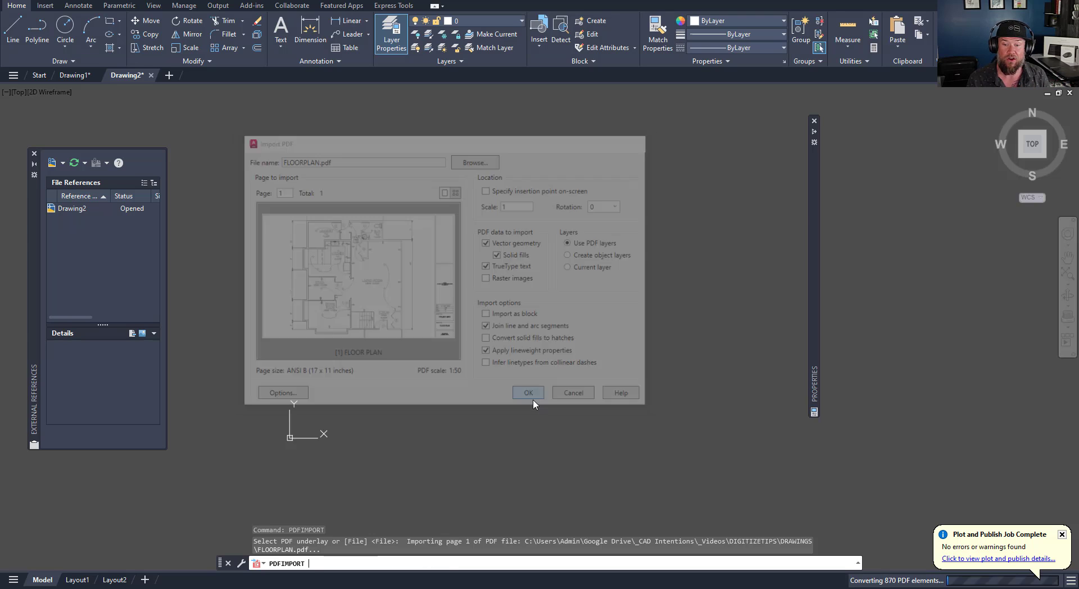
{"action": "middle_click_drag", "start_coordinate": [461, 365], "coordinate": [477, 374]}
{"action": "scroll", "coordinate": [476, 374], "scroll_direction": "down", "scroll_amount": 3}
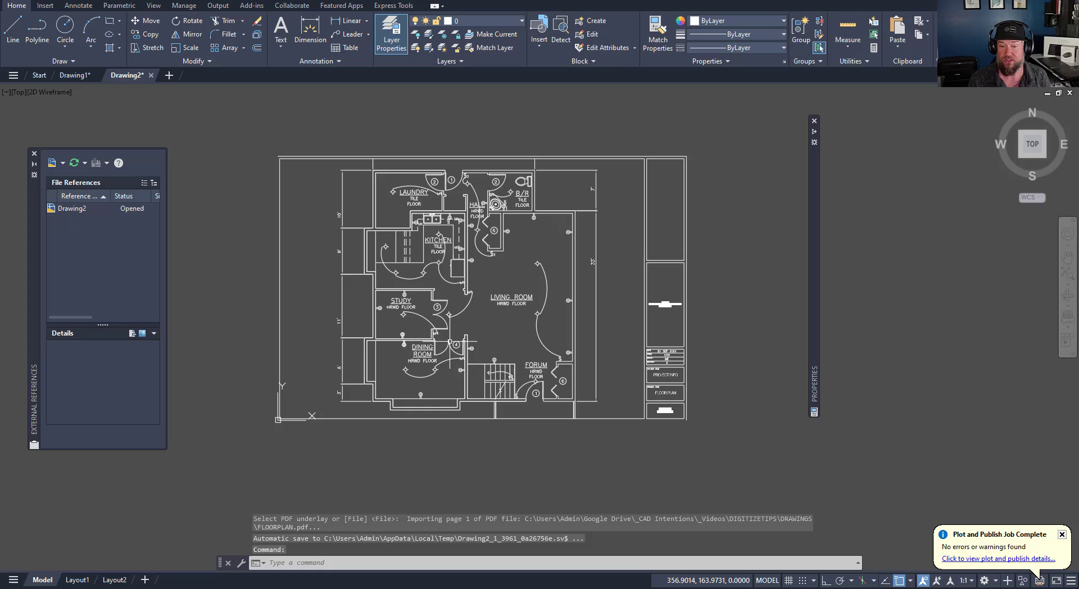
Step: Select the whole imported floor plan and its wall linework to check that they are editable objects, and clear the selection
{"action": "left_click", "coordinate": [734, 444]}
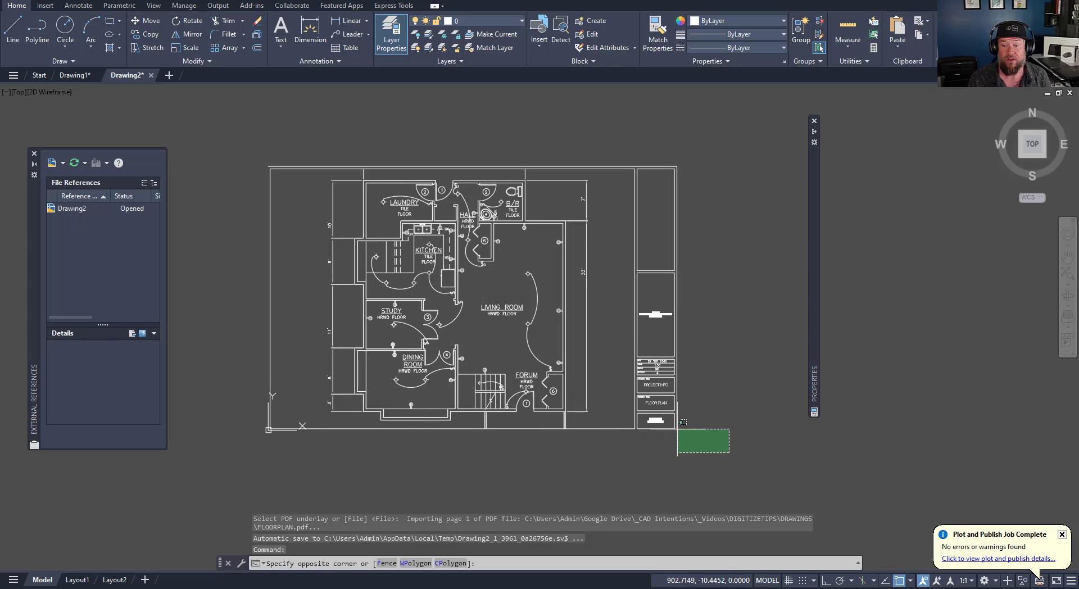
{"action": "left_click", "coordinate": [257, 157]}
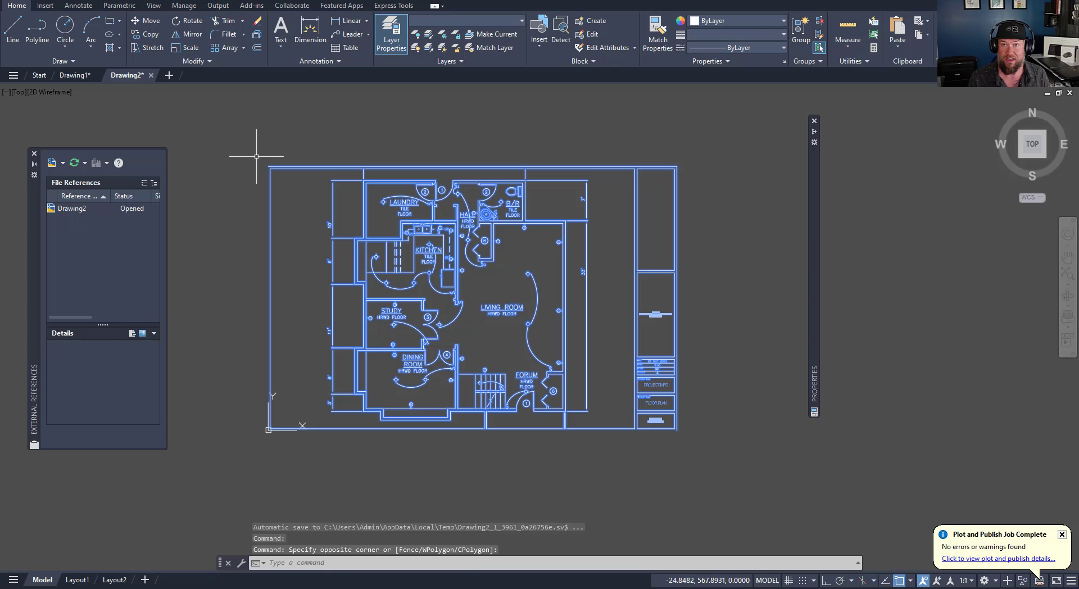
{"action": "key", "text": "Escape"}
{"action": "key", "text": "Escape"}
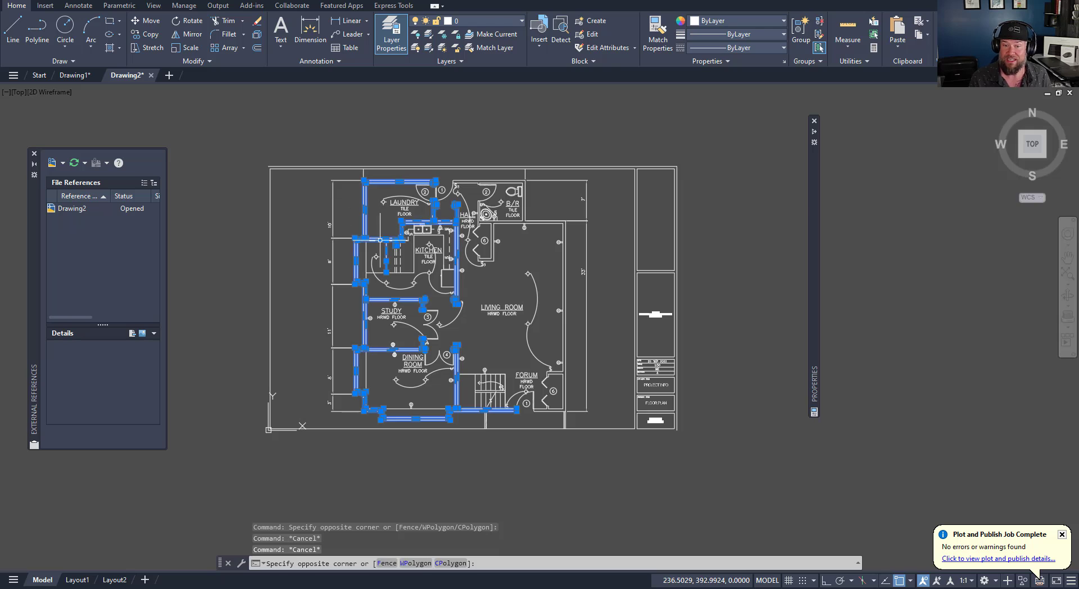
{"action": "scroll", "coordinate": [491, 236], "scroll_direction": "up", "scroll_amount": 2}
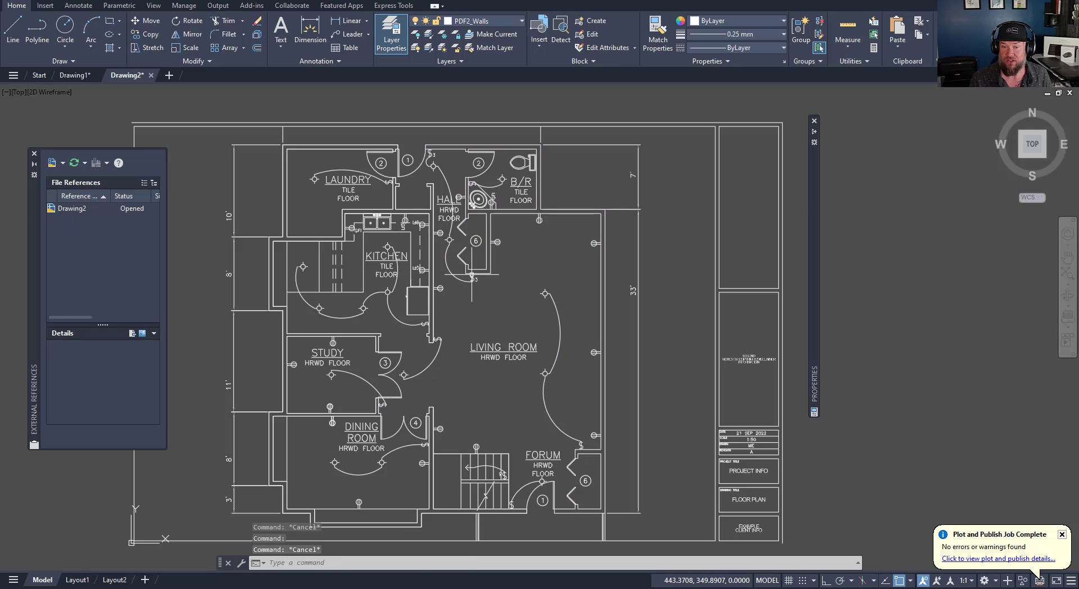
Step: Inspect how the S3 switch symbol below the closet was imported by selecting its characters and clearing the selection
{"action": "scroll", "coordinate": [478, 276], "scroll_direction": "up", "scroll_amount": 5}
{"action": "key", "text": "Escape"}
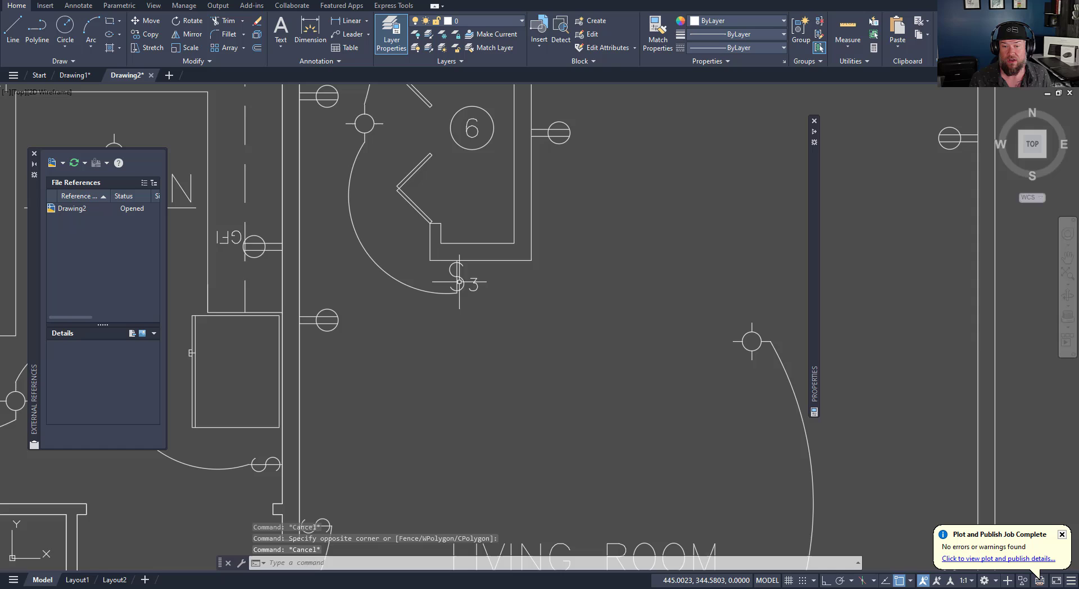
{"action": "left_click", "coordinate": [457, 276]}
{"action": "key", "text": "Escape"}
{"action": "left_click", "coordinate": [478, 292]}
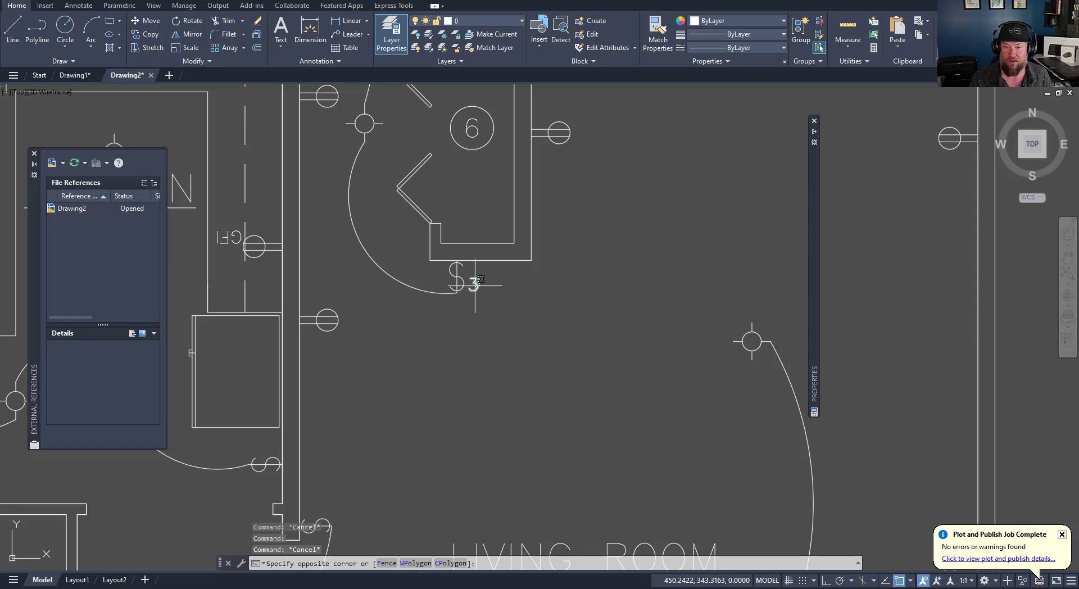
{"action": "left_click", "coordinate": [446, 278]}
{"action": "key", "text": "Escape"}
{"action": "left_click", "coordinate": [450, 276]}
{"action": "key", "text": "Escape"}
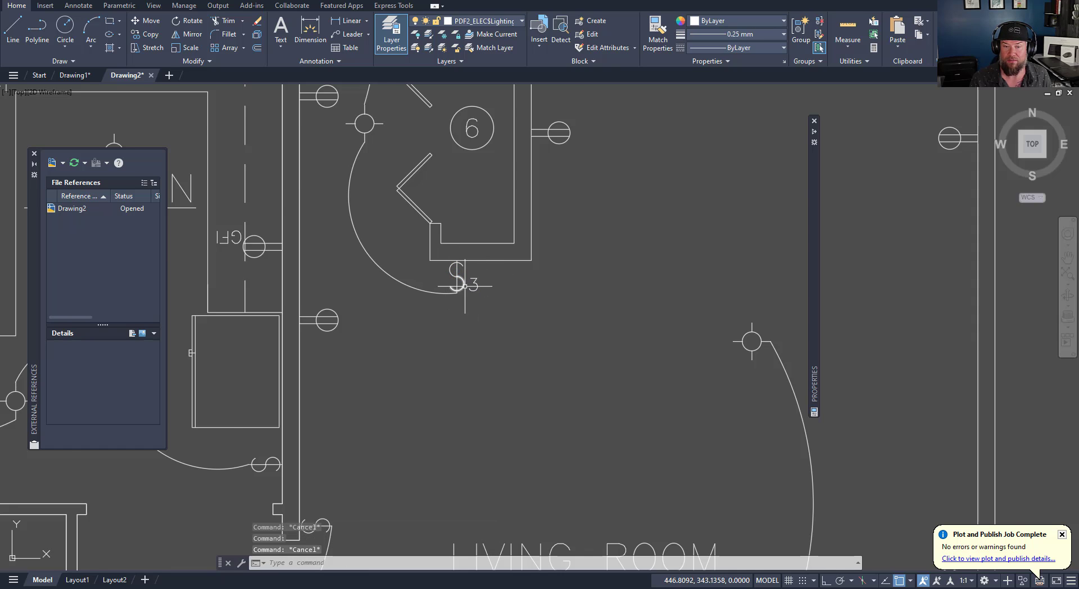
Step: Erase the sheet border, the title block and its leftover rectangle and logo beside the floor plan, keeping only the plan and its dimensions
{"action": "scroll", "coordinate": [414, 296], "scroll_direction": "down", "scroll_amount": 4}
{"action": "scroll", "coordinate": [414, 296], "scroll_direction": "down", "scroll_amount": 5}
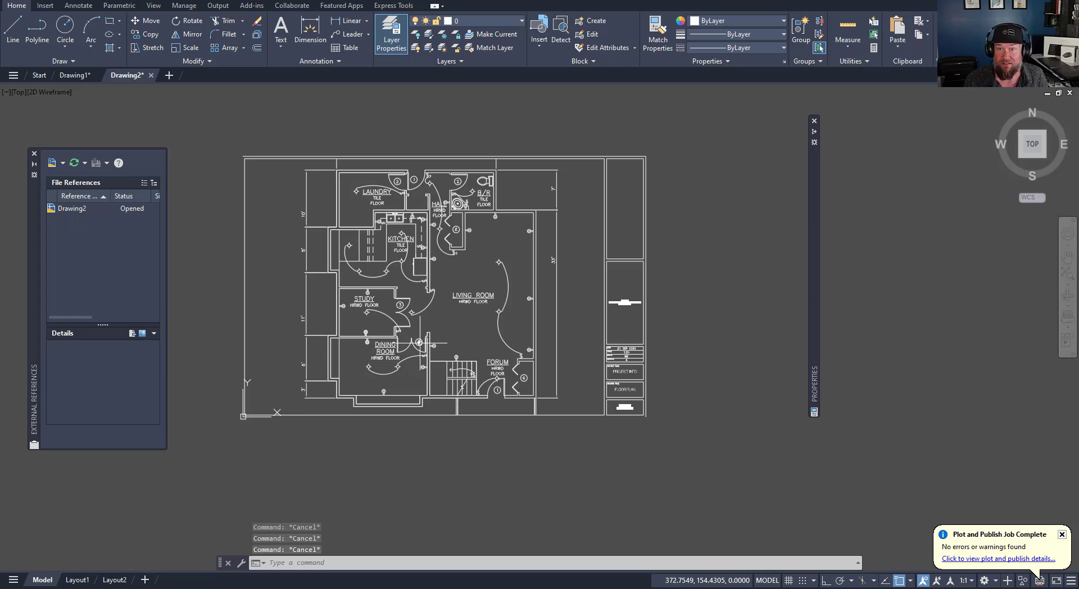
{"action": "left_click", "coordinate": [701, 444]}
{"action": "left_click", "coordinate": [576, 345]}
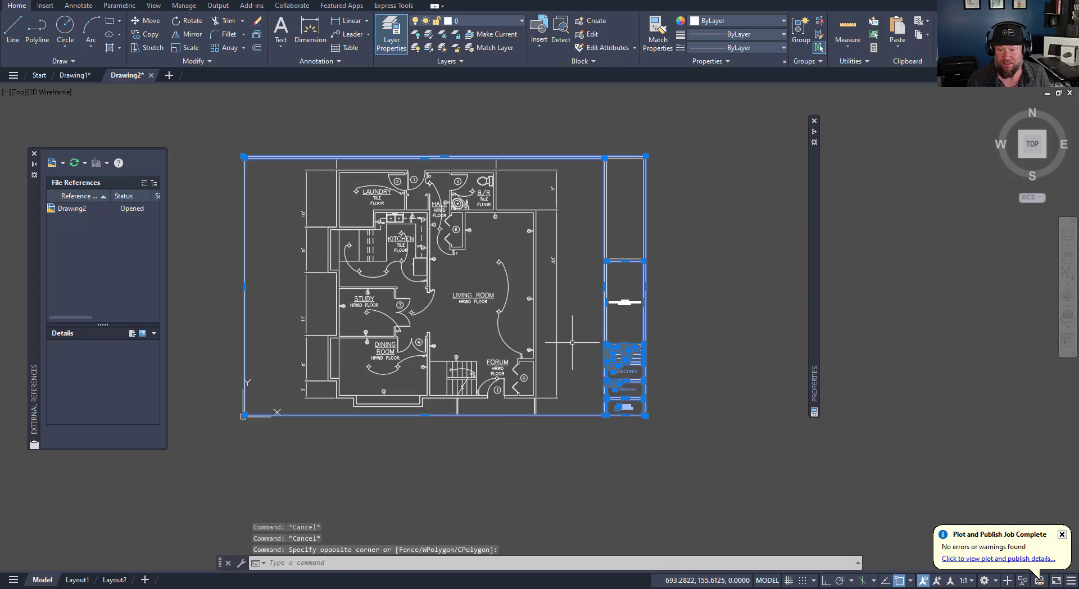
{"action": "key", "text": "Delete"}
{"action": "left_click", "coordinate": [681, 366]}
{"action": "left_click", "coordinate": [554, 121]}
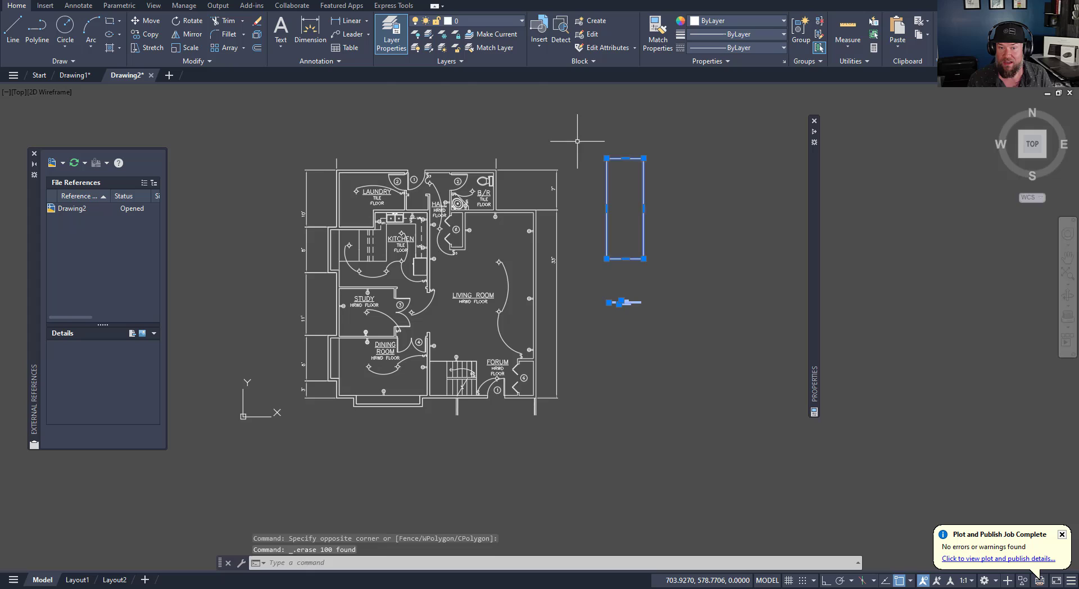
{"action": "key", "text": "Delete"}
{"action": "scroll", "coordinate": [427, 391], "scroll_direction": "up", "scroll_amount": 3}
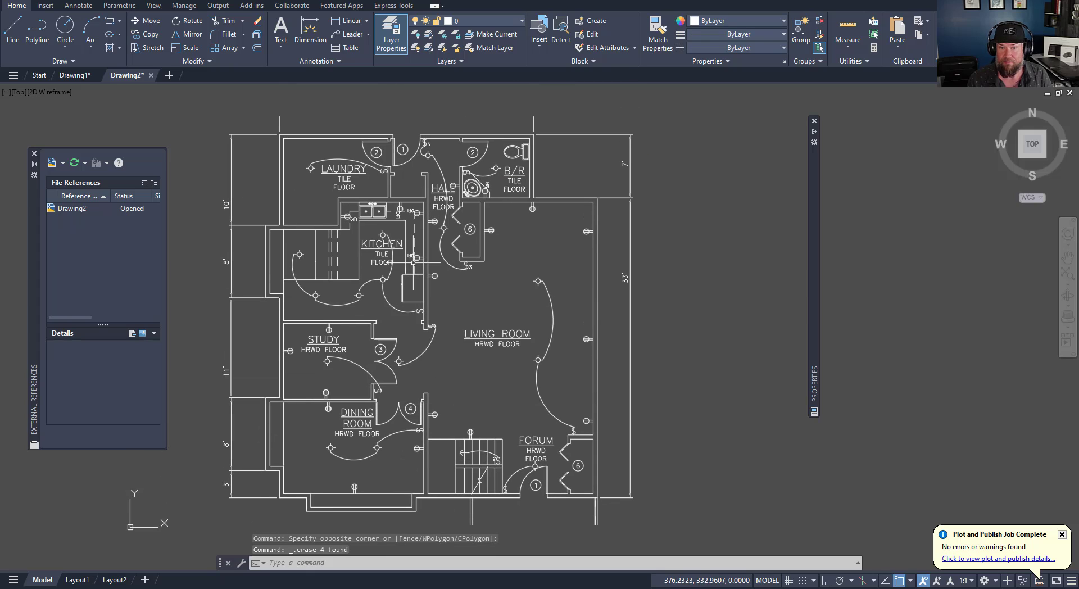
{"action": "left_click", "coordinate": [237, 225]}
{"action": "key", "text": "Escape"}
{"action": "key", "text": "Escape"}
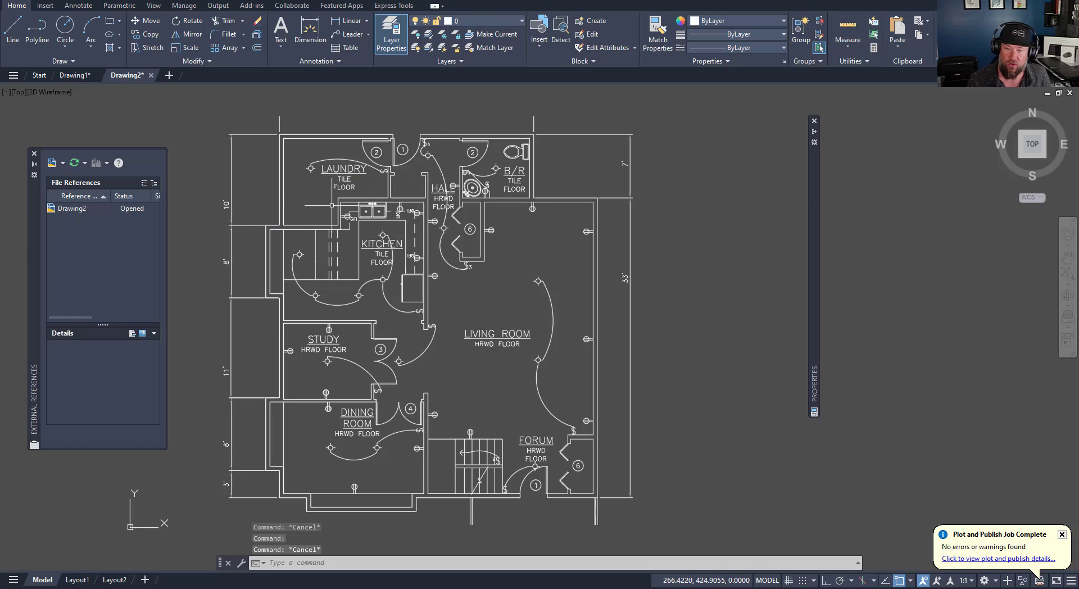
{"action": "middle_click_drag", "start_coordinate": [361, 234], "coordinate": [398, 246]}
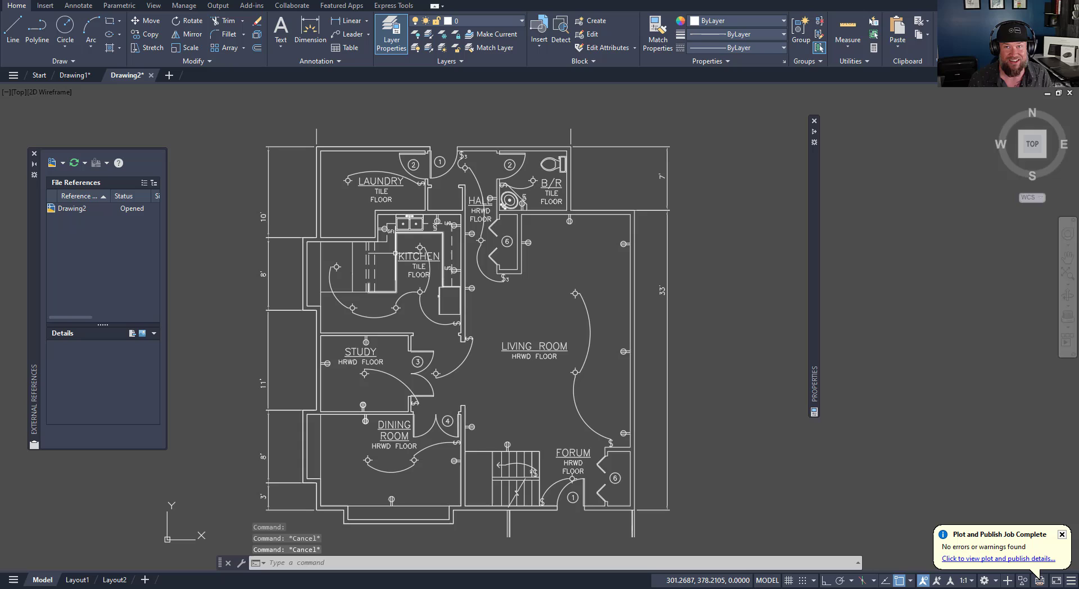